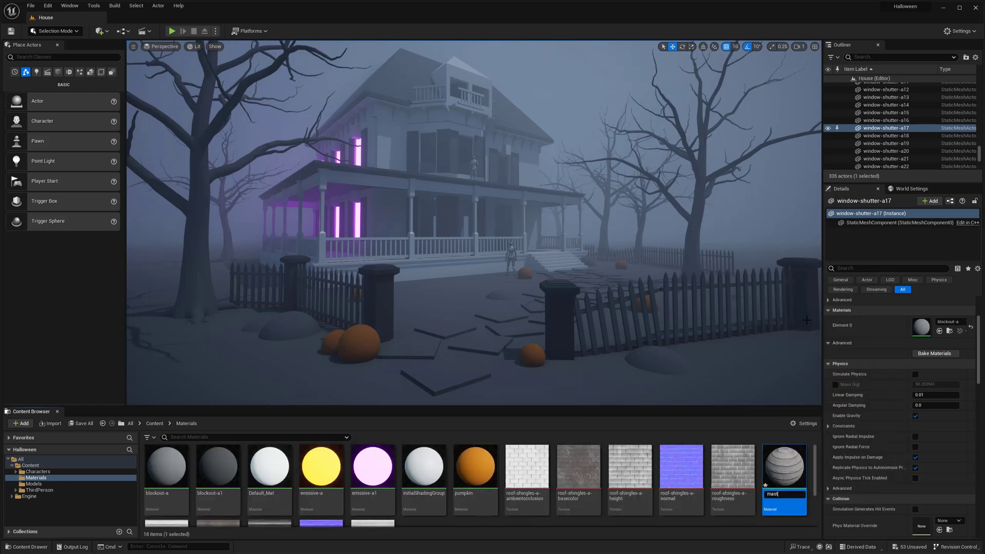
- Name the new material master-material and create a material instance from it named wall-material-a
type("master-material")
key("Return")
right_click(480, 477)
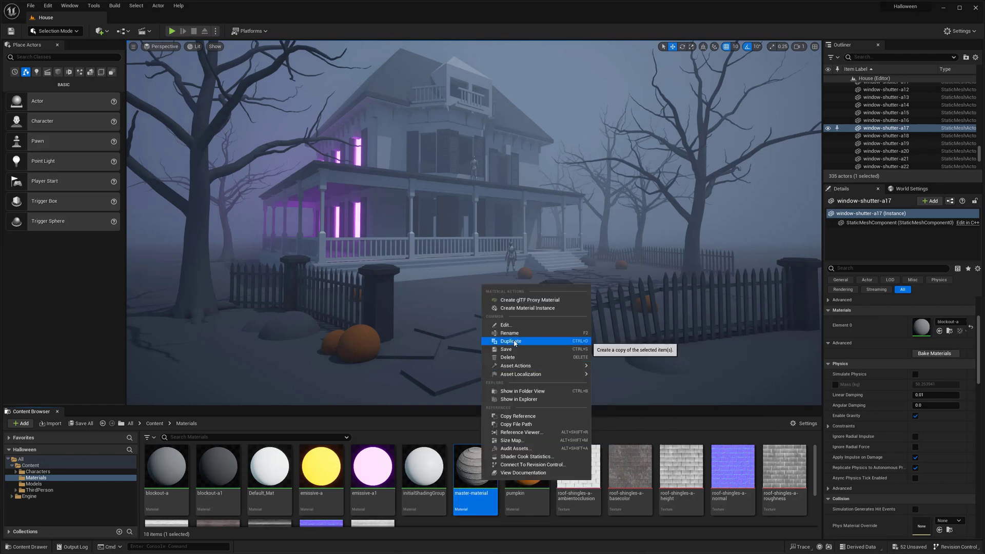
left_click(517, 309)
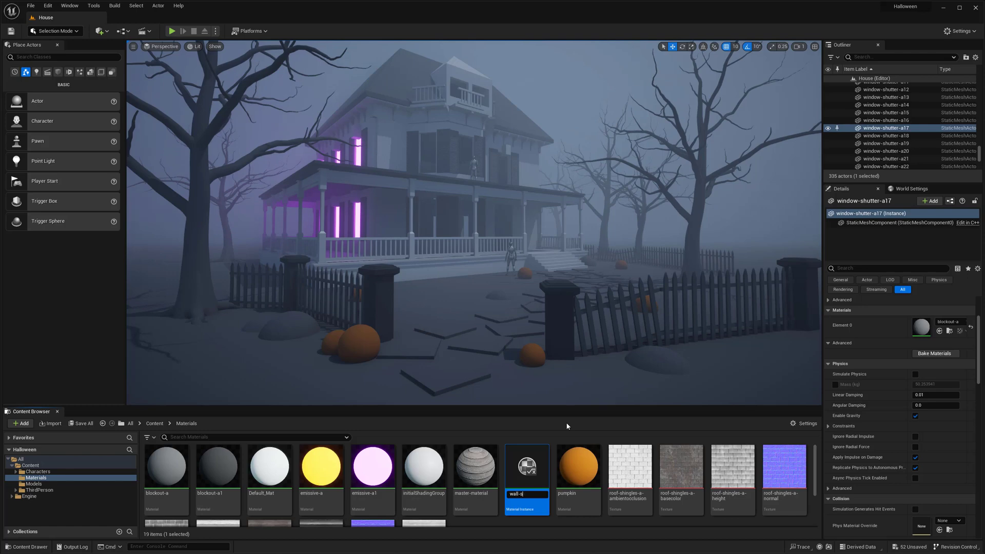
type("wall-material-a")
key("Return")
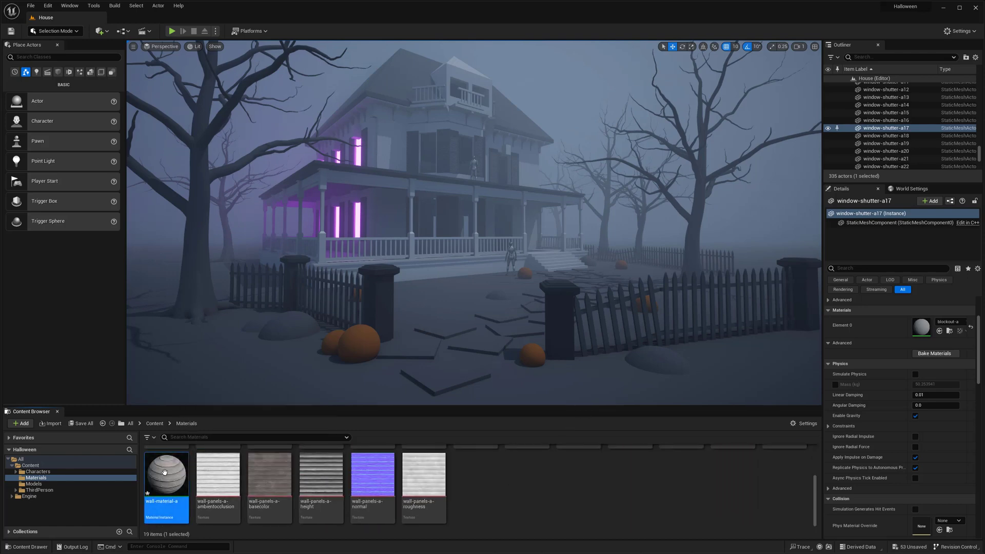
- Open the material graph of master-material and add a Texture Coordinate node beside the texture parameters
double_click(166, 469)
left_click(214, 46)
double_click(474, 465)
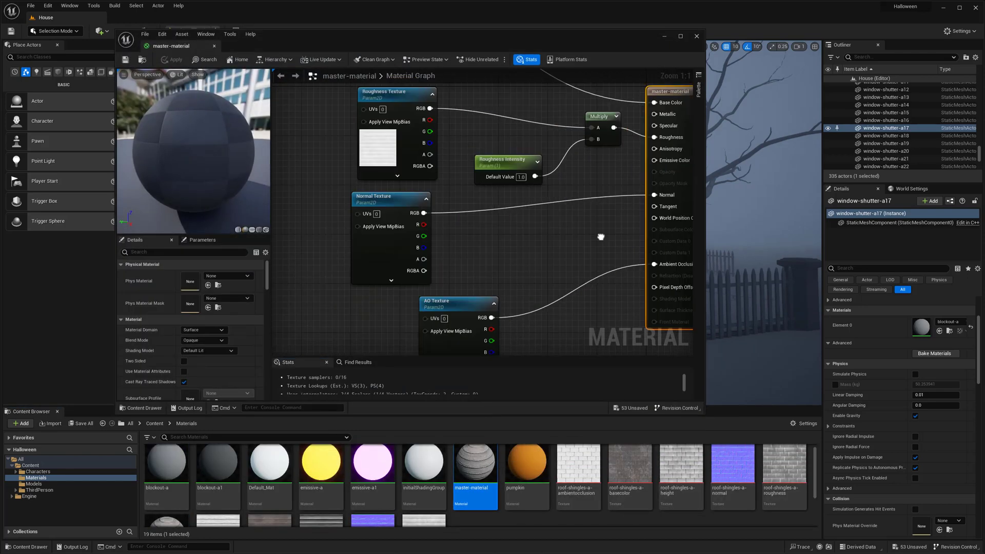
right_click(464, 235)
type("texture c")
key("Return")
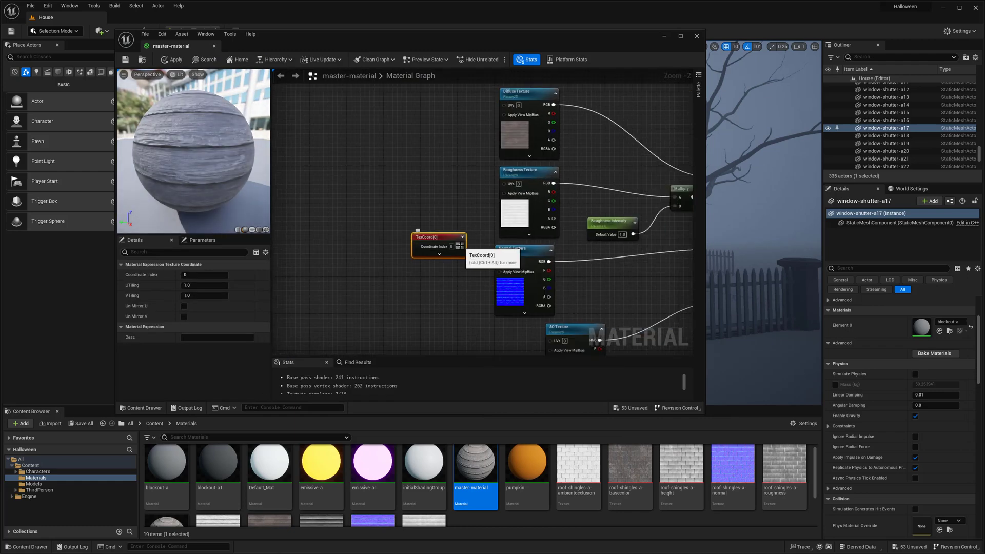
- Add a constant below the TexCoord node and convert it to a scalar parameter named Tiling Amount
left_click(355, 237)
left_click(336, 239)
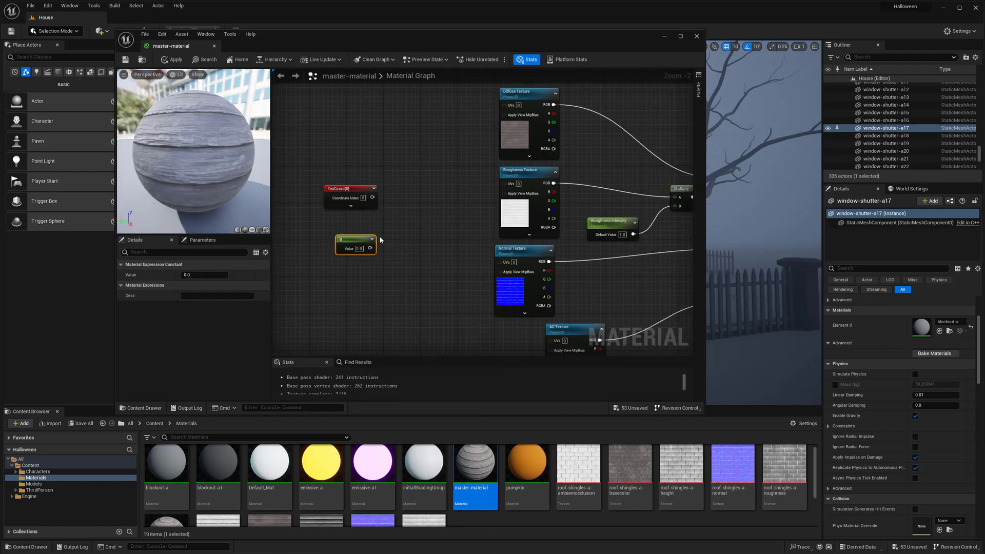
right_click(337, 240)
left_click(375, 254)
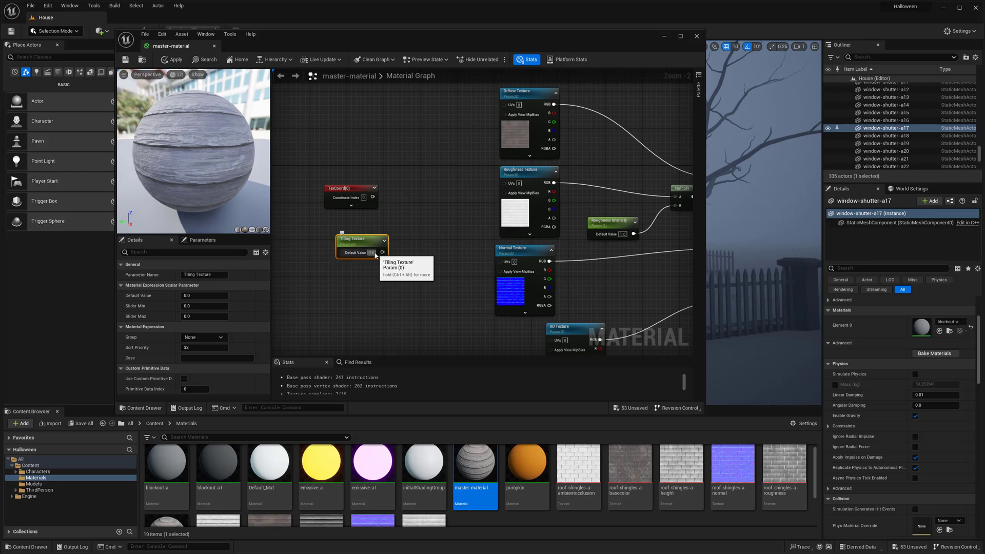
right_click(351, 254)
left_click(414, 217)
left_click(364, 243)
left_click(215, 275)
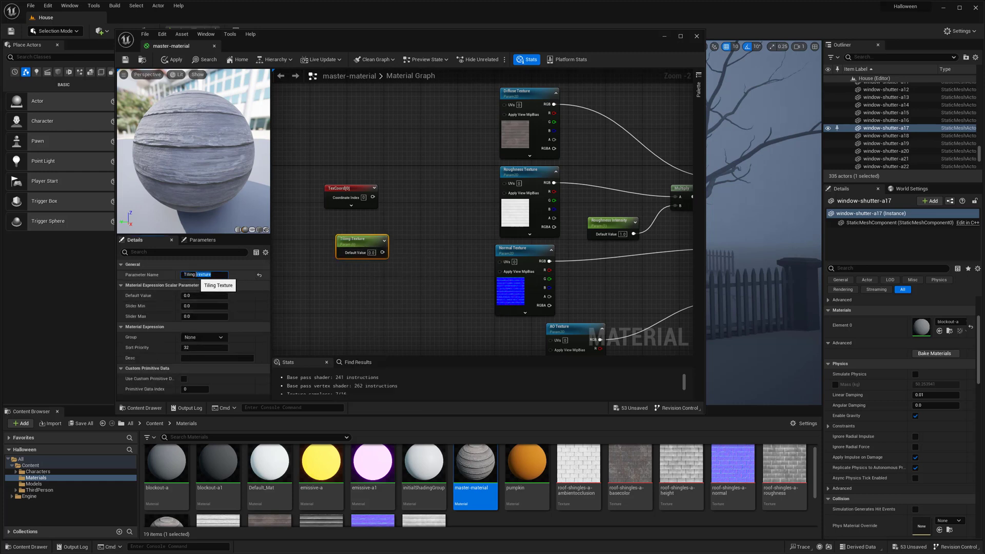
key("Return")
- Add a Multiply node with TexCoord connected to its A input and Tiling Amount to B
left_click(411, 214)
key("m")
left_click(413, 202)
left_click_drag(418, 215, 386, 200)
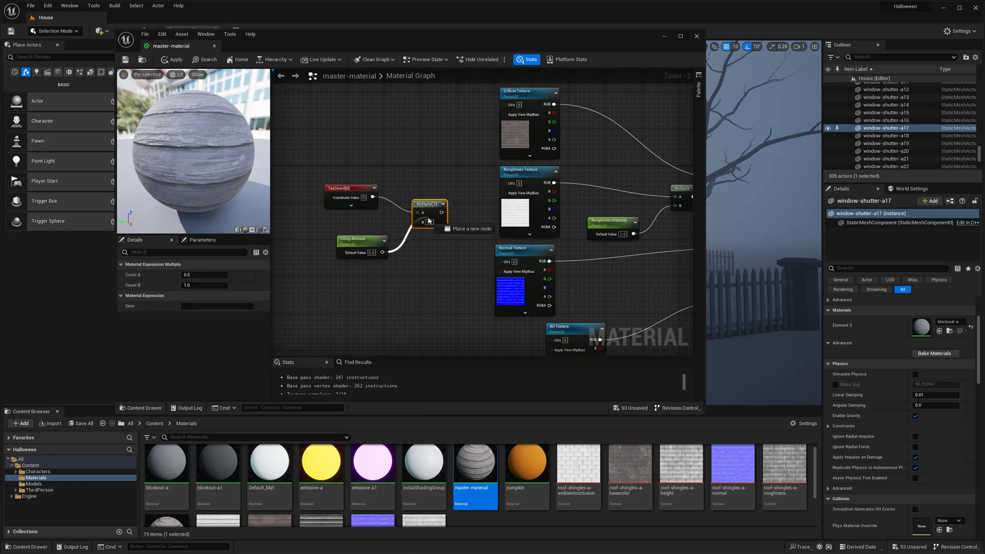
- Connect the new Multiply output to the UVs of the Diffuse, Roughness, Normal and AO texture nodes
left_click_drag(504, 107, 505, 106)
left_click_drag(436, 212, 505, 184)
left_click_drag(436, 212, 501, 262)
right_click_drag(477, 266, 444, 225)
left_click_drag(403, 171, 517, 298)
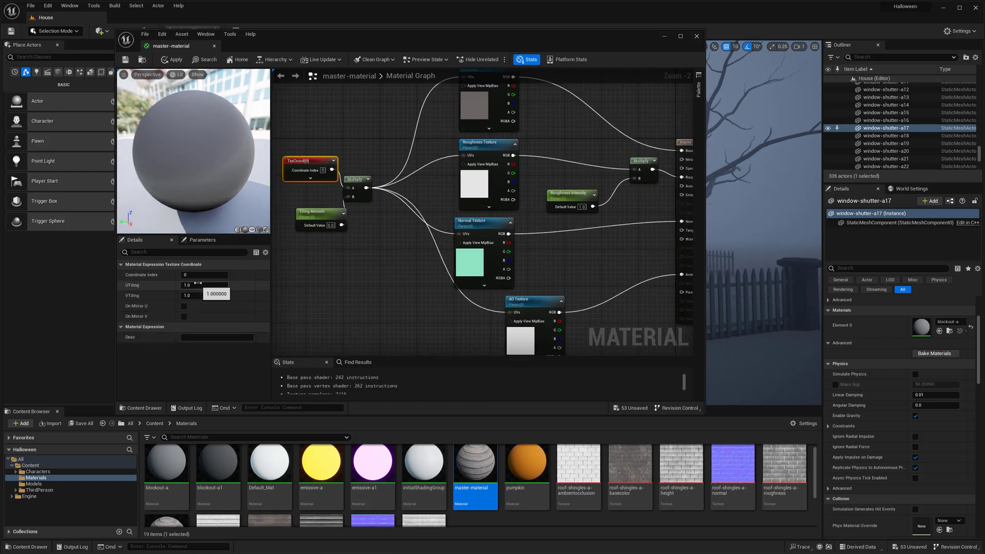
- Set the default value of Tiling Amount to 1 and tidy the TexCoord and parameter nodes
left_click(196, 275)
type("1")
right_click_drag(369, 257, 406, 268)
left_click(352, 225)
left_click(198, 296)
type("1")
left_click(345, 173)
left_click_drag(355, 225, 329, 225)
left_click_drag(341, 186, 326, 185)
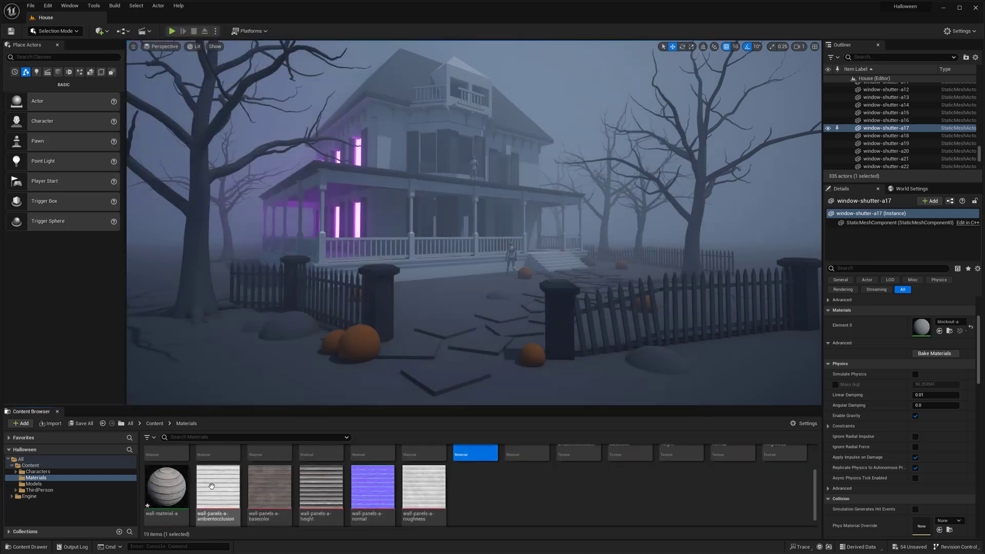
- Assign wall-material-a to the wall-b static mesh
double_click(167, 488)
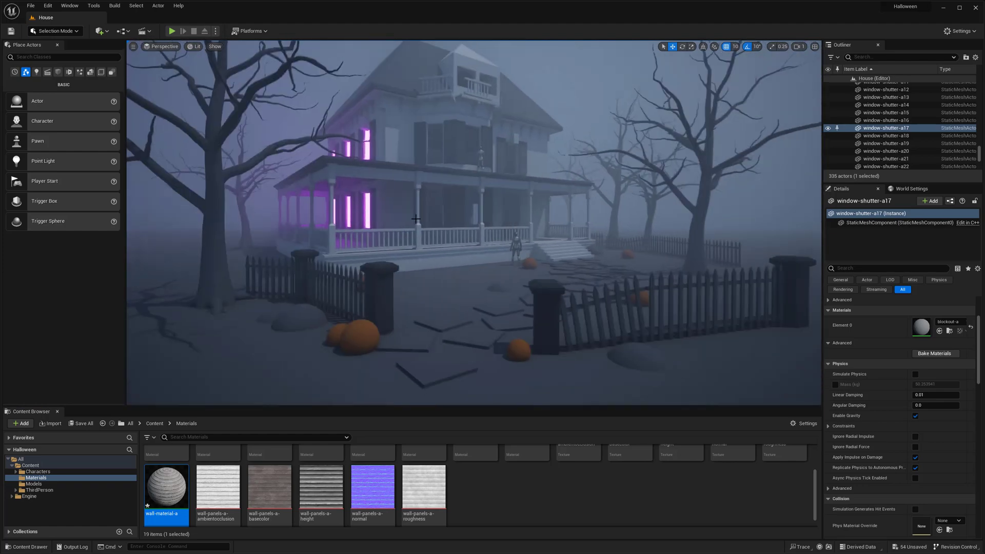
scroll(931, 362, "up", 3)
double_click(922, 340)
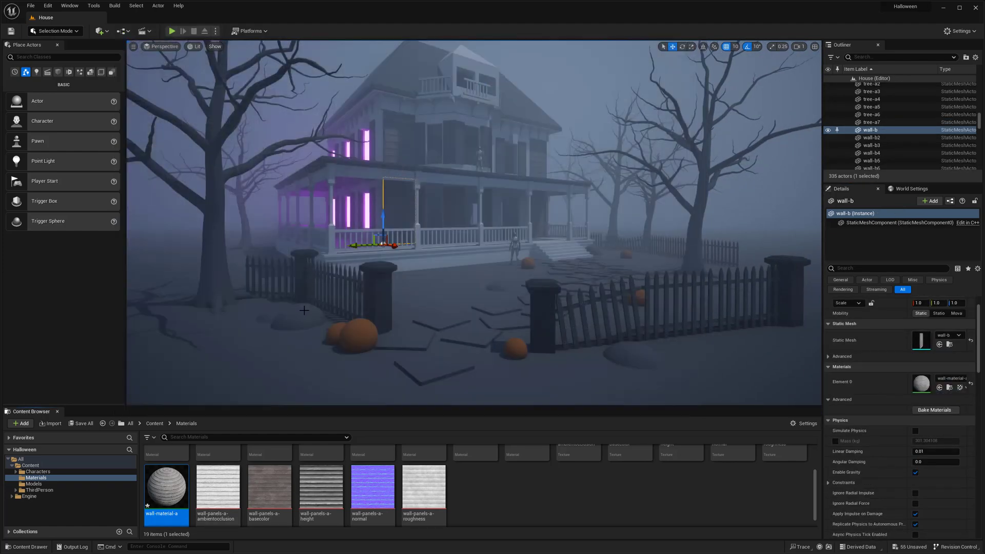
- Open the window-a mesh of the house's upper wall and assign wall-material-a to its material slot
scroll(532, 466, "up", 2)
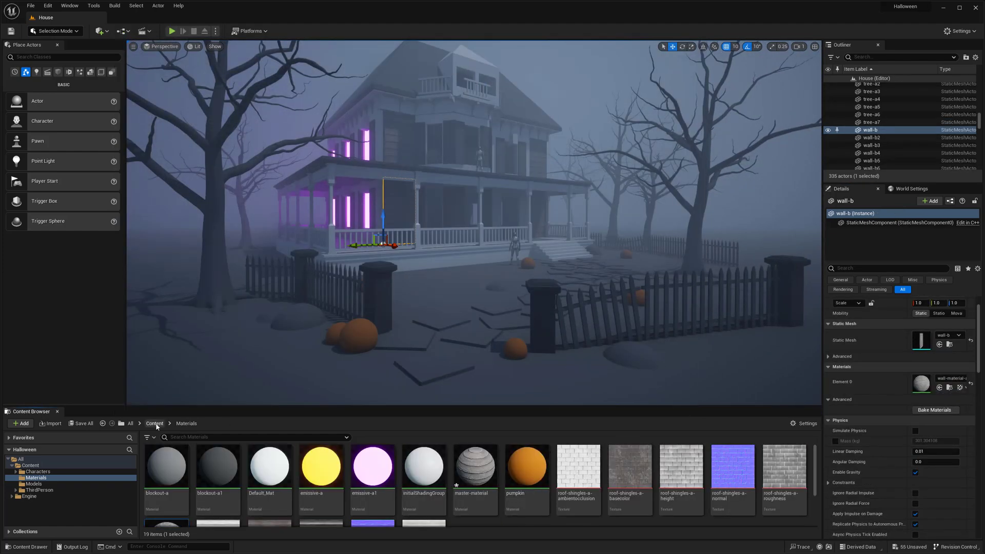
left_click(154, 426)
double_click(287, 468)
scroll(548, 468, "down", 4)
scroll(572, 466, "up", 4)
key("w")
right_click_drag(492, 221, 503, 190)
left_click(455, 153)
double_click(921, 341)
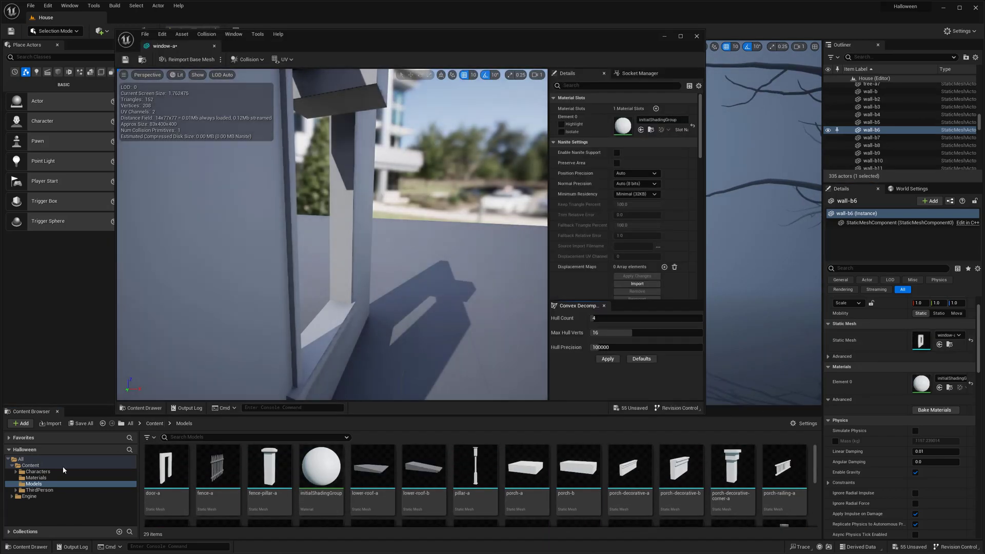
left_click(36, 478)
scroll(360, 482, "down", 2)
left_click(166, 480)
left_click_drag(167, 479, 623, 125)
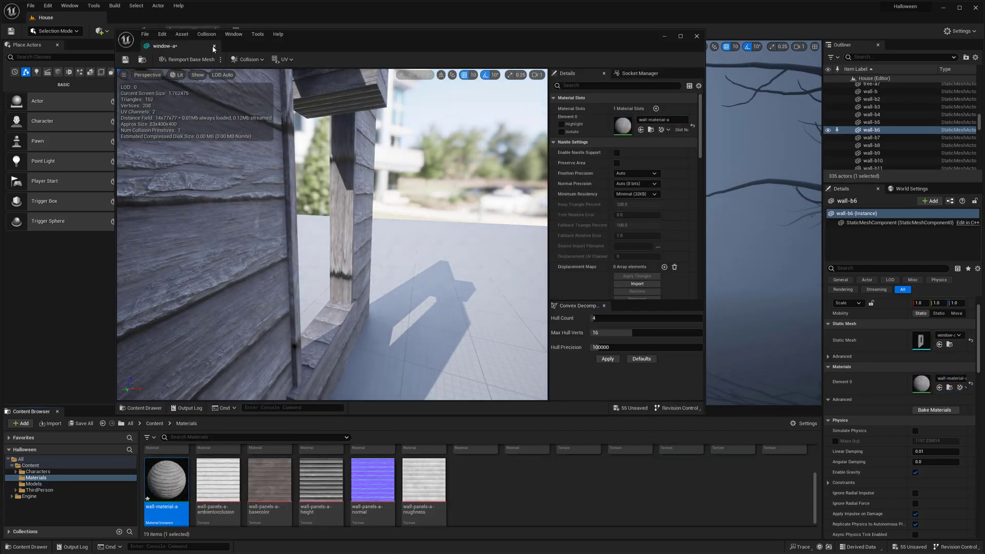
left_click(214, 47)
- Open the door-a mesh and assign wall-material-a to its material slot
left_click(528, 181)
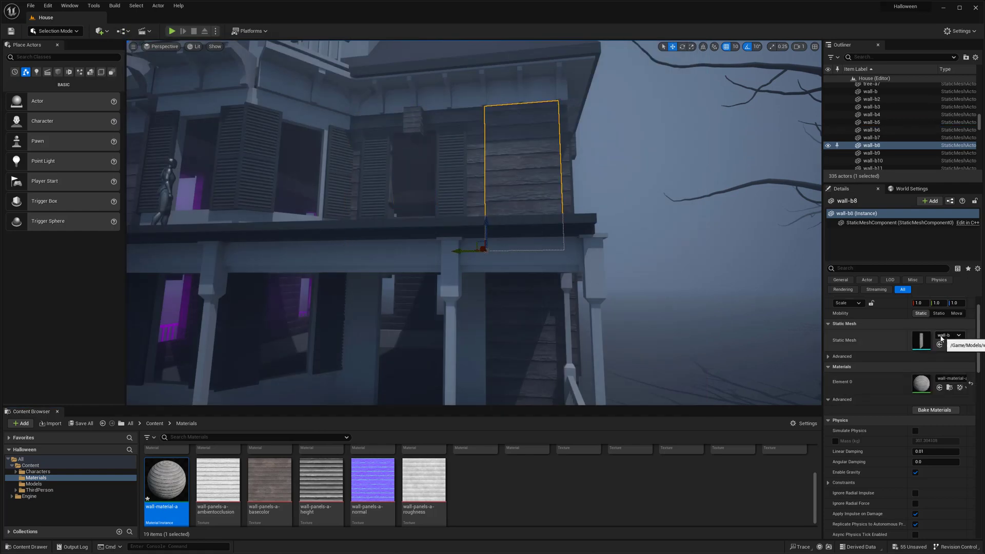
scroll(516, 467, "up", 3)
left_click(472, 334)
double_click(922, 340)
scroll(210, 493, "down", 3)
left_click_drag(169, 490, 619, 129)
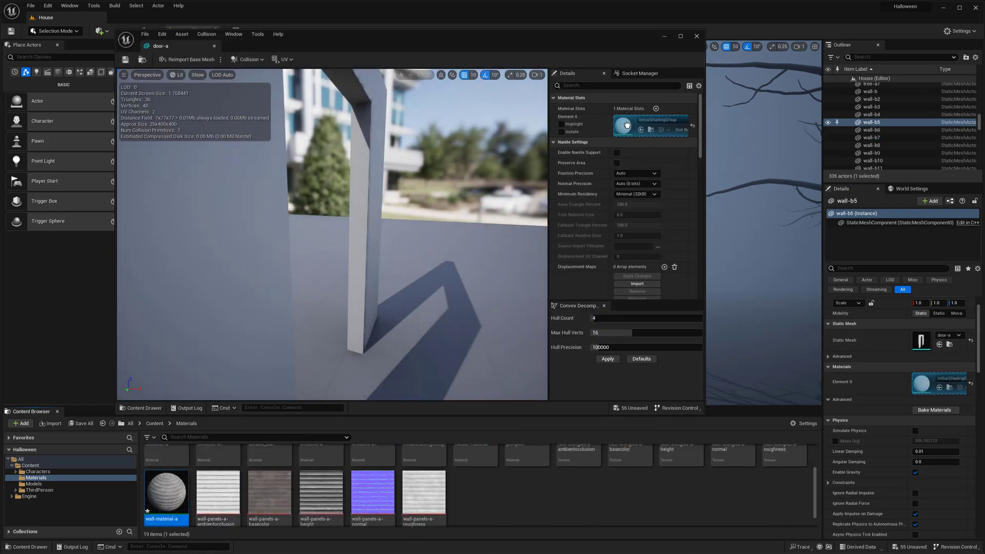
left_click(214, 46)
- Assign wall-material-a to the other window wall mesh used for wall-b4
right_click_drag(442, 192, 424, 187)
double_click(921, 344)
left_click_drag(168, 491, 618, 127)
left_click(214, 47)
right_click_drag(544, 185, 472, 177)
right_click_drag(505, 279, 504, 279)
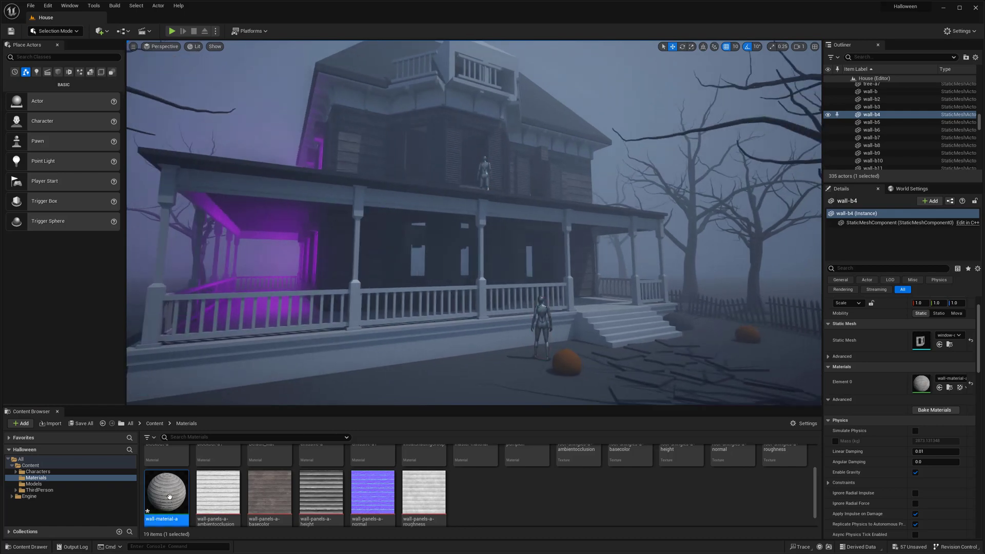
- Create another material instance from master-material and name it roof-shingles-a
scroll(169, 497, "up", 3)
double_click(475, 467)
scroll(460, 260, "down", 2)
right_click(447, 266)
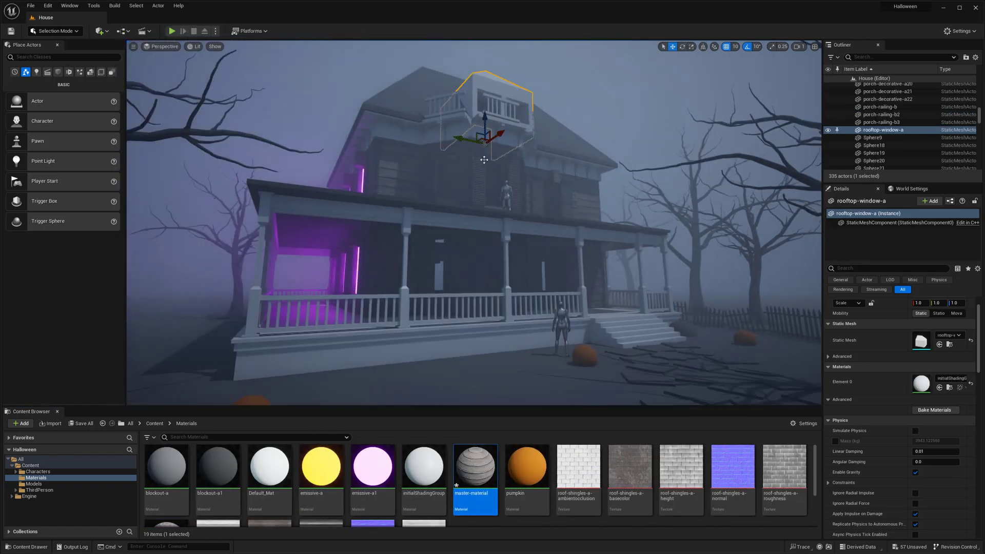
right_click_drag(478, 324, 454, 303)
scroll(207, 490, "down", 2)
scroll(207, 490, "up", 2)
right_click(475, 465)
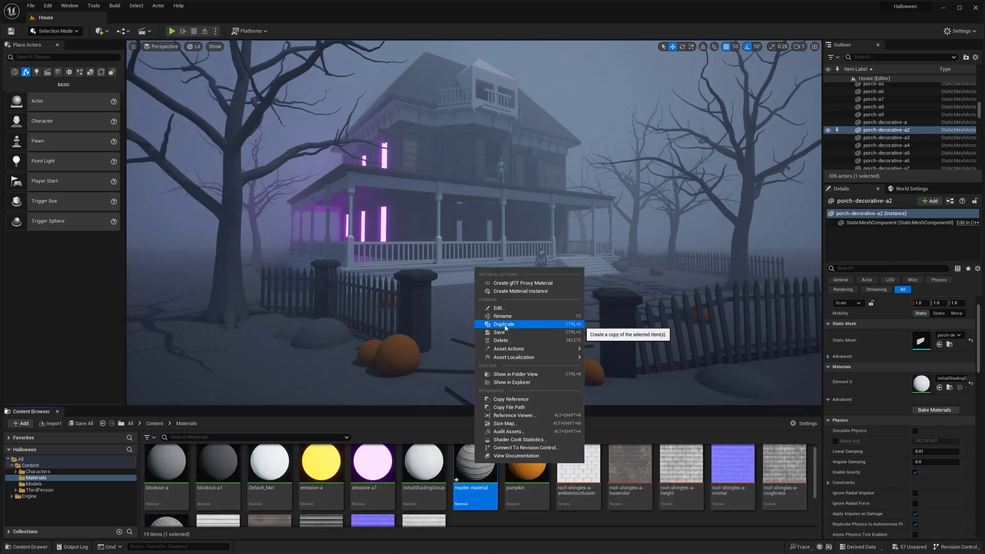
left_click(520, 291)
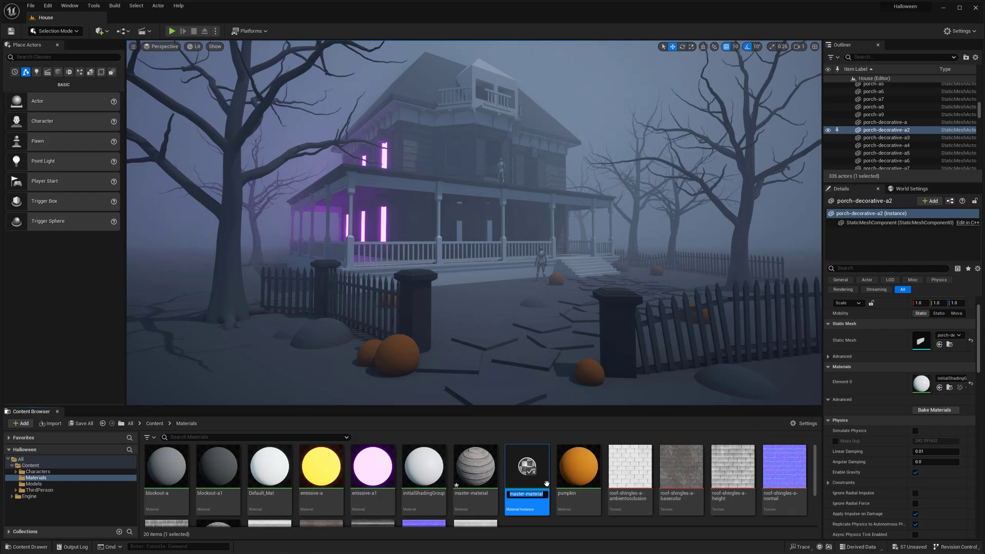
type("roof-shingles-a")
key("Return")
- Set the AO, Diffuse, Normal and Roughness textures of roof-shingles-a to the matching roof-shingles-a ambientocclusion, basecolor, normal and roughness maps
double_click(579, 466)
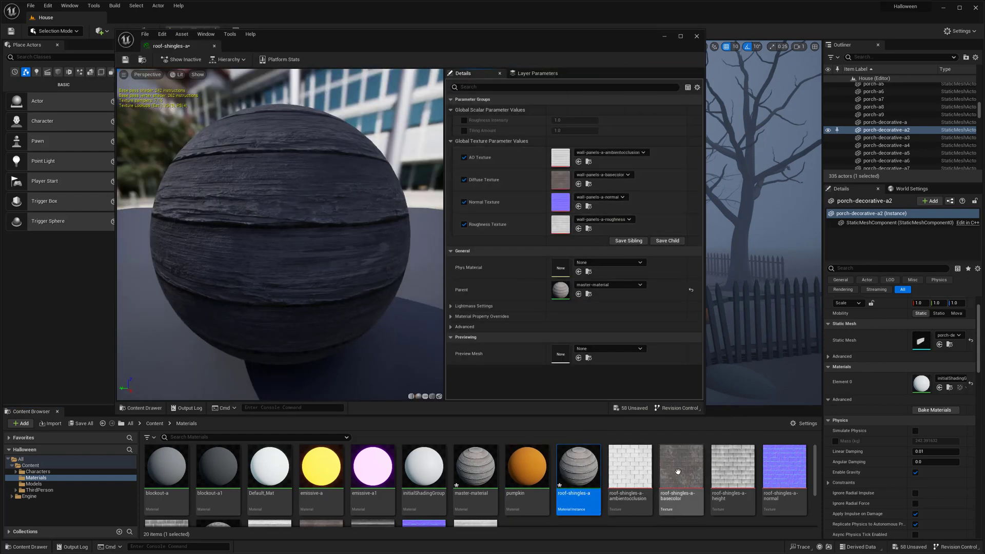
left_click_drag(671, 450, 560, 180)
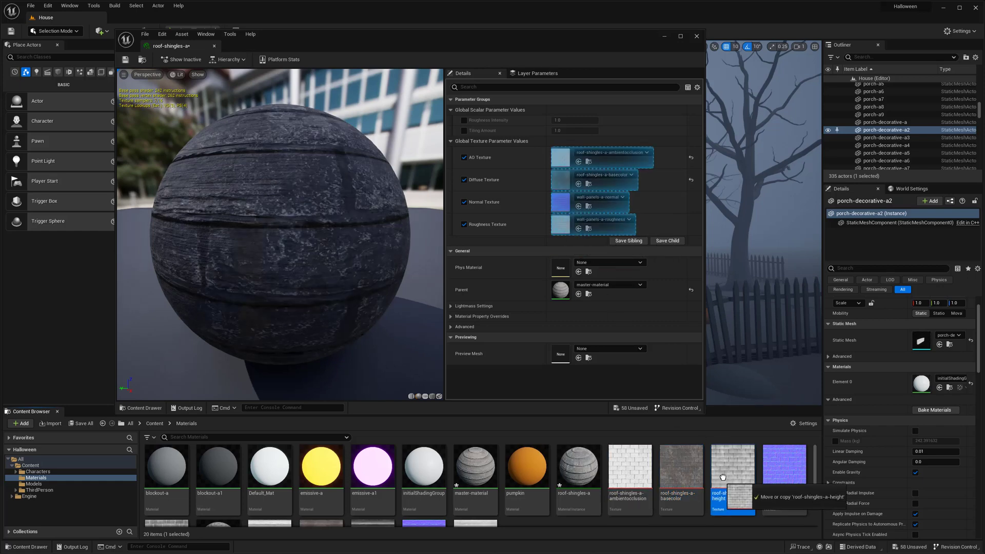
left_click_drag(725, 476, 734, 473)
left_click_drag(783, 468, 561, 202)
scroll(206, 485, "down", 3)
left_click_drag(173, 490, 561, 223)
left_click_drag(277, 170, 329, 169)
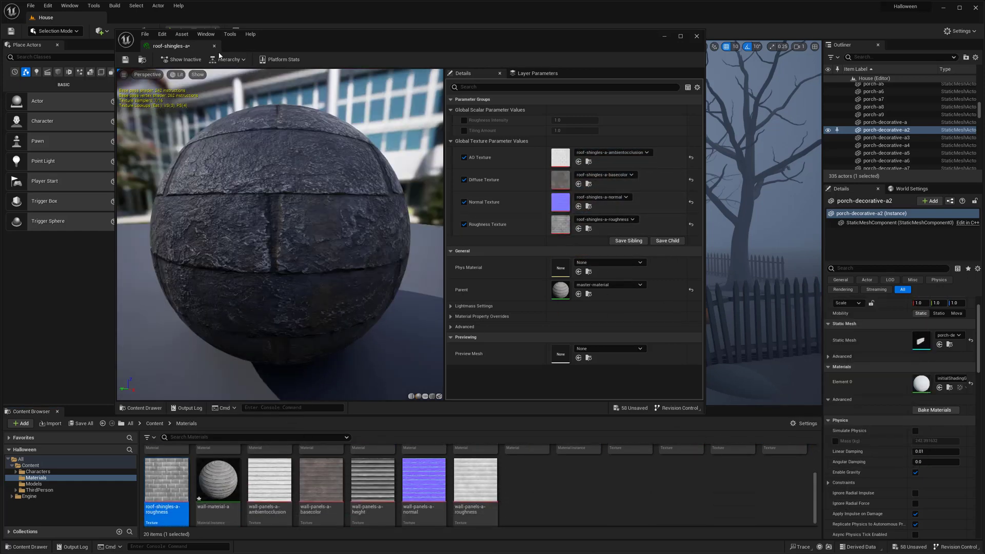
left_click(214, 46)
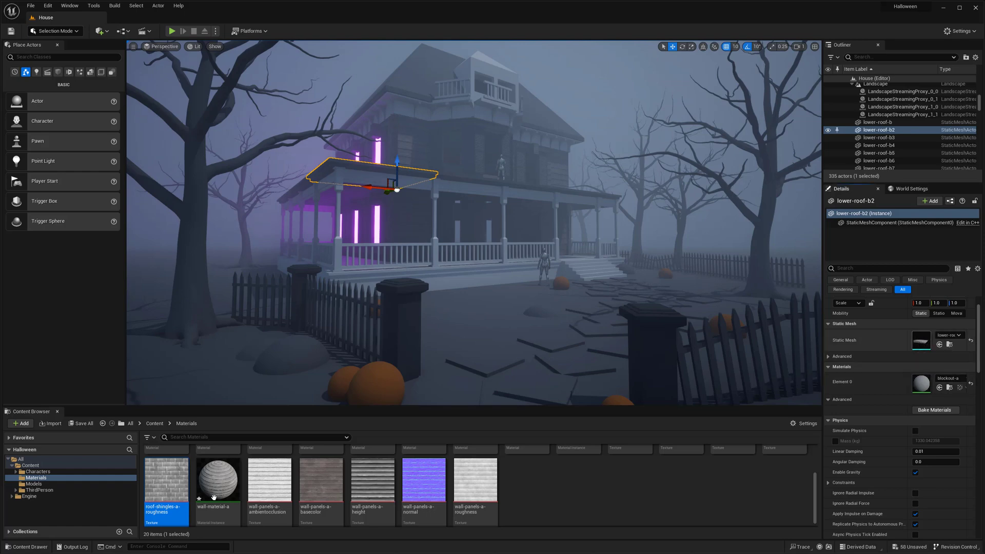
- Assign roof-shingles-a to the mesh of the porch's lower-roof-b2 piece
double_click(924, 345)
scroll(181, 508, "up", 3)
left_click_drag(573, 466, 623, 126)
scroll(328, 231, "down", 5)
middle_click(176, 48)
- Open a second roof mesh of the house and assign roof-shingles-a to its material slot
right_click_drag(390, 267, 390, 236)
left_click(402, 308)
double_click(921, 341)
left_click_drag(579, 466, 623, 126)
right_click_drag(503, 197, 390, 236)
left_click(214, 45)
- Assign roof-shingles-a to two more roof meshes, including roof-b
left_click(397, 192)
double_click(921, 341)
left_click_drag(579, 466, 624, 126)
left_click(214, 45)
left_click(359, 180)
double_click(922, 341)
left_click_drag(579, 467, 308, 242)
left_click(214, 45)
- Set the Tiling Amount of roof-shingles-a to 2
double_click(579, 467)
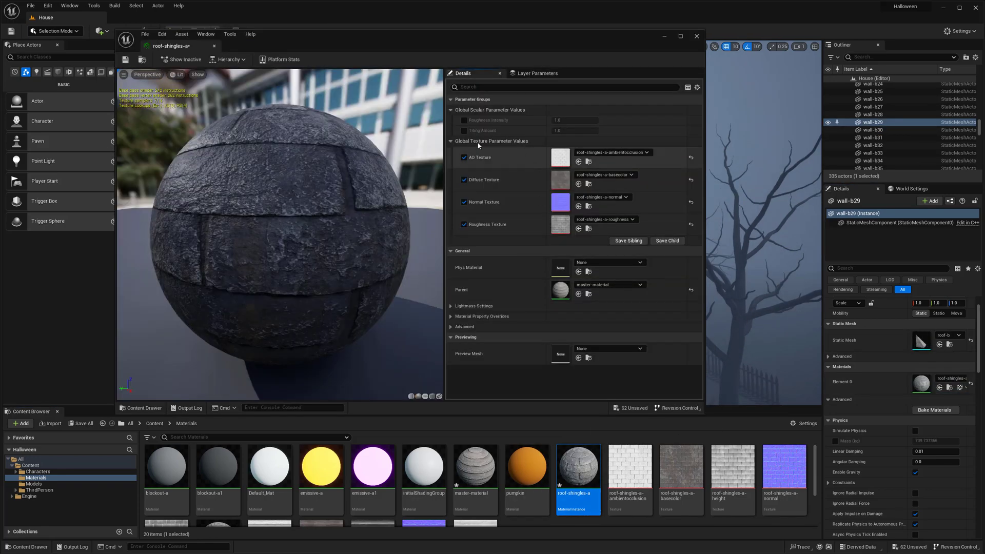
left_click(575, 131)
type("2")
key("Return")
left_click(214, 46)
- Inspect the shingled roof and panelled walls of the house from several viewpoints
key("g")
key("w")
right_click_drag(462, 221, 462, 190)
key("s")
right_click_drag(473, 257, 528, 287)
key("w")
key("s")
key("s")
key("g")
key("g")
key("w")
scroll(474, 287, "down", 1)
key("s")
key("w")
key("w")
key("s")
- Look through the Materials folder and examine the house's porch and rooftop window
left_click(577, 521)
scroll(559, 506, "down", 2)
scroll(513, 477, "up", 2)
scroll(493, 465, "down", 1)
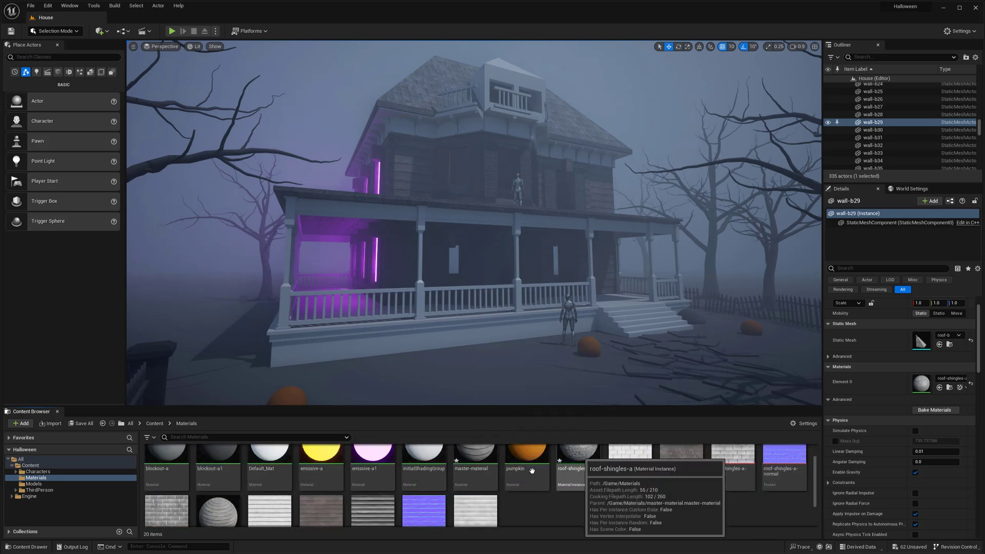
scroll(264, 521, "up", 1)
scroll(520, 497, "down", 2)
scroll(521, 497, "up", 2)
scroll(513, 478, "down", 2)
right_click_drag(513, 328, 508, 297)
scroll(513, 477, "up", 2)
key("w")
scroll(492, 328, "down", 1)
left_click(477, 473)
key("s")
key("w")
- Try applying roof-shingles-a to the rooftop window and undo it
left_click(513, 170)
left_click_drag(579, 468, 503, 110)
right_click_drag(503, 154, 513, 164)
key("ctrl+z")
- Create a material instance from master-material and name it wood-a
right_click_drag(534, 267, 551, 250)
key("g")
key("s")
left_click(476, 467)
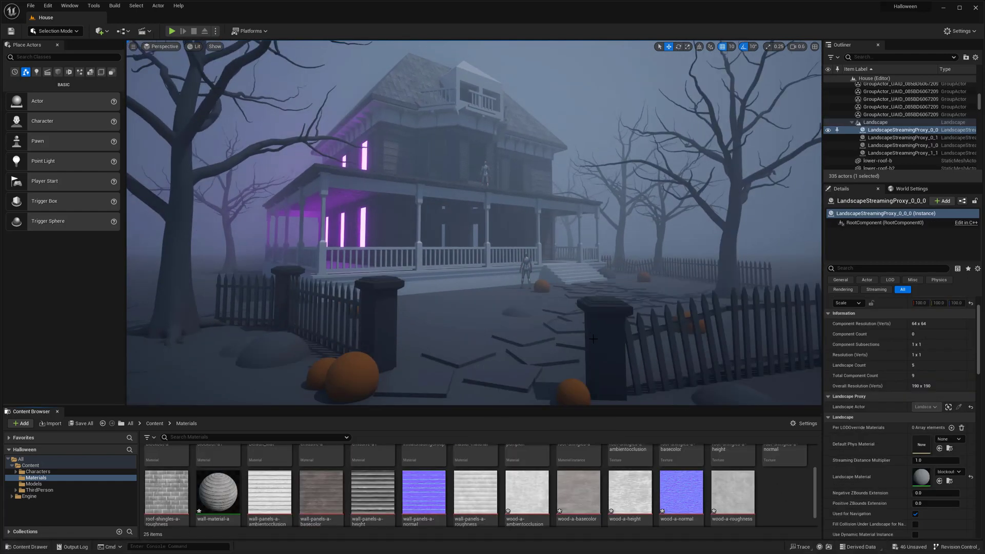
right_click_drag(475, 256, 475, 240)
scroll(514, 477, "up", 3)
right_click(475, 468)
left_click(521, 296)
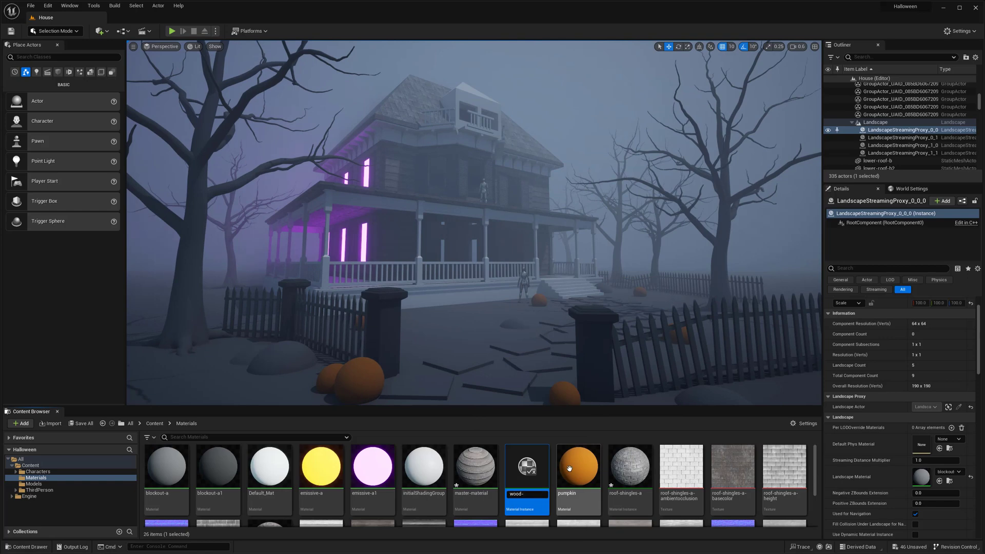
type("wood-a")
key("Return")
- Rename the wall-material-a material instance as wood-wall-a
scroll(680, 484, "down", 3)
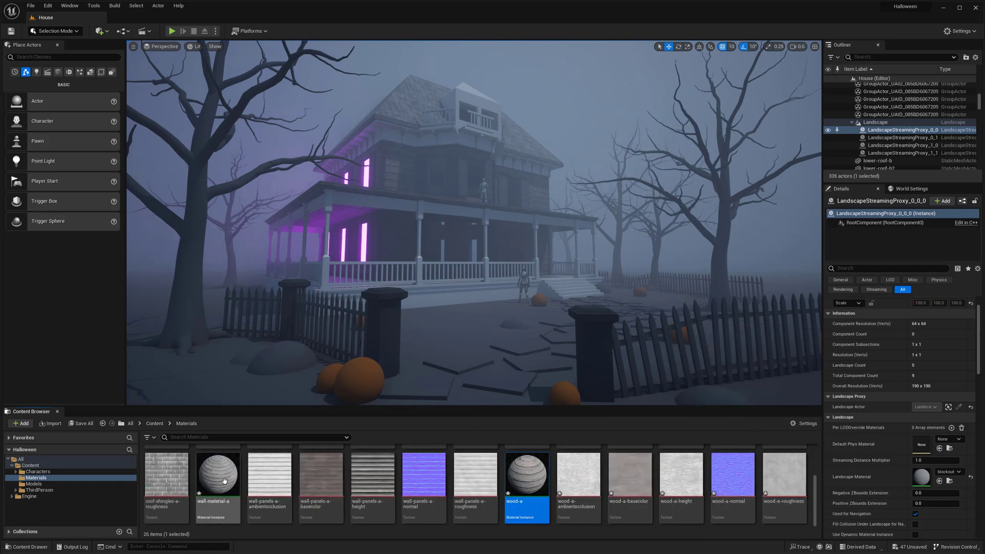
right_click(222, 483)
left_click(233, 436)
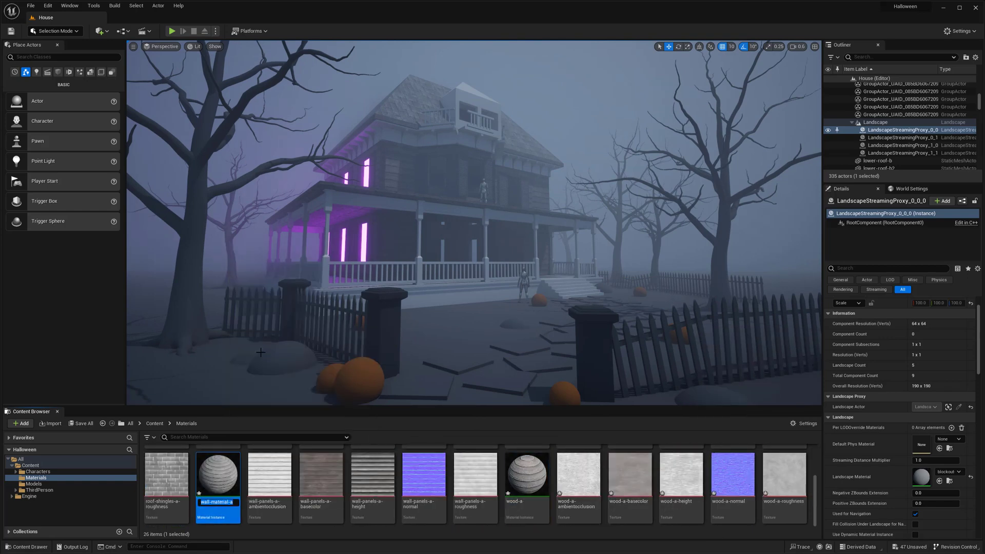
type("wood-wall-a")
key("Return")
- Open the wood-a material instance and enable the AO, Diffuse, Normal and Roughness Texture overrides
double_click(475, 475)
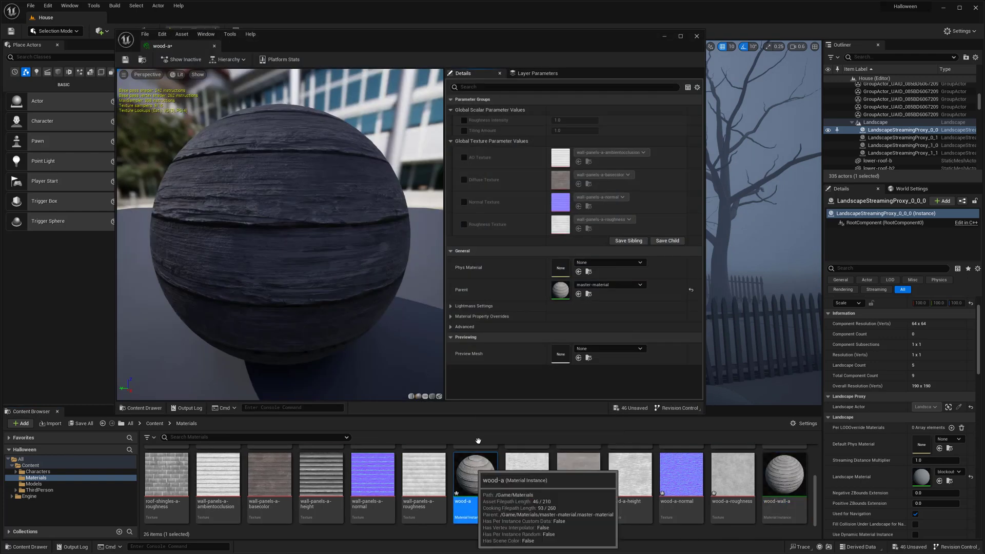
left_click(578, 481)
left_click(464, 180)
left_click(464, 157)
left_click(464, 202)
left_click(464, 225)
- Assign the wood-a basecolor, ambientocclusion, normal and roughness textures to the matching wood-a parameters and close the instance
left_click(579, 184)
left_click(631, 477)
left_click(680, 474)
left_click(579, 206)
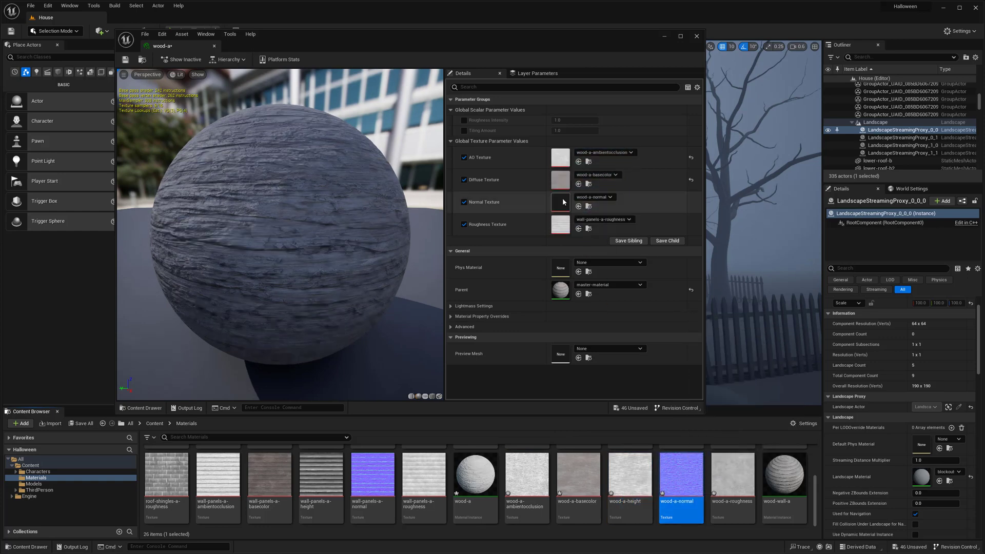
left_click(733, 476)
left_click(578, 229)
left_click(215, 46)
- Open the static mesh of the porch's decorative panel and assign wood-a to its material slot
left_click(476, 475)
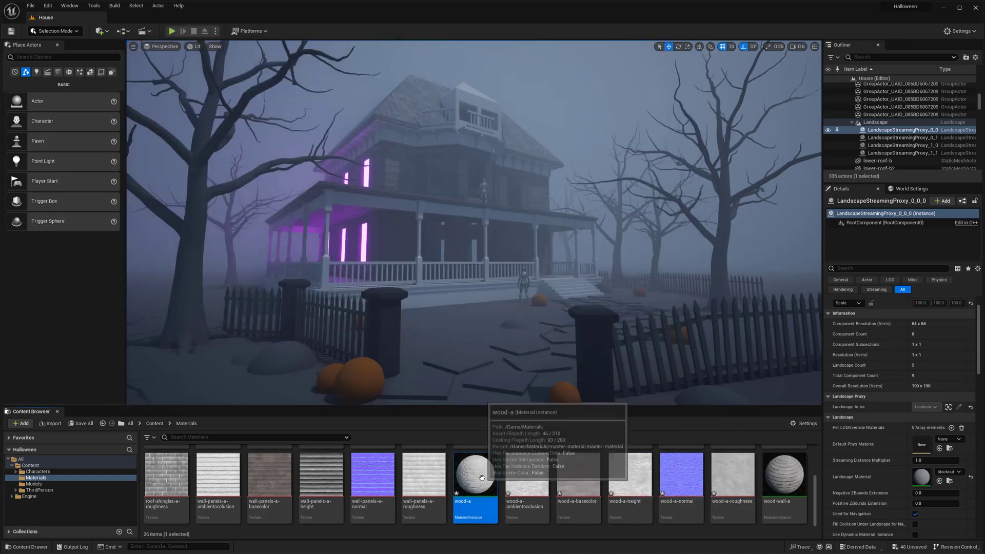
left_click(429, 217)
double_click(922, 343)
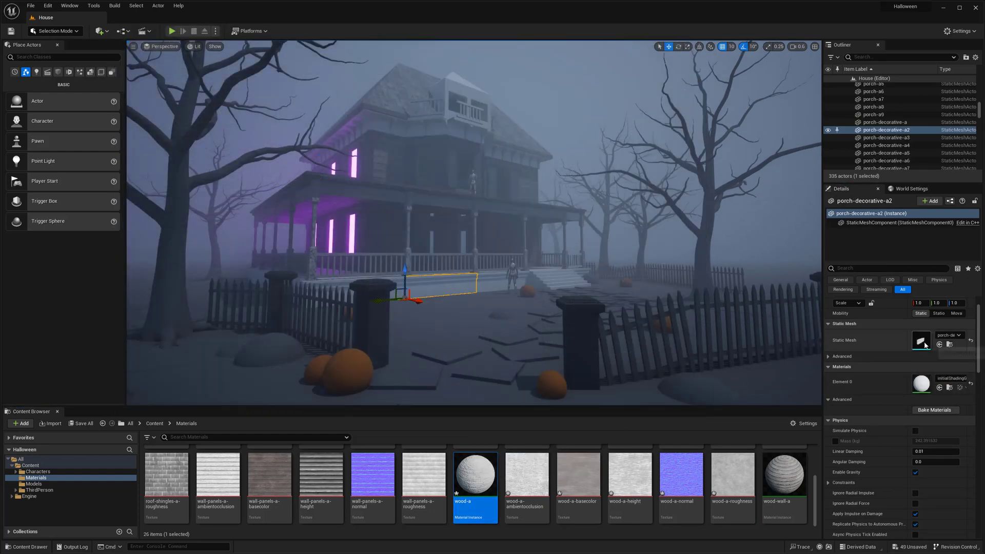
double_click(925, 345)
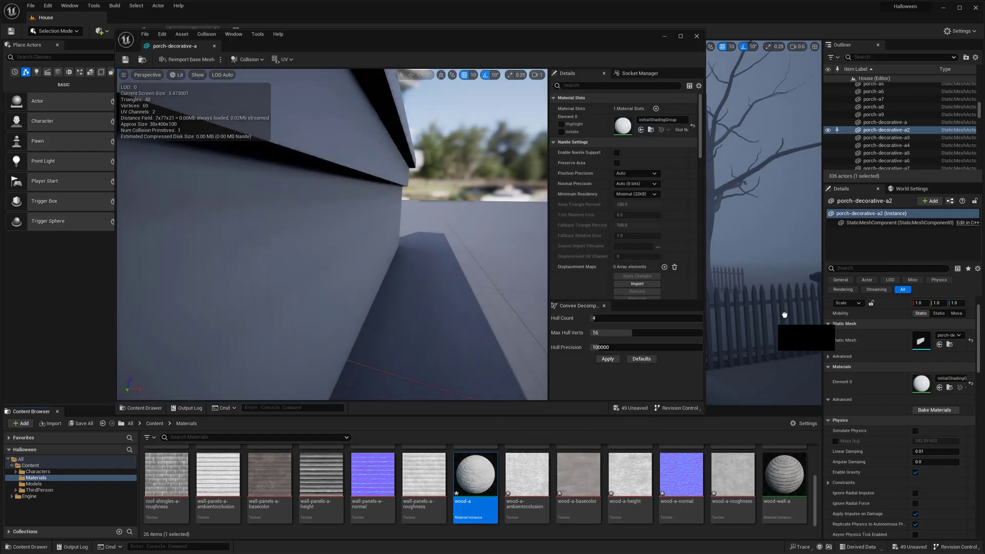
left_click_drag(481, 485, 623, 127)
right_click_drag(761, 446, 761, 490)
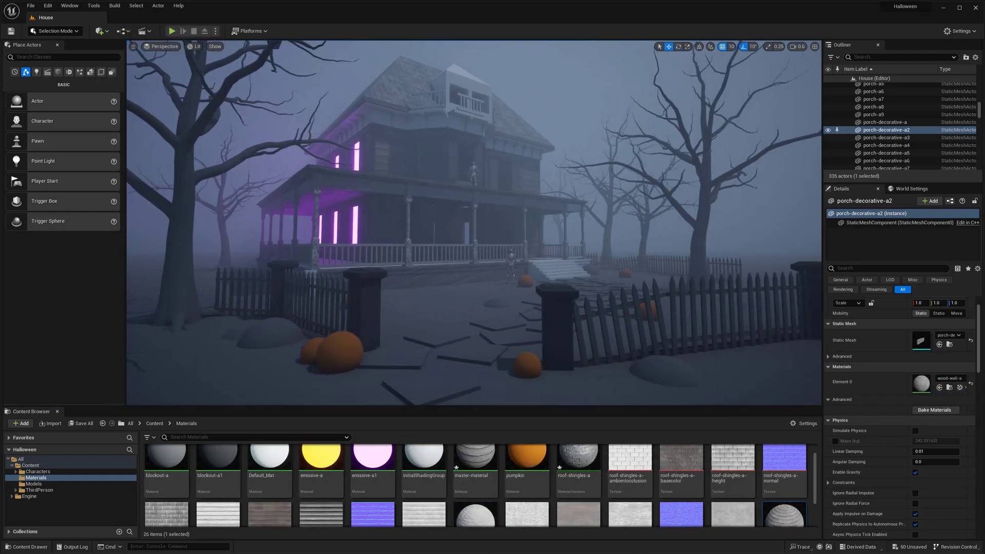
right_click_drag(534, 279, 534, 278)
key("a")
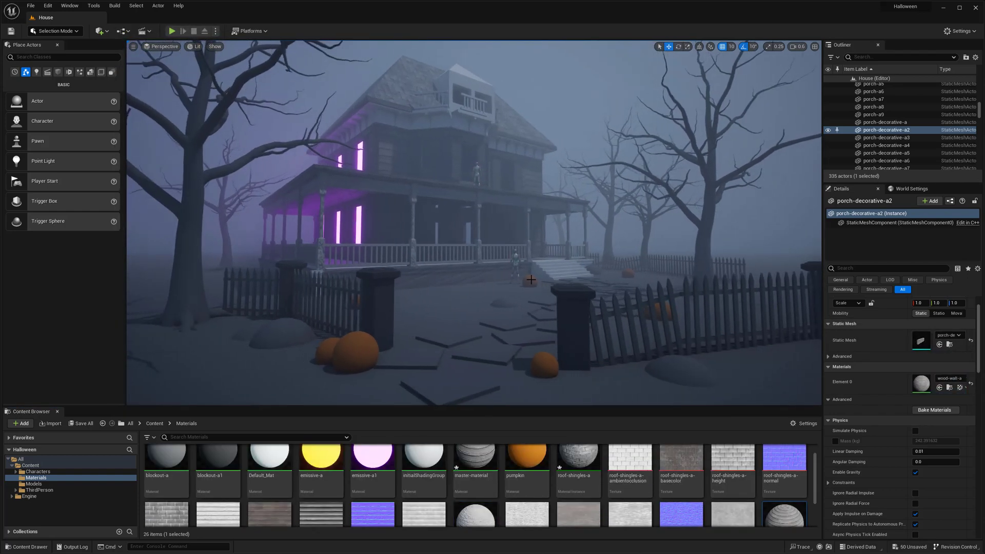
- Open master-material and add a WorldAlignedTexture node near the Diffuse Texture sample
double_click(476, 456)
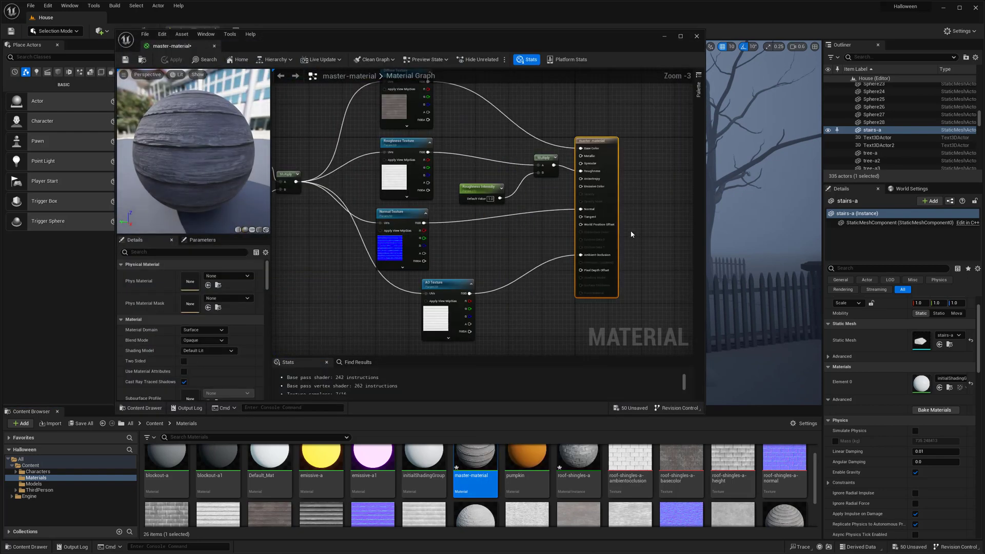
right_click(447, 206)
type("world aligne")
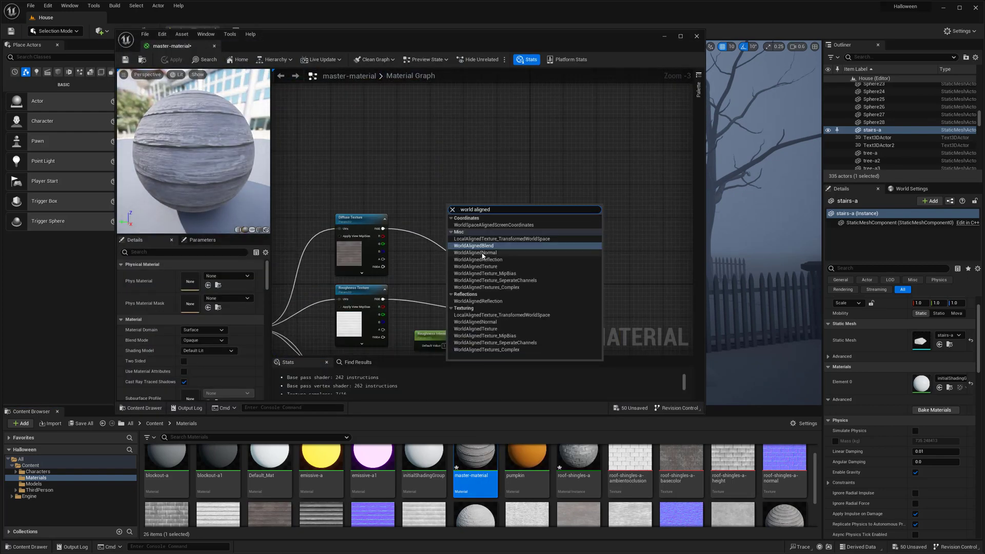
type("d")
left_click(476, 266)
- Try to connect the Diffuse Texture sample to the WorldAlignedTexture node's TextureObject input, and delete the WorldAlignedTexture node
right_click(370, 229)
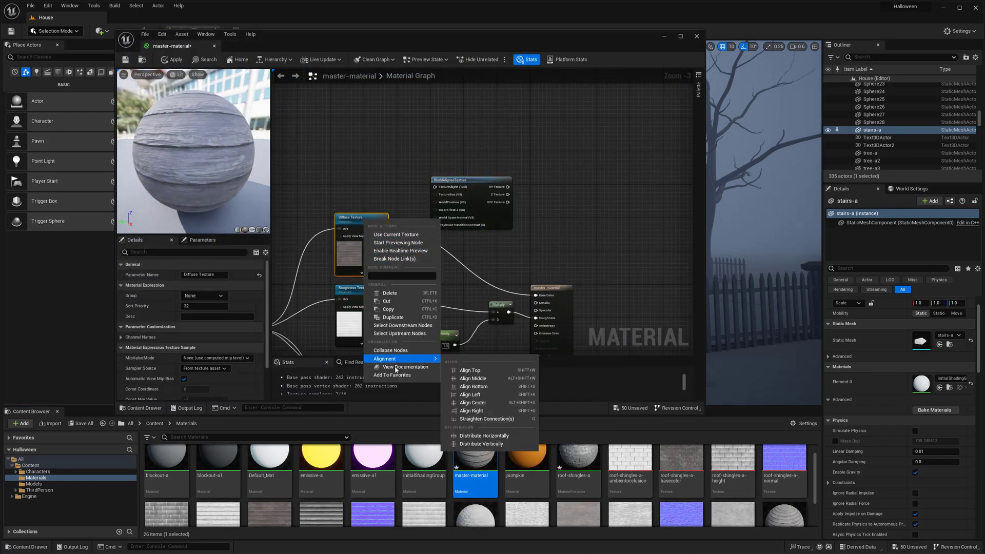
left_click(469, 187)
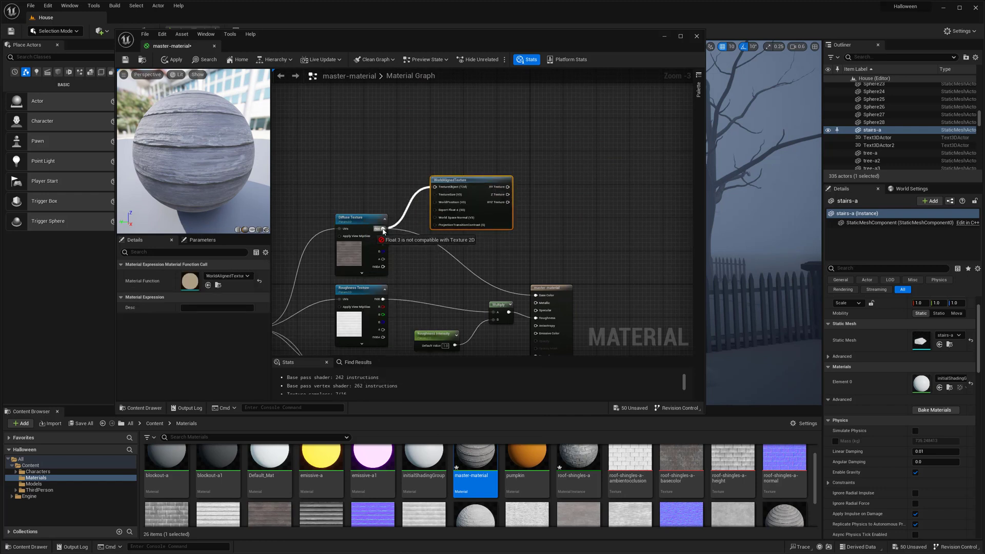
right_click(378, 228)
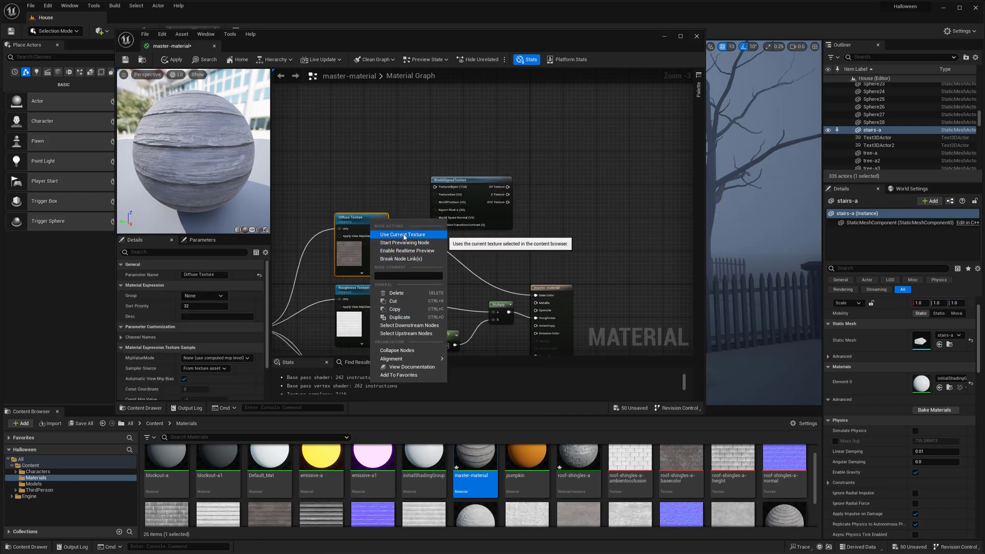
right_click_drag(392, 199, 434, 186)
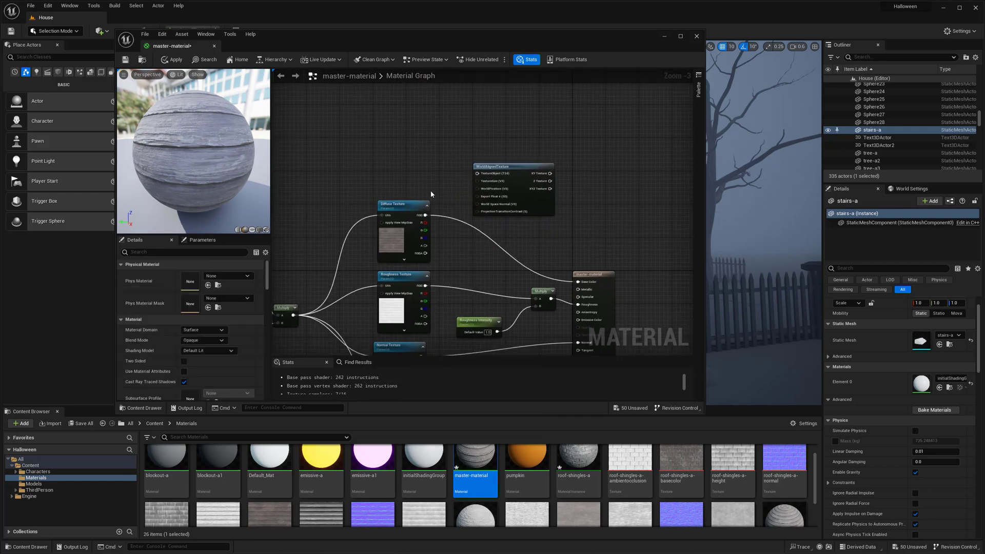
right_click(402, 213)
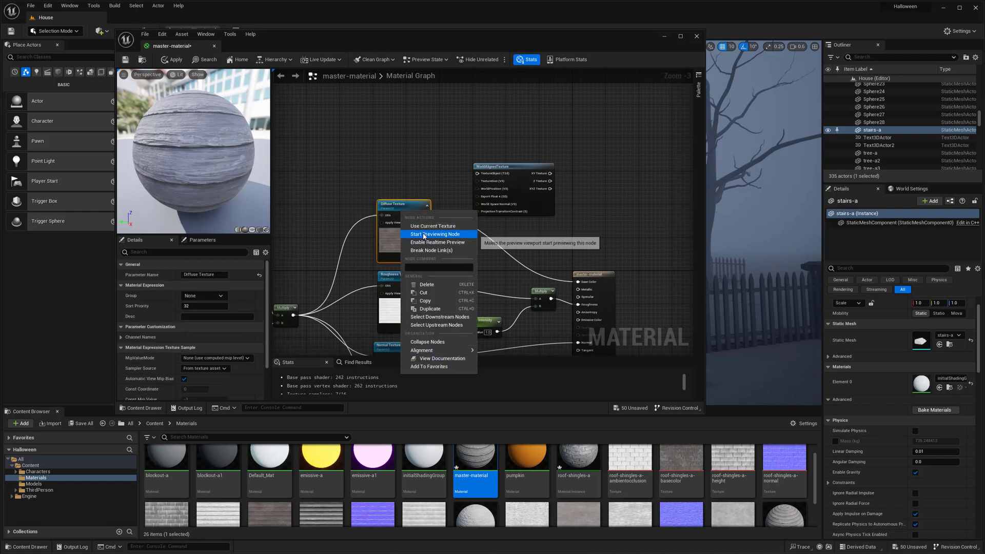
left_click(458, 186)
left_click(526, 174)
key("Delete")
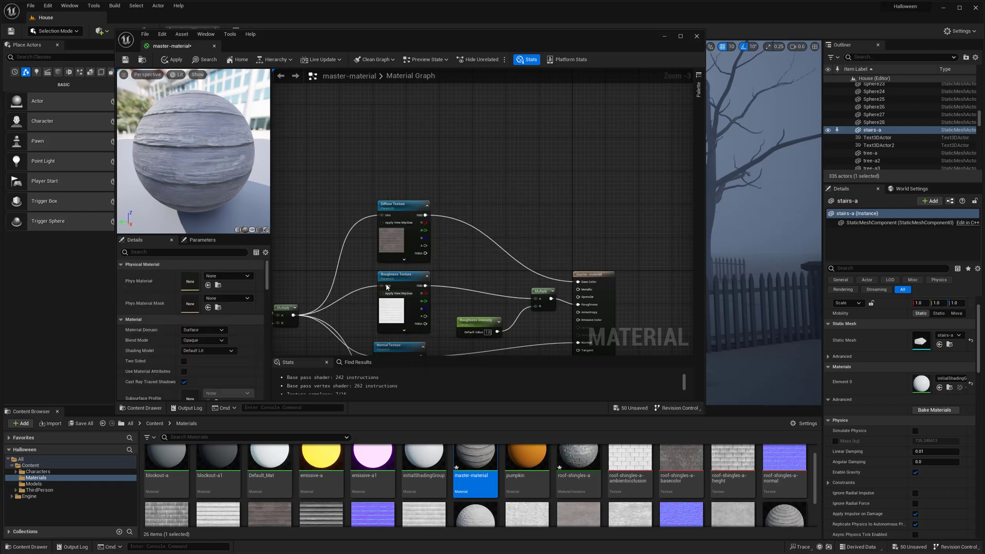
- Try adding a WorldAlignedTexture node fed directly from the Diffuse Texture sample's colour output
left_click(393, 239)
right_click(505, 150)
left_click_drag(425, 215, 488, 164)
type("world aligned")
left_click(523, 226)
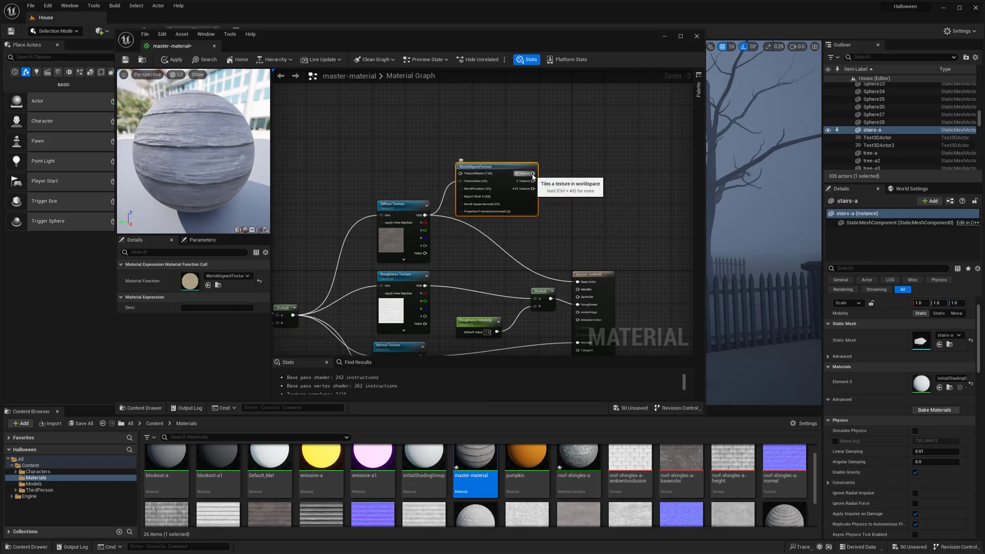
left_click_drag(581, 253, 578, 282)
scroll(481, 189, "up", 2)
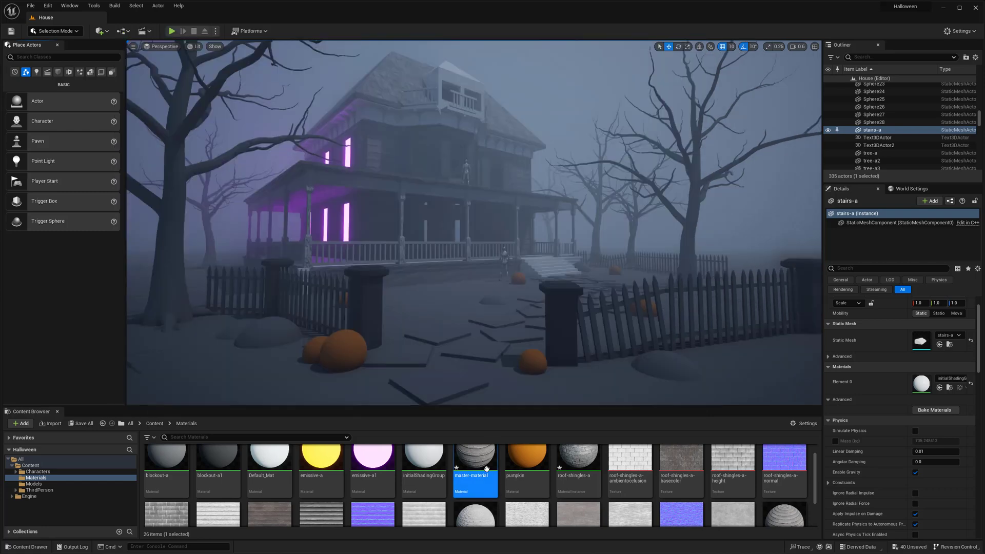
- Reopen master-material and add a texture object parameter node to the graph
double_click(486, 468)
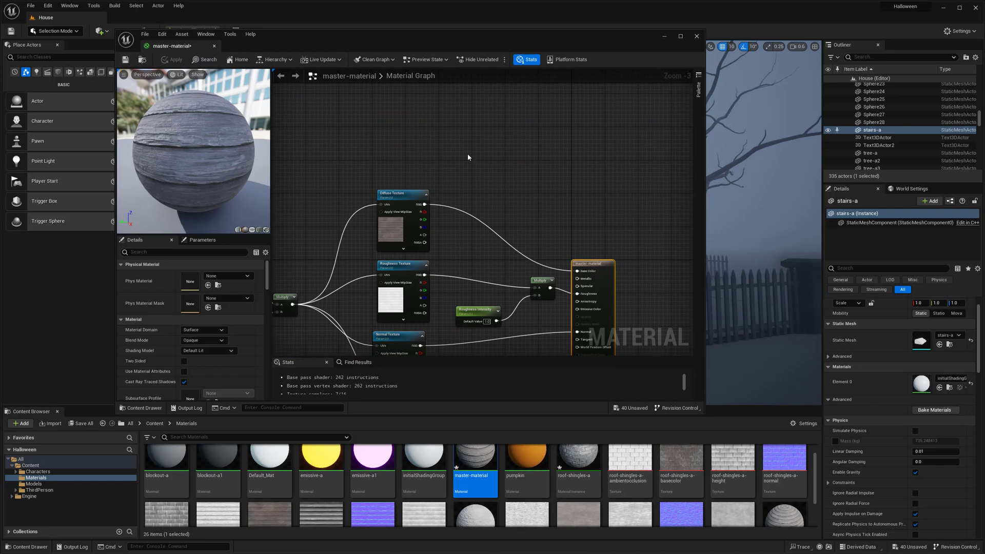
right_click(467, 153)
type("texture obje")
left_click(505, 210)
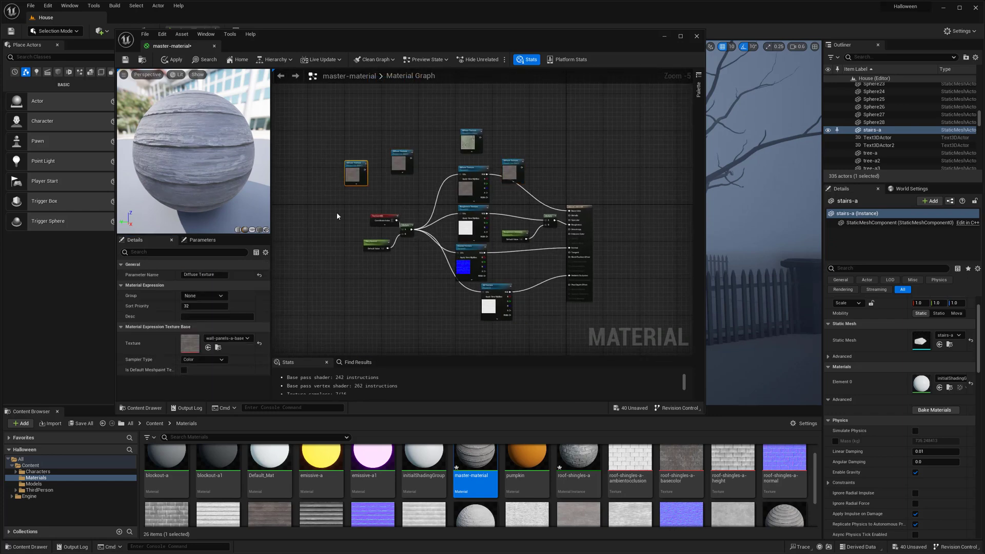
- Paste copies of the Diffuse Texture object parameter beside the Roughness, Normal and AO samples, and delete the spare copy
key("ctrl+v")
scroll(352, 183, "up", 2)
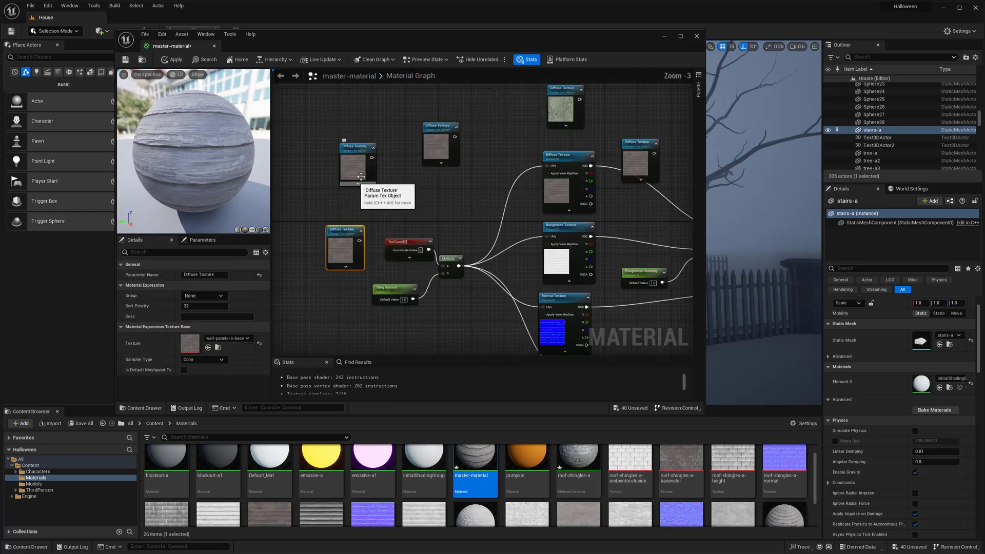
left_click_drag(529, 259, 501, 268)
right_click_drag(518, 206, 481, 165)
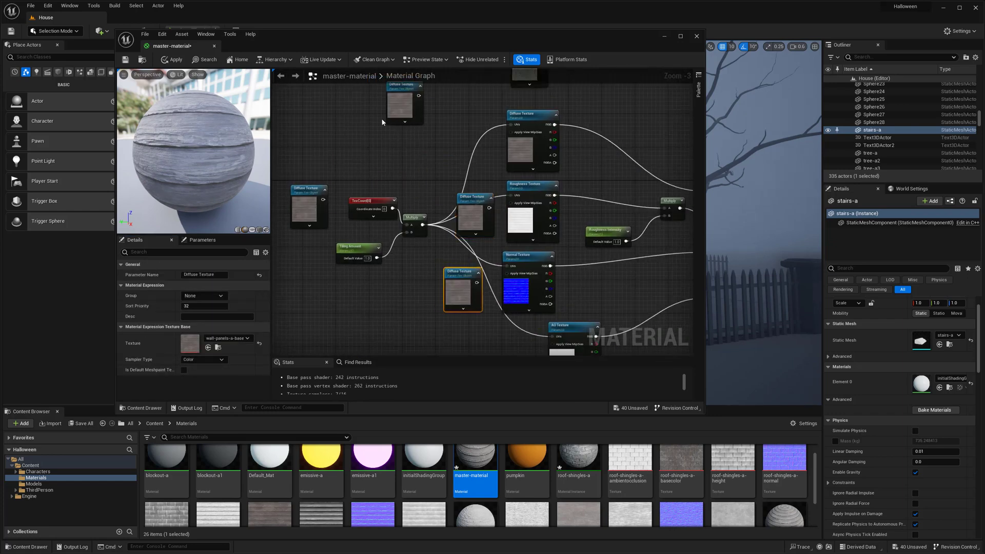
left_click_drag(398, 111, 498, 348)
left_click(312, 219)
key("Delete")
right_click_drag(470, 200, 378, 195)
scroll(379, 203, "down", 1)
- Rename the three copied texture object parameters as Roughness Texture, Normal Texture and AO Texture
left_click(378, 204)
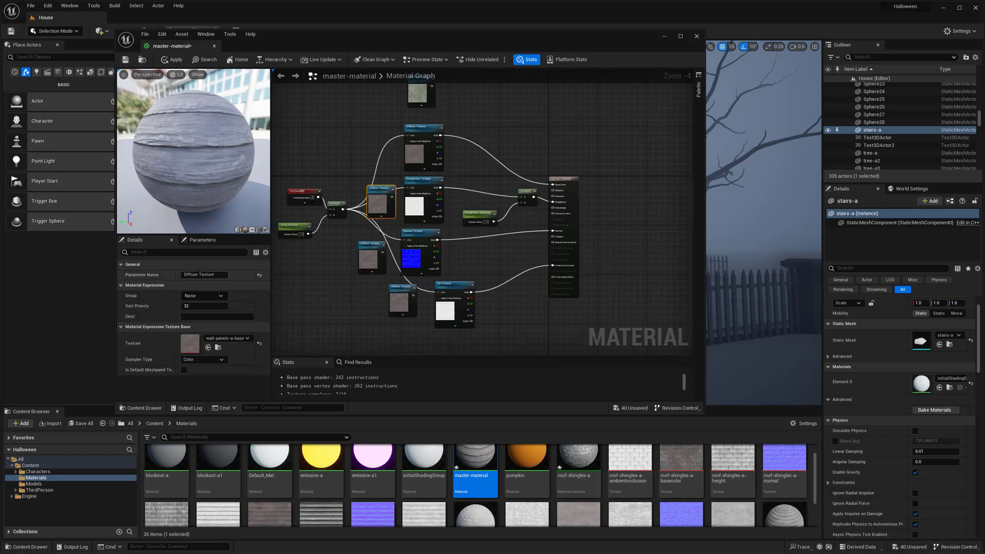
scroll(366, 264, "up", 1)
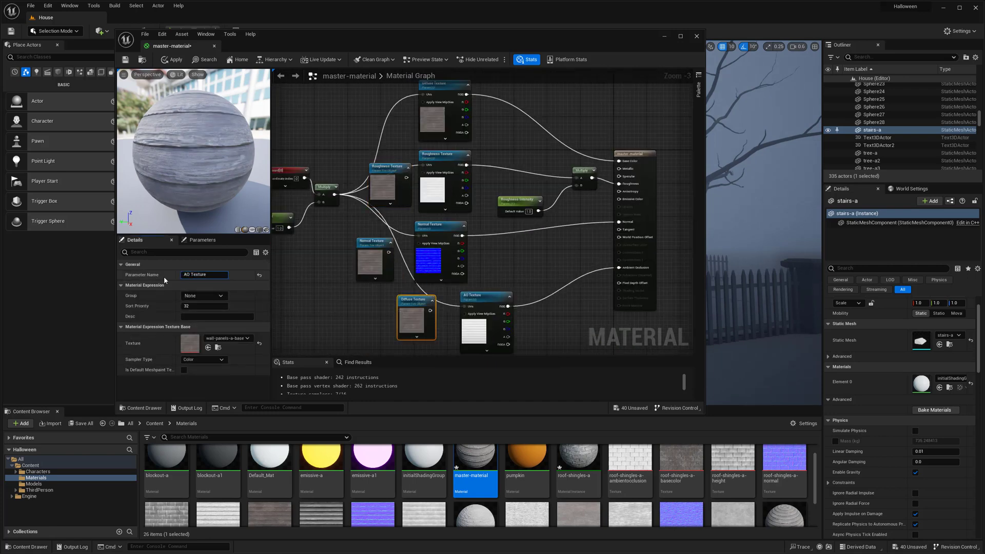
key("Return")
- Move the Diffuse Texture object parameter into line with the others and delete the four old texture sample nodes
right_click_drag(532, 248, 517, 257)
scroll(508, 265, "down", 2)
left_click_drag(446, 156, 416, 200)
scroll(477, 190, "up", 2)
scroll(480, 194, "down", 1)
left_click_drag(482, 339, 459, 244)
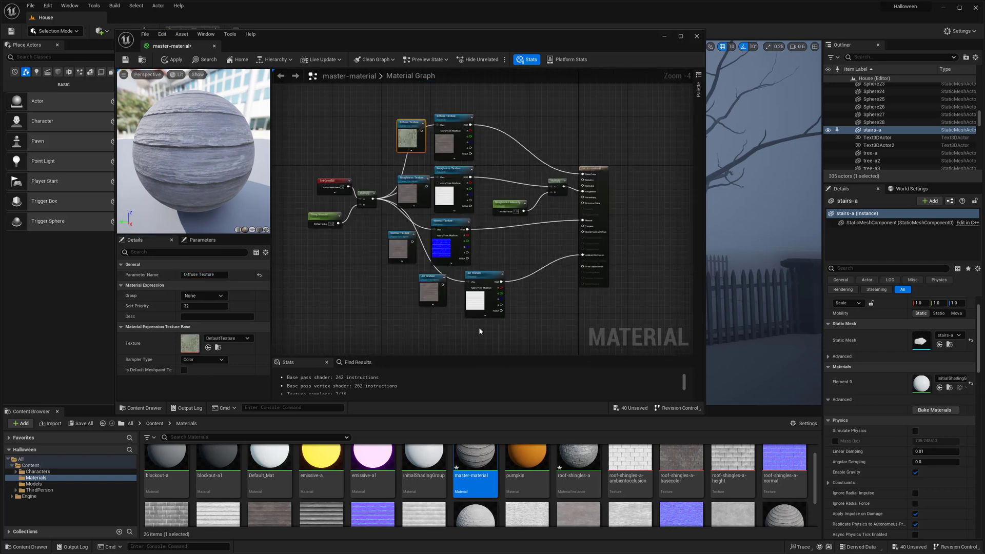
key("Delete")
- Add a WorldAlignedTexture node and connect the Diffuse Texture object parameter to its TextureObject input
scroll(455, 106, "up", 1)
right_click(468, 124)
type("world aligned")
left_click(499, 188)
left_click_drag(491, 131, 472, 96)
left_click_drag(405, 119, 457, 103)
right_click_drag(433, 152, 401, 146)
- Set the object parameters' textures to wall-panels-a-basecolor, wall-panels-a-roughness, wall-panels-a-normal and wall-panels-a-ambientocclusion respectively
left_click(359, 121)
scroll(273, 487, "down", 2)
left_click_drag(272, 488, 191, 348)
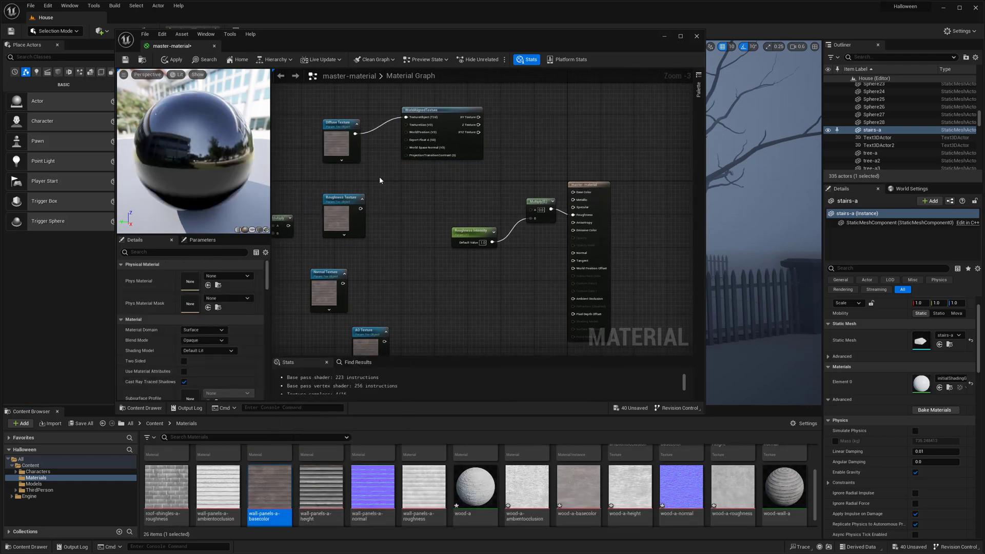
left_click(420, 490)
left_click(208, 348)
left_click(328, 288)
right_click_drag(430, 282, 449, 241)
left_click(373, 488)
left_click(208, 348)
left_click_drag(188, 344, 189, 343)
right_click_drag(446, 154, 410, 191)
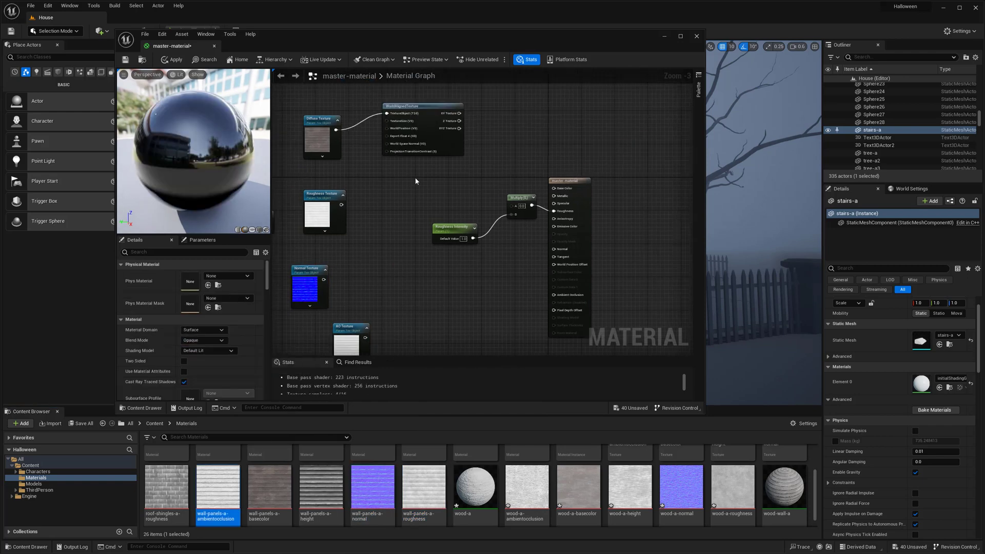
- Paste three copies of the WorldAlignedTexture node and feed them from the Roughness, Normal and AO Texture parameters
left_click(416, 153)
key("ctrl+c")
left_click(408, 307)
key("ctrl+v")
right_click_drag(409, 302, 410, 257)
key("ctrl+v")
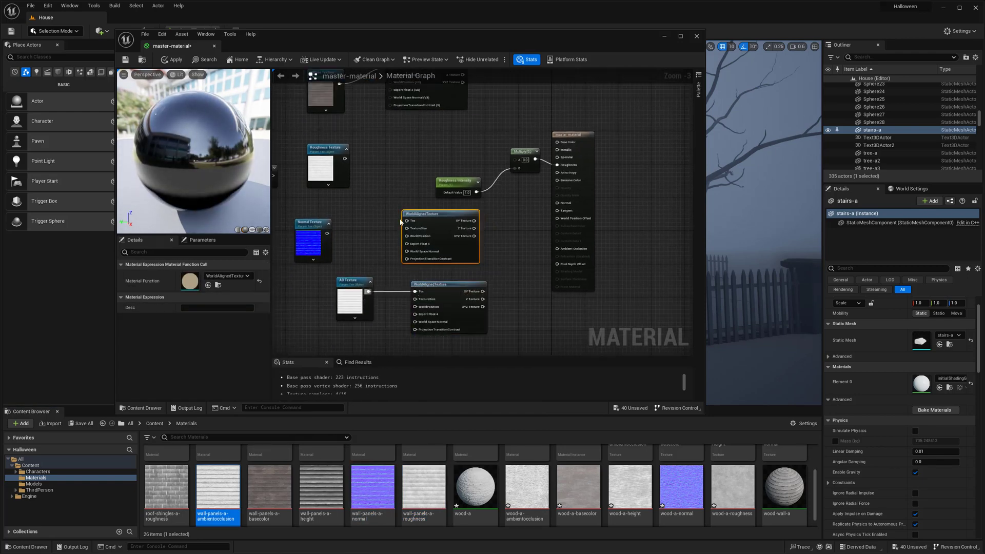
left_click_drag(405, 221, 327, 234)
right_click_drag(374, 159, 376, 213)
left_click_drag(510, 250, 444, 238)
left_click_drag(458, 243, 481, 247)
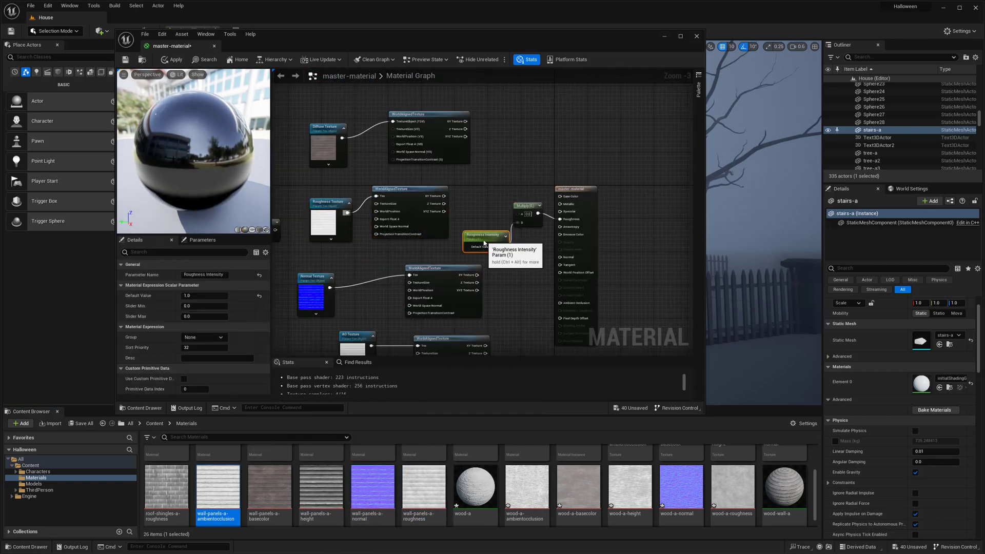
- Connect the XYZ Texture outputs to Base Color, the roughness Multiply, Normal and Ambient Occlusion
left_click_drag(448, 212, 519, 215)
left_click_drag(465, 137, 560, 196)
right_click_drag(480, 288, 477, 249)
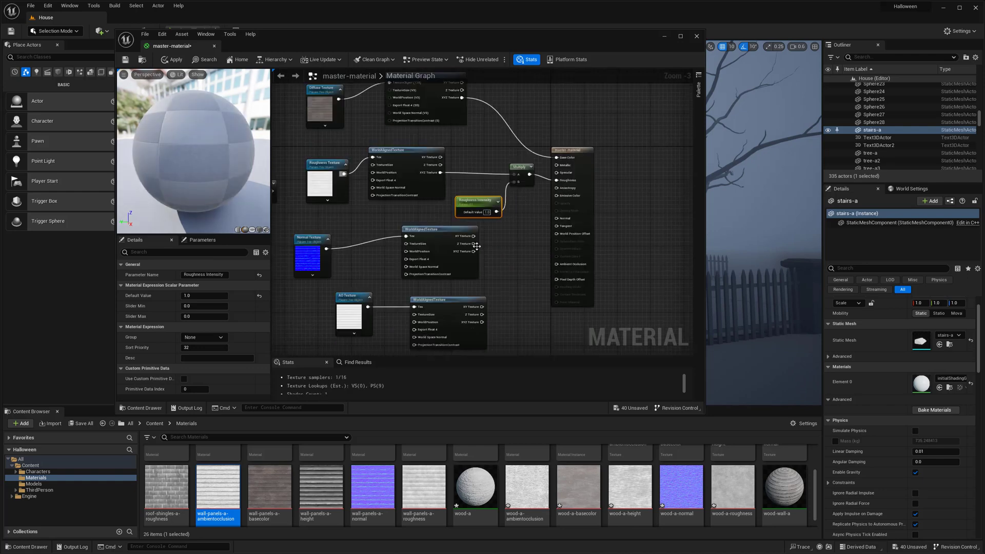
left_click_drag(484, 324, 483, 322)
- Move the TexCoord and Multiply nodes aside and connect Tiling Amount to the roughness WorldAlignedTexture node's TextureSize input
right_click_drag(360, 241, 488, 261)
left_click_drag(355, 166, 399, 210)
left_click_drag(399, 206, 376, 157)
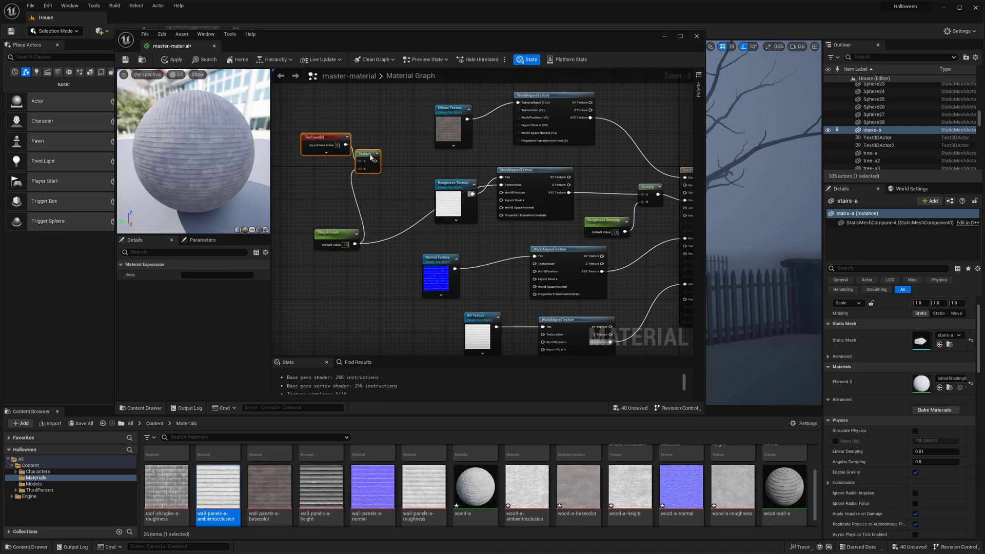
left_click_drag(442, 207, 433, 182)
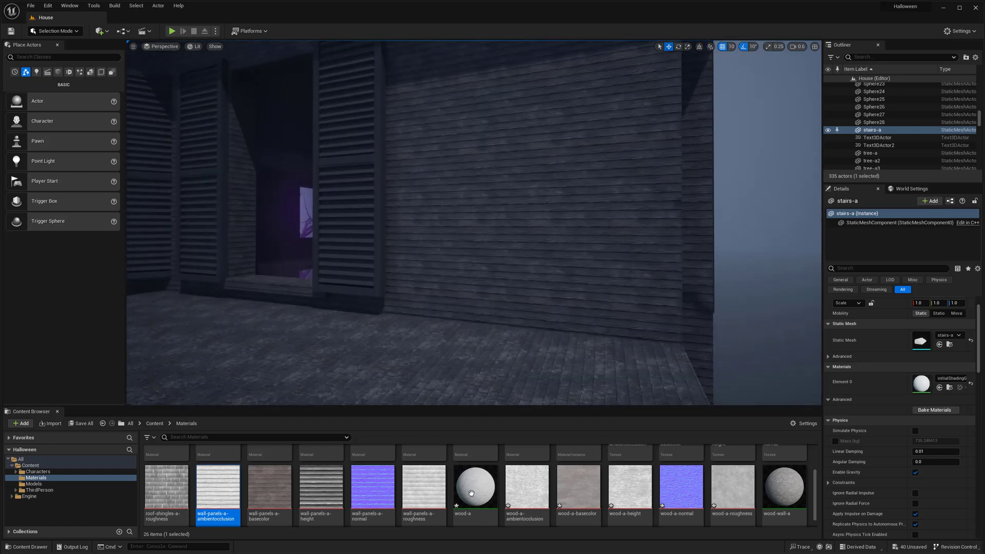
- Set the Tiling Amount of the wood-wall-a material instance to 1
double_click(475, 488)
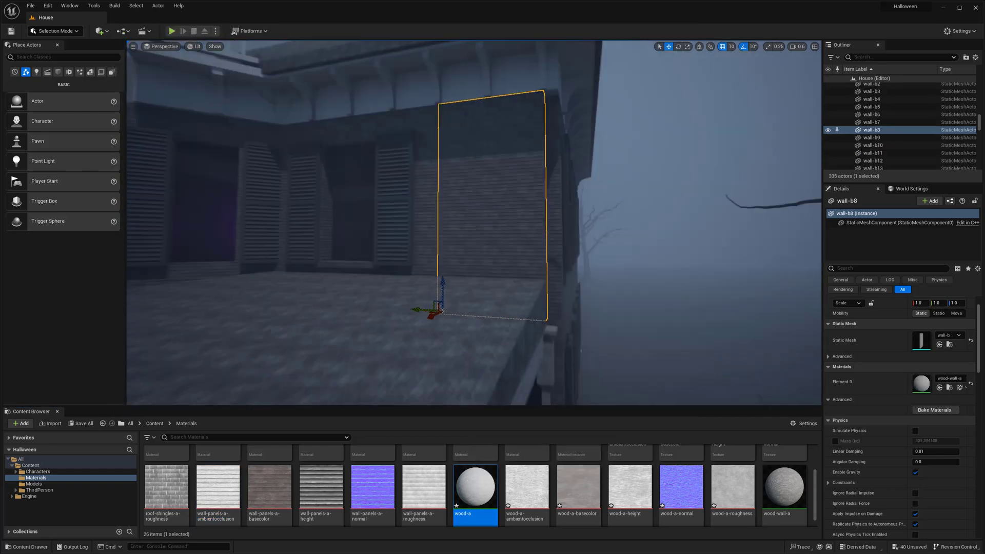
left_click(777, 481)
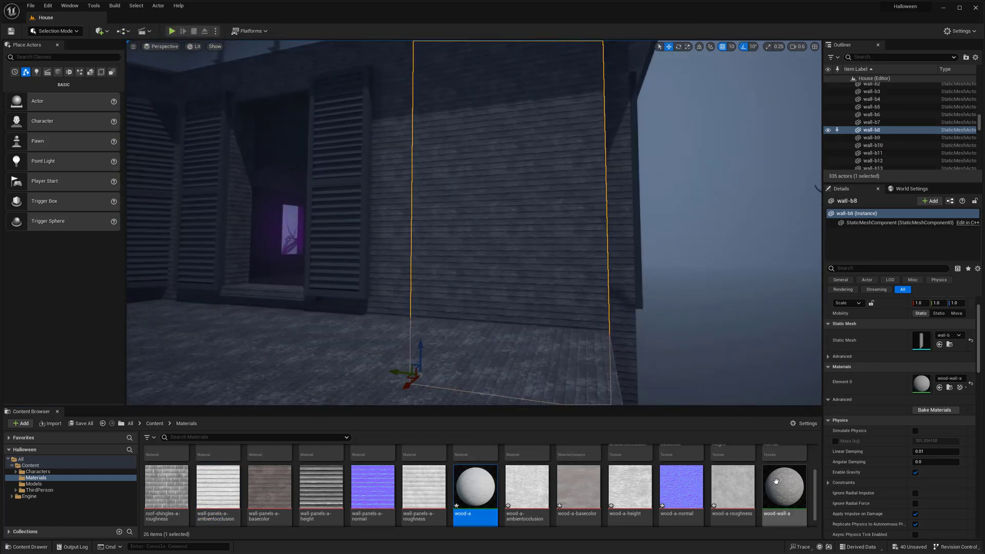
double_click(776, 481)
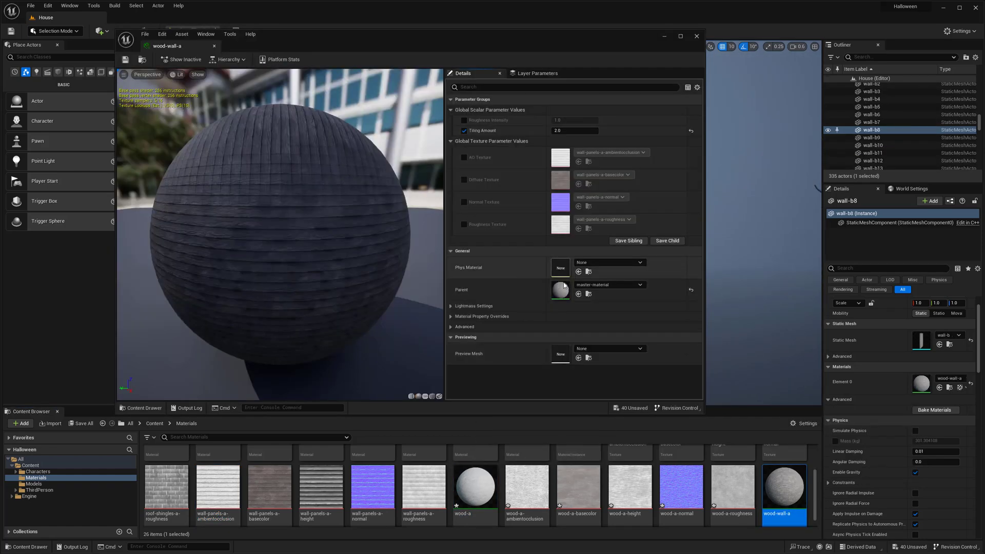
left_click(215, 46)
- In the master material, connect Tiling Amount to the TextureSize inputs of the remaining WorldAlignedTexture nodes
scroll(498, 479, "up", 2)
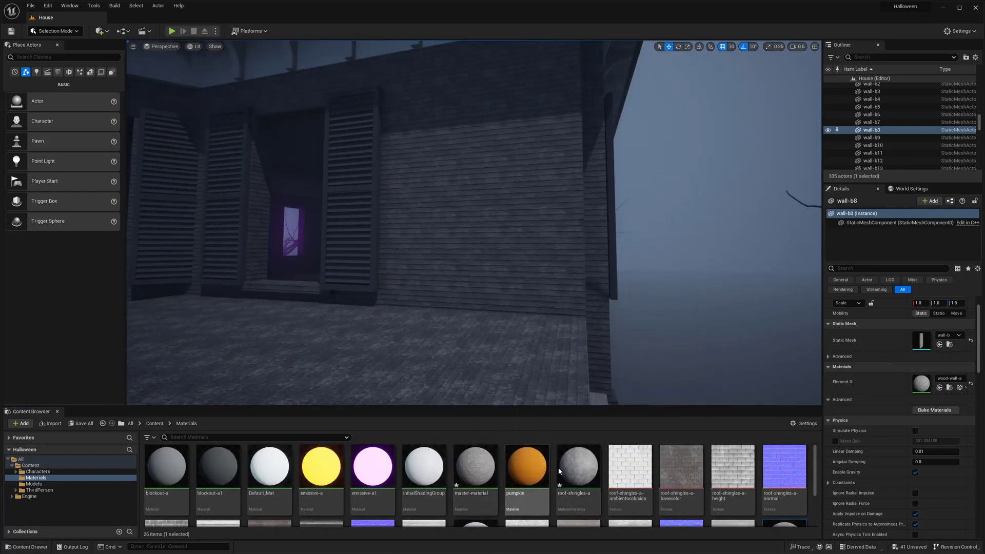
double_click(473, 475)
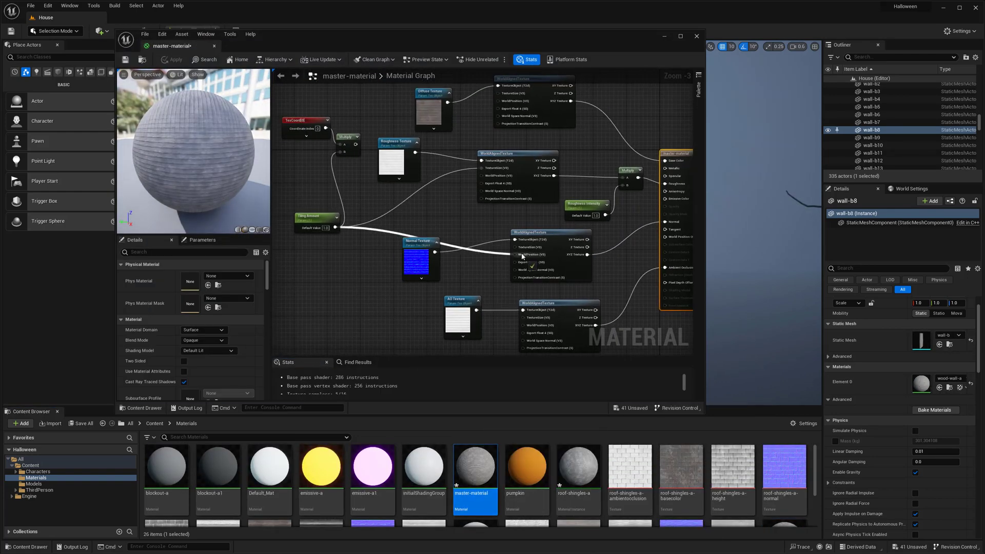
left_click_drag(466, 155, 499, 93)
mouse_move(488, 142)
right_mouse_down()
mouse_move(488, 156)
mouse_move(478, 130)
right_mouse_up()
left_click(214, 49)
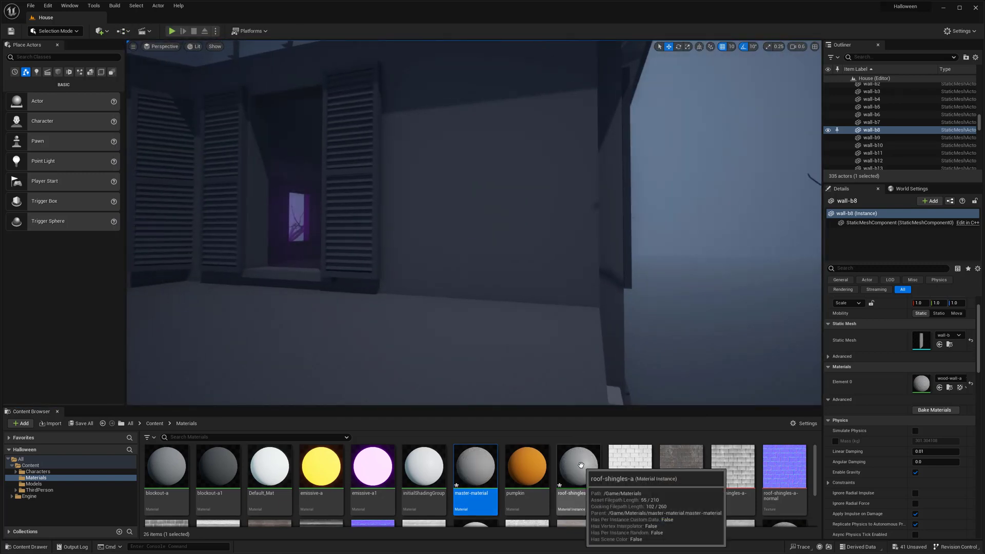
- Raise the Tiling Amount of the wood-wall-a material instance to about 528 and look at the wall panels
scroll(581, 465, "down", 2)
double_click(922, 383)
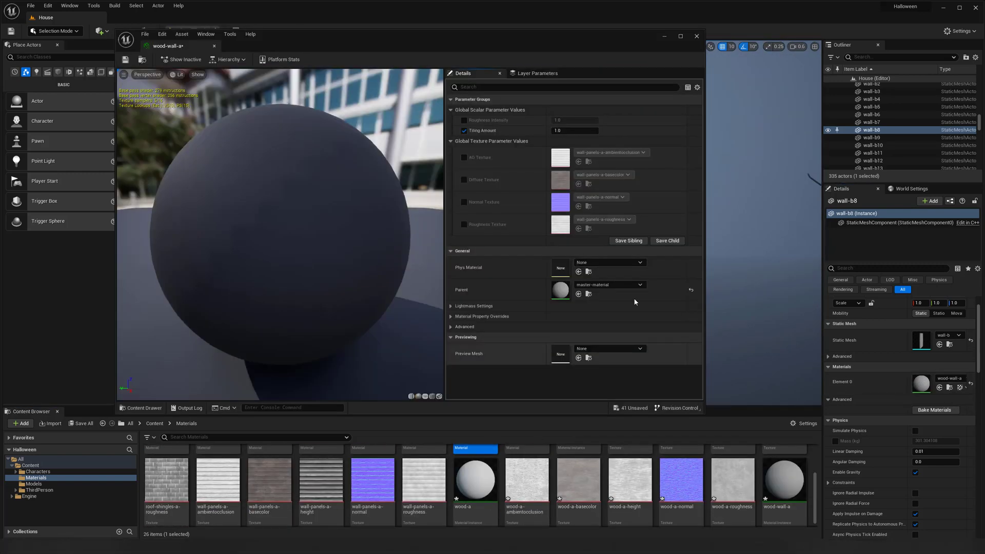
left_click_drag(575, 131, 632, 131)
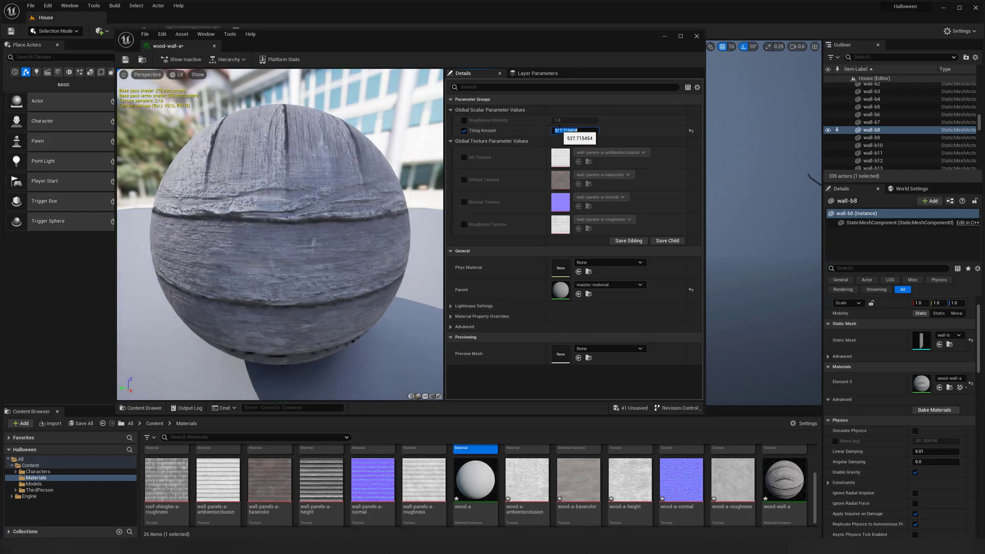
right_click_drag(744, 159, 745, 159)
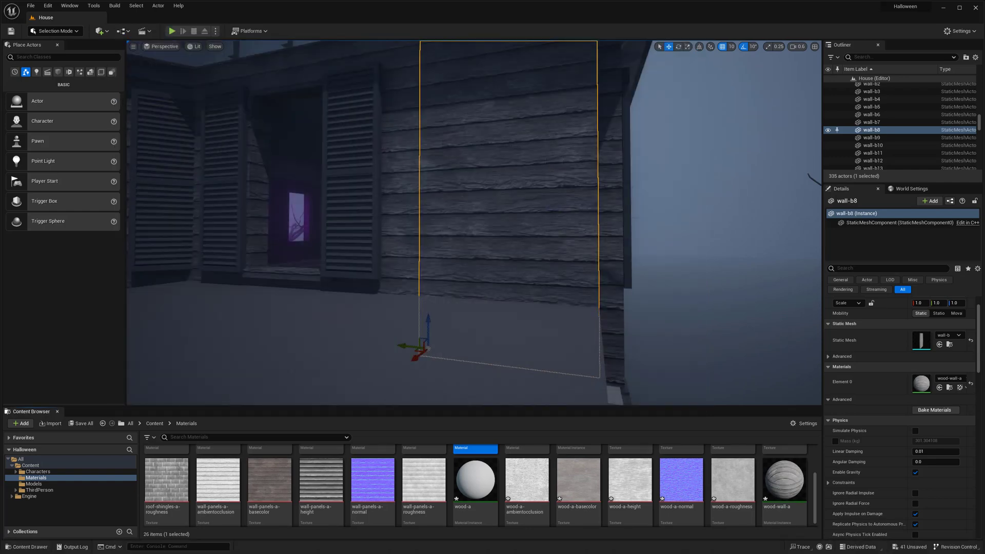
- Set the default value of the master material's Tiling Amount parameter to 256
key("g")
key("s")
right_click_drag(364, 256, 400, 249)
key("w")
right_click_drag(115, 241, 443, 333)
key("s")
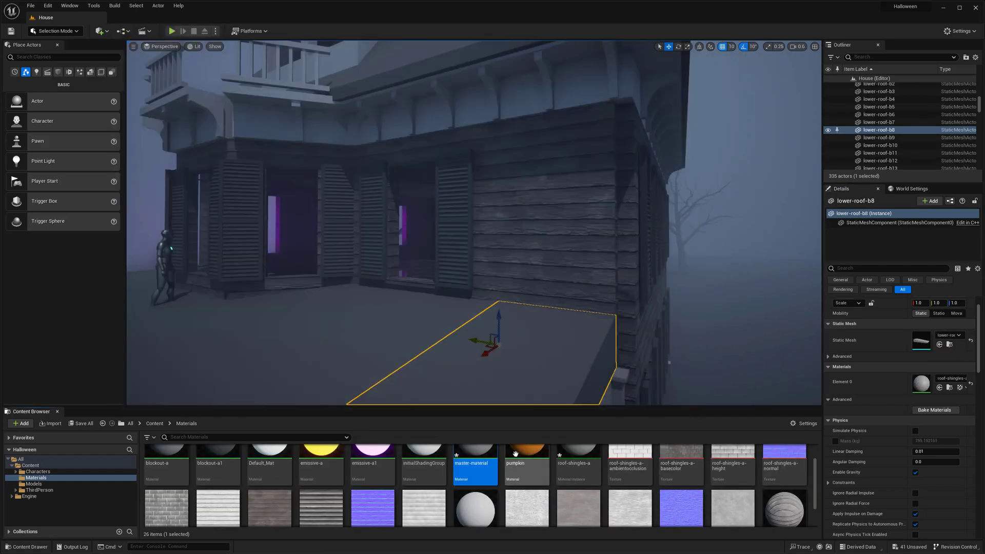
right_click_drag(516, 455, 515, 466)
double_click(477, 459)
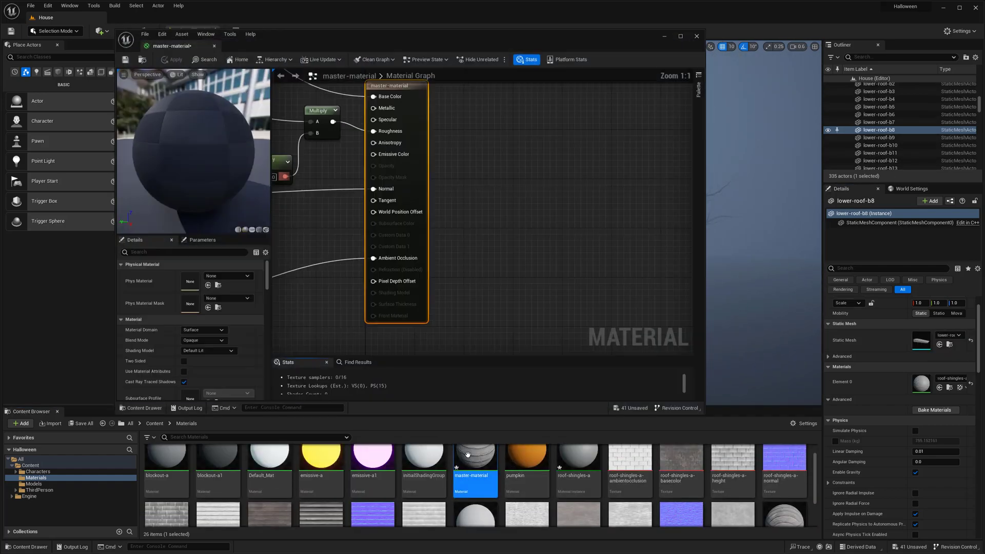
right_click_drag(400, 337, 421, 236)
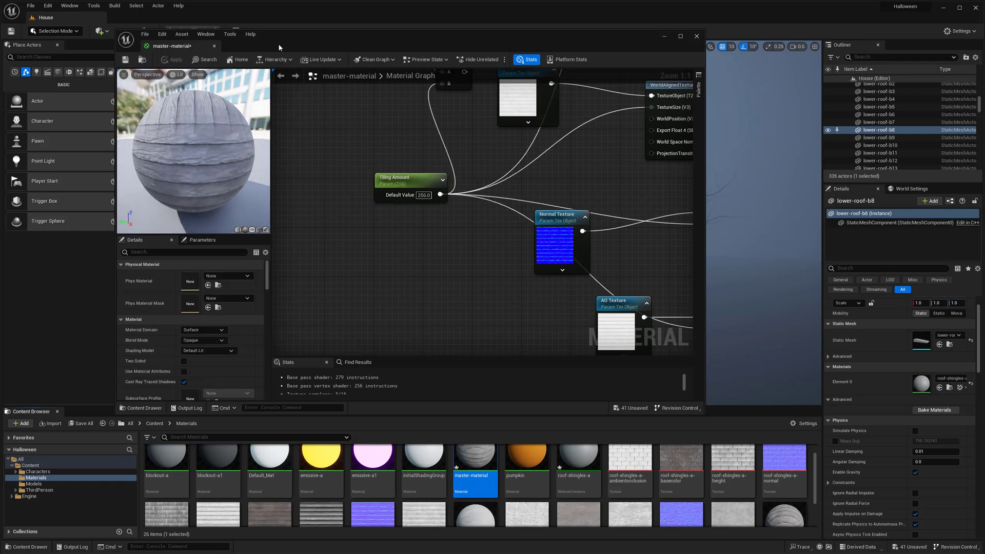
left_click(214, 46)
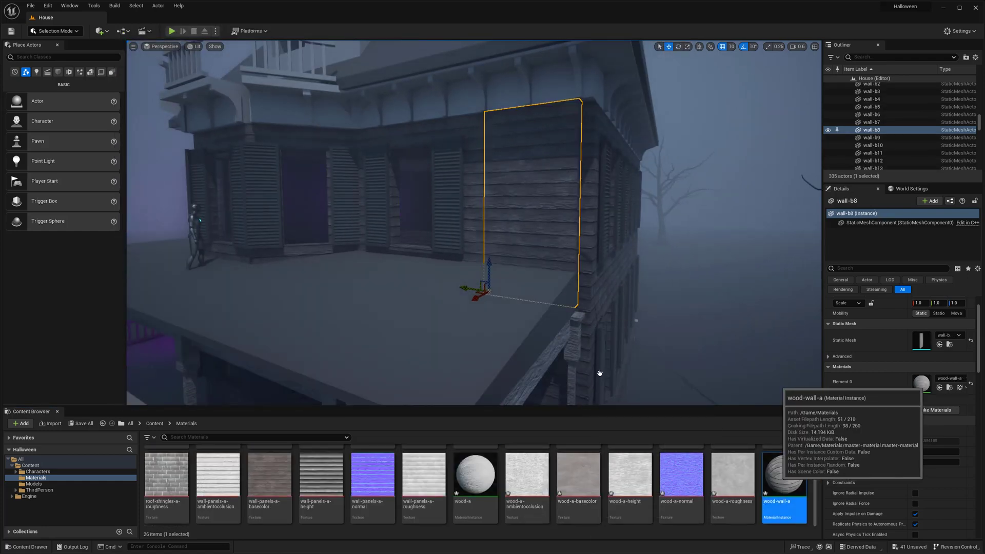
- Set the Tiling Amount to 256 on the wood-wall-a instance and to 512 on the wood-a instance
double_click(784, 475)
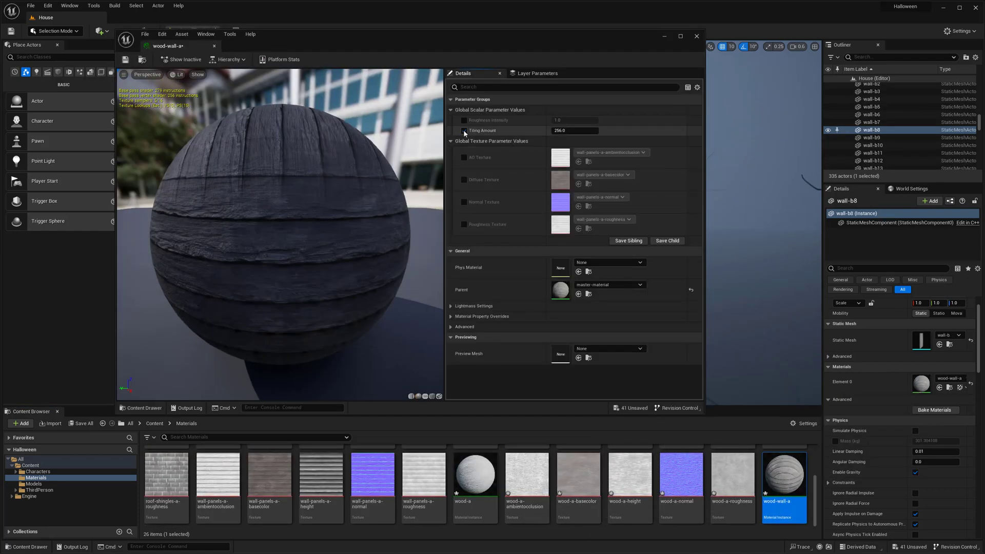
left_click(697, 36)
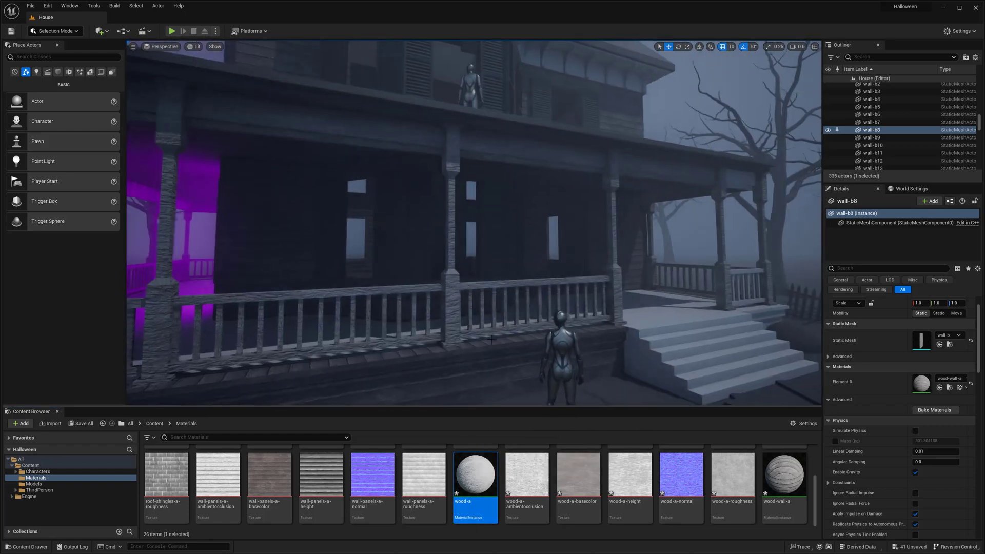
double_click(471, 476)
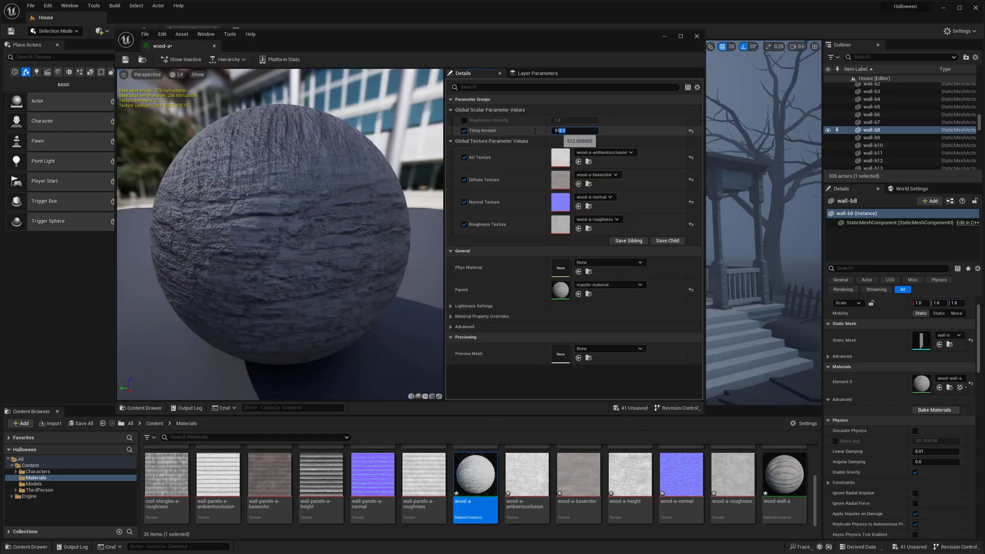
left_click(213, 47)
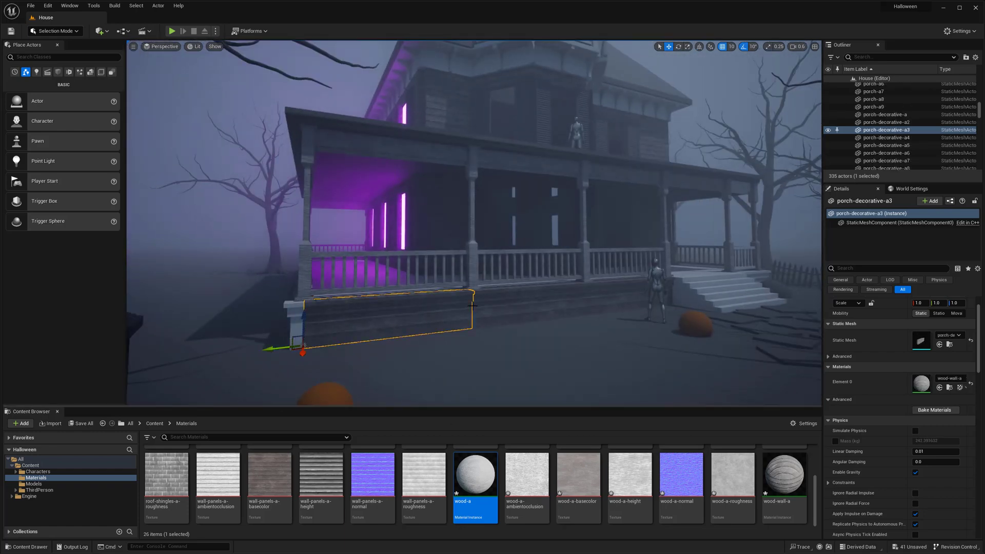
- Assign the wood-a material instance to the untextured porch railing mesh beside the front stairs
right_click_drag(473, 306, 592, 287)
left_click(472, 306)
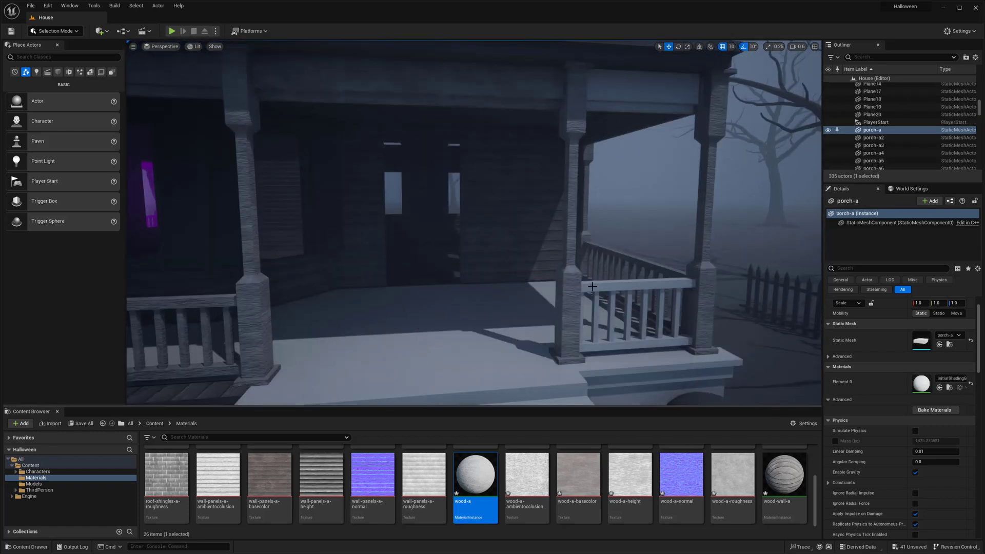
double_click(920, 345)
scroll(479, 470, "up", 2)
scroll(551, 223, "down", 3)
scroll(453, 485, "down", 2)
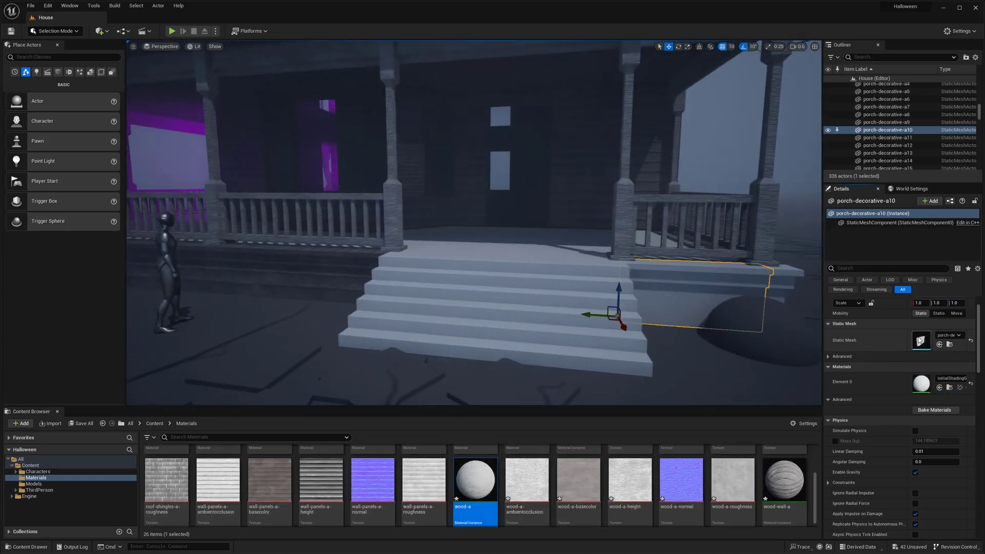
- Assign the wood-wall-a material instance to the porch-decorative base panel and corner meshes beside the stairs
double_click(921, 340)
left_click(795, 468)
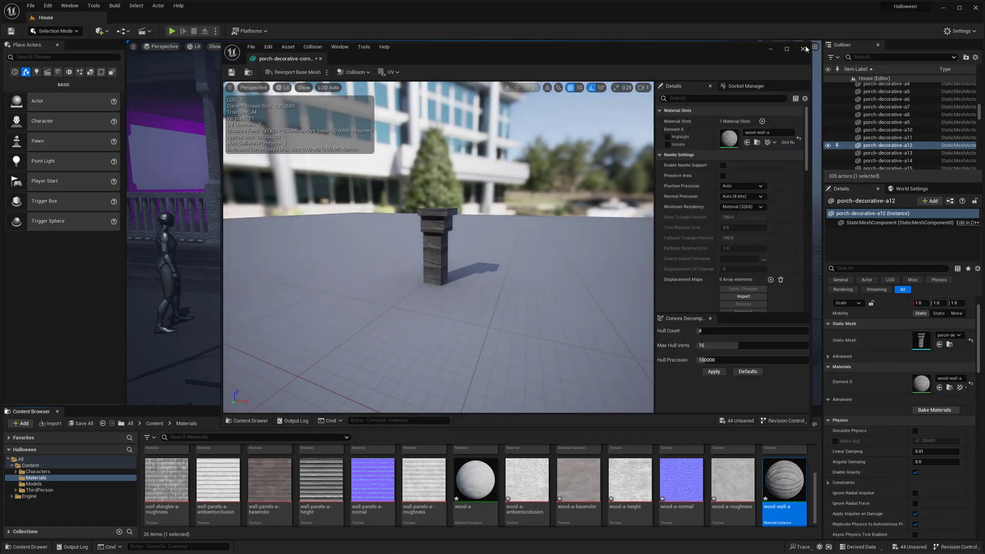
left_click(805, 49)
- Assign the wood-a material instance to the roof trim mesh below the upper balcony
right_click_drag(513, 180, 482, 154)
left_click(478, 112)
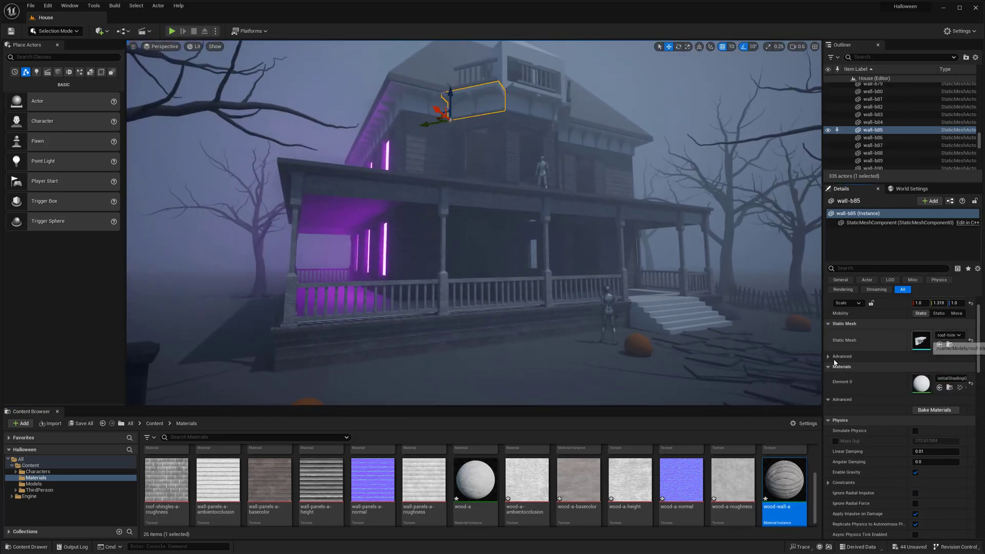
left_click_drag(475, 479, 526, 100)
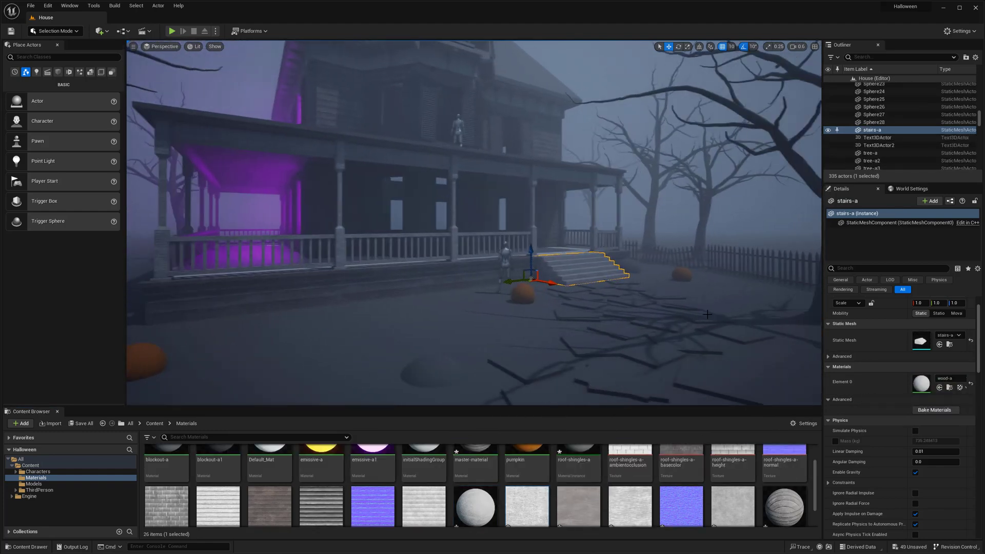
- Assign wood-a to the front stairs mesh and wood-wall-a to the porch floor mesh
right_click_drag(708, 314, 605, 325)
double_click(921, 340)
left_click_drag(476, 507, 723, 163)
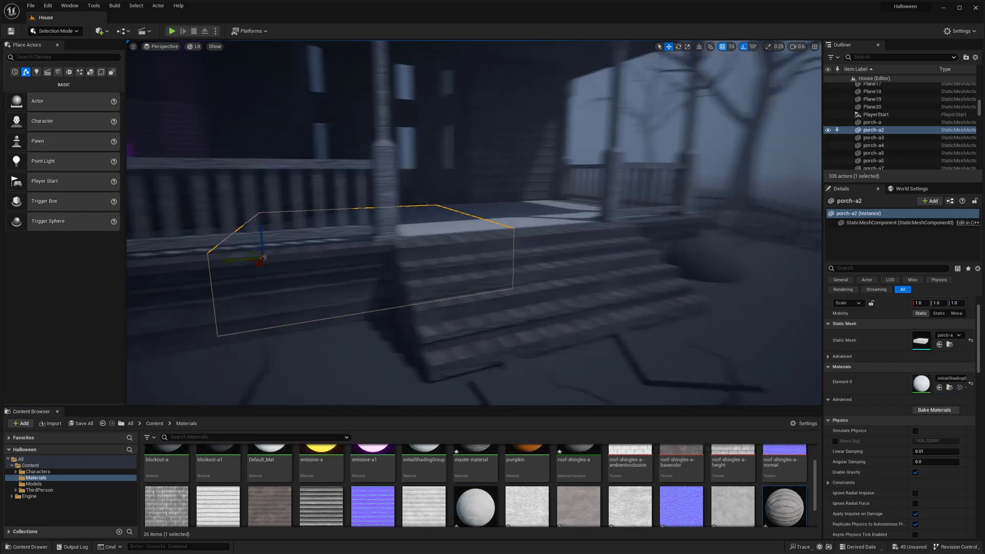
key("f")
key("ctrl+e")
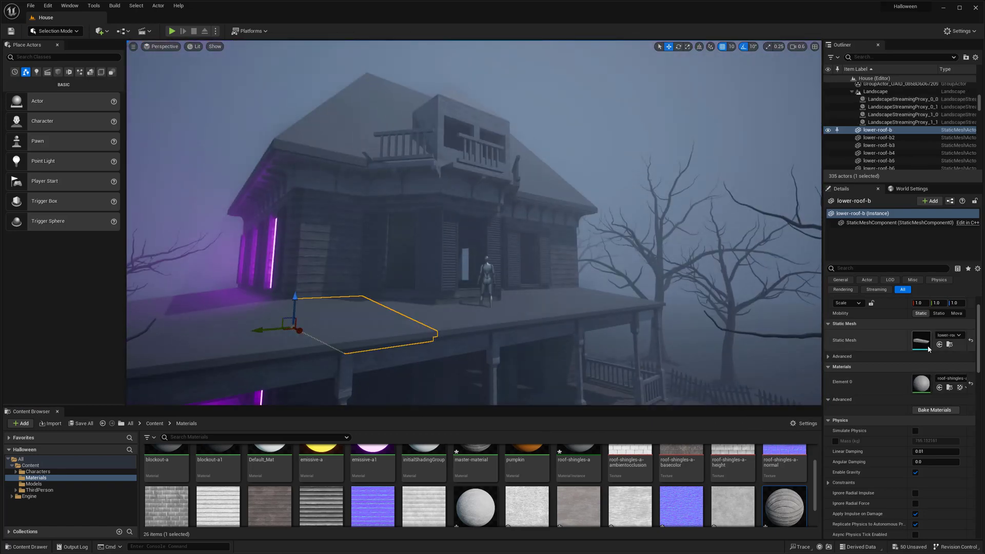
- Increase the Tiling Amount of the roof-shingles-a material instance used on the lower roof
double_click(921, 384)
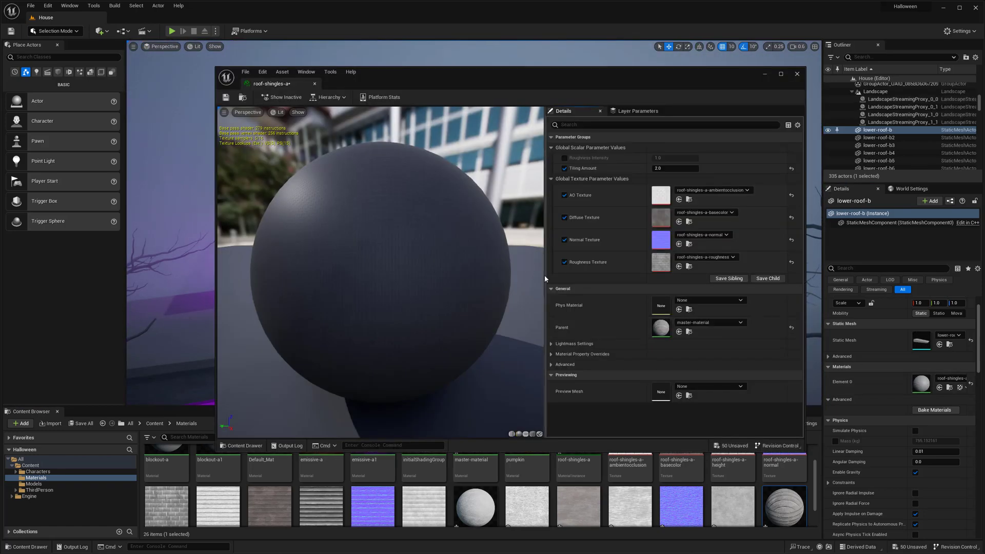
left_click(315, 84)
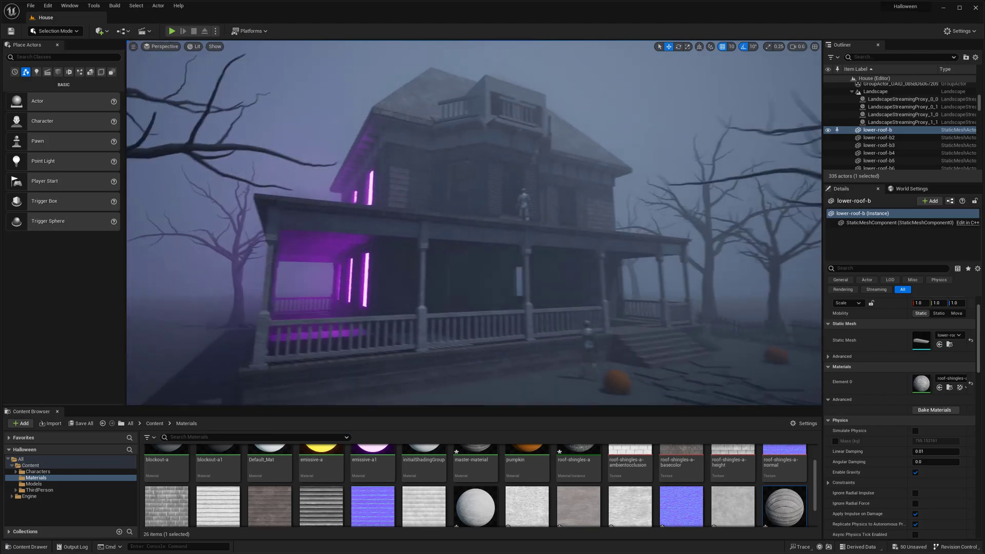
- Assign the wood-a material instance to the window shutter mesh and the fence mesh
right_click_drag(574, 321, 573, 321)
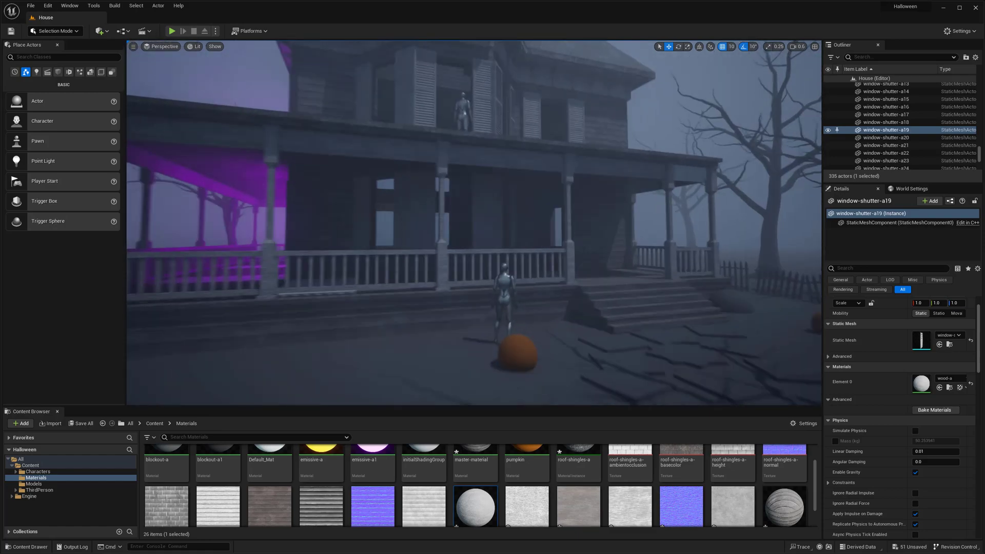
right_click_drag(547, 275, 599, 280)
left_click(616, 334)
double_click(922, 340)
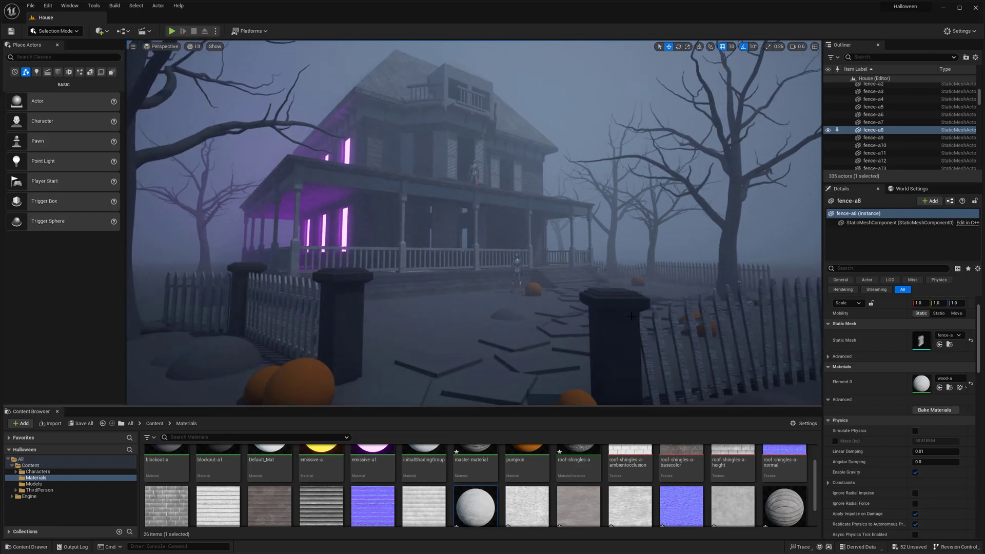
double_click(921, 342)
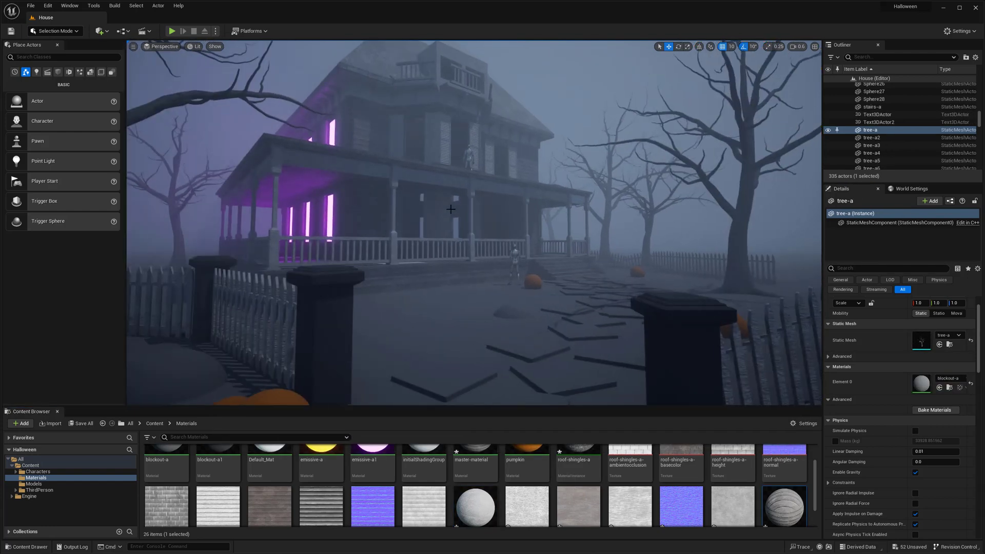
right_click_drag(452, 210, 448, 203)
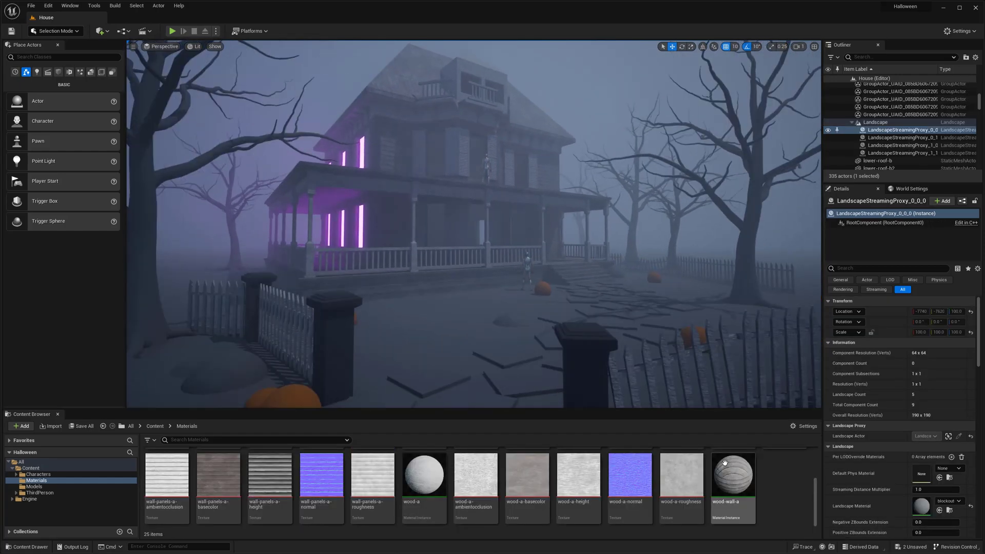
- In the master material, add a vector parameter above the Diffuse Texture nodes and set its default color to white
double_click(726, 465)
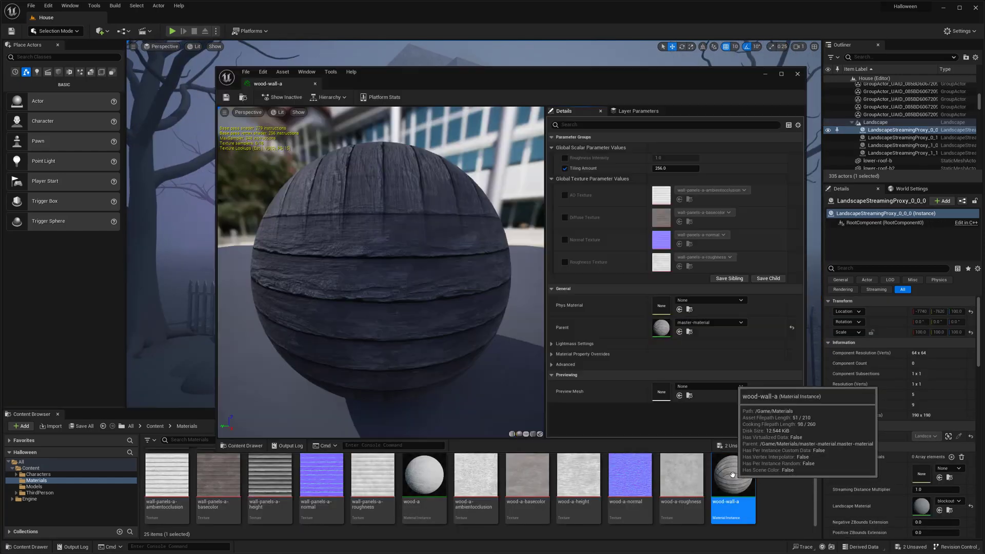
left_click(798, 74)
scroll(600, 490, "up", 3)
double_click(417, 468)
scroll(645, 189, "down", 2)
right_click_drag(644, 189, 742, 319)
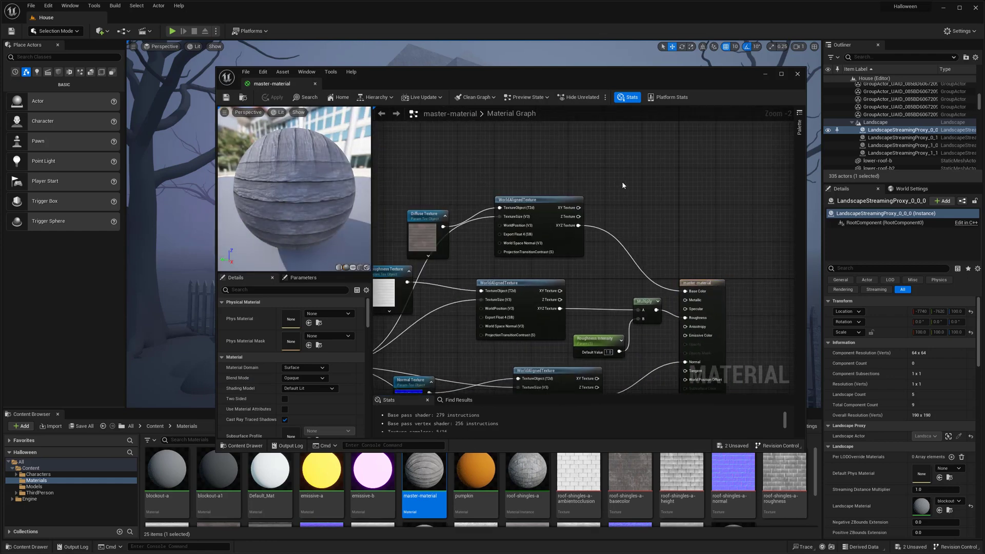
key("v")
left_click(620, 158)
left_click_drag(652, 159, 523, 125)
double_click(504, 160)
left_click_drag(618, 265, 617, 193)
left_click(616, 356)
- Add a HeightLerp node, feed the color parameter into A and the diffuse XYZ Texture into B, and connect Results to Base Color
left_click(622, 164)
right_click(618, 166)
type("height")
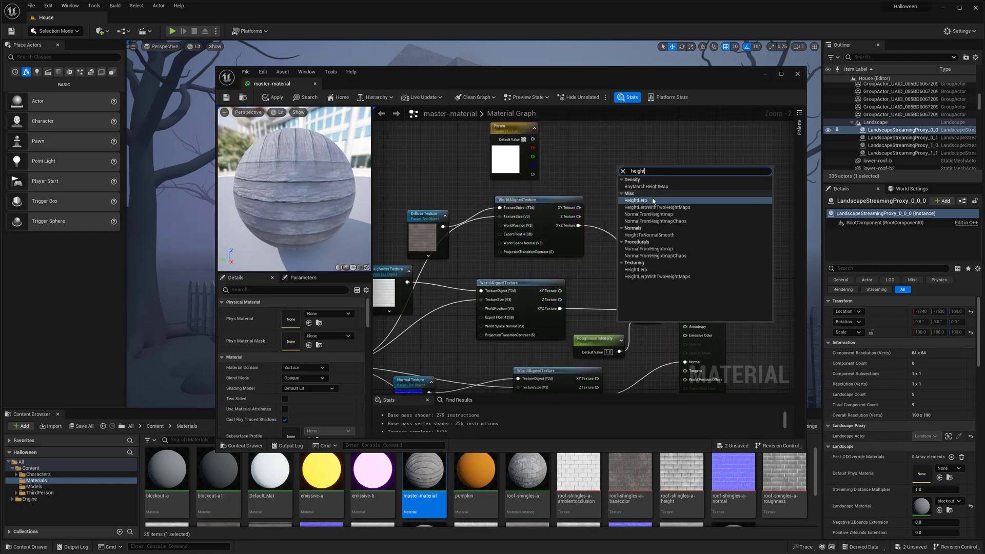
left_click(648, 201)
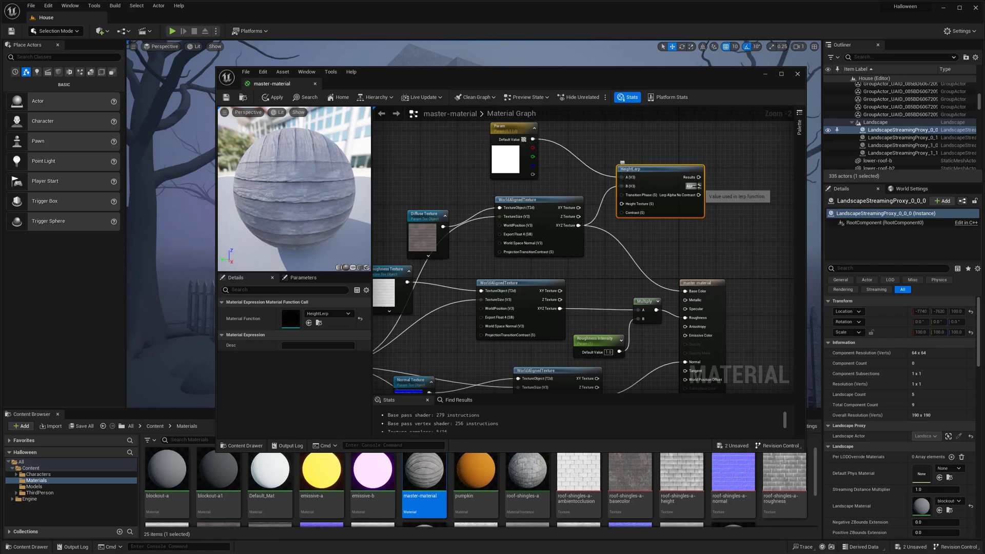
scroll(663, 210, "down", 2)
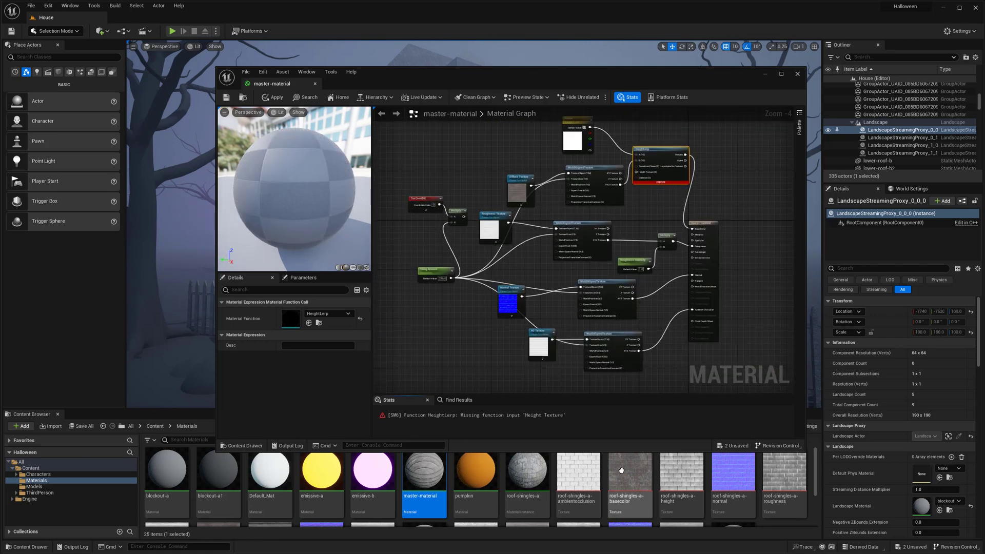
- Add the wall-panels-a-height texture to the master material graph and make it a Texture Object
scroll(375, 502, "down", 2)
left_click_drag(270, 485, 515, 219)
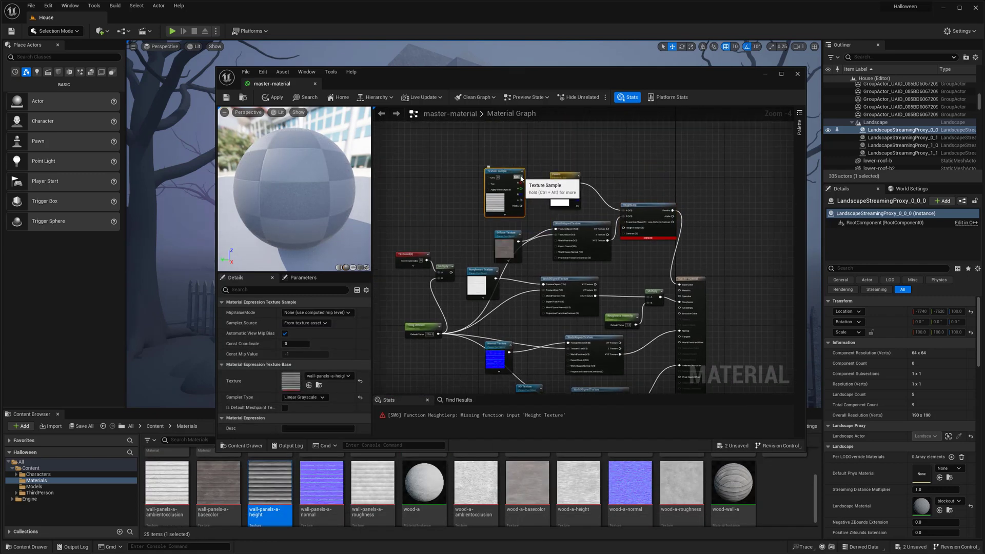
scroll(525, 183, "up", 3)
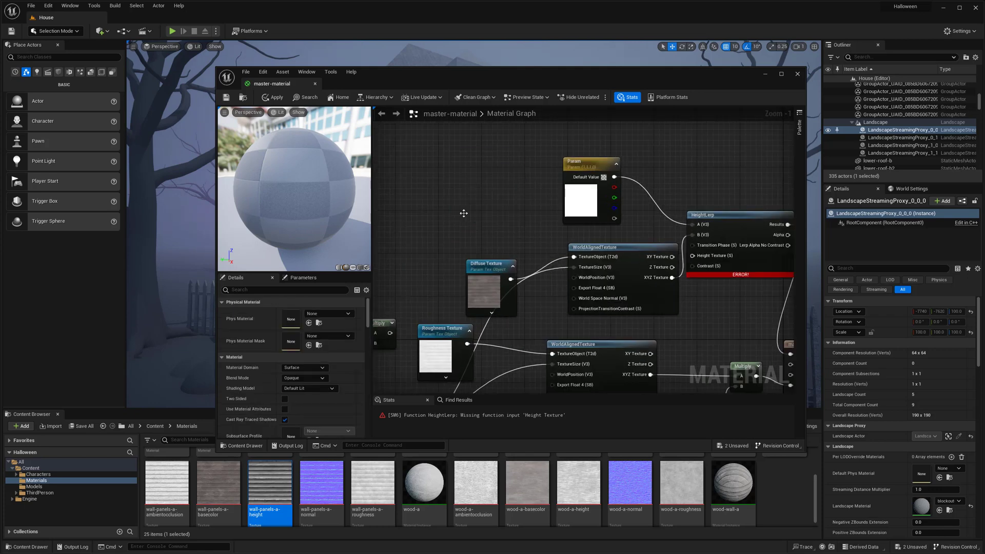
right_click(269, 493)
left_click_drag(259, 488, 482, 184)
left_click(457, 286)
type("height lerp")
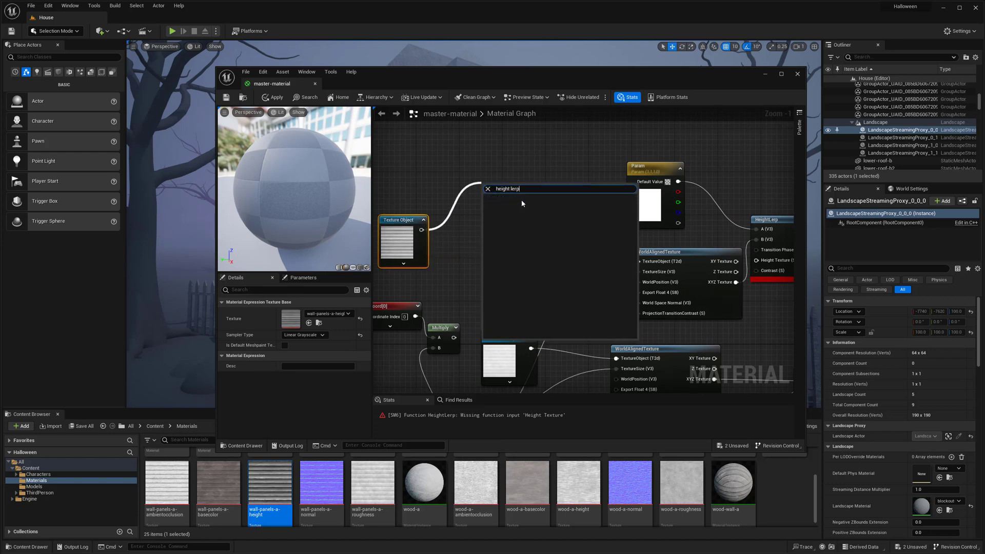
left_click(475, 180)
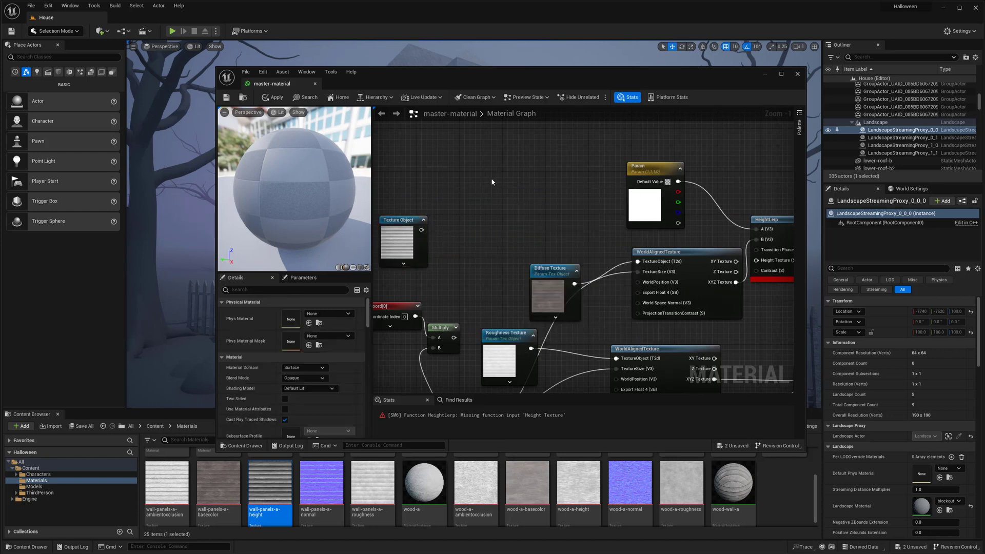
right_click(484, 188)
type("height")
left_click(503, 225)
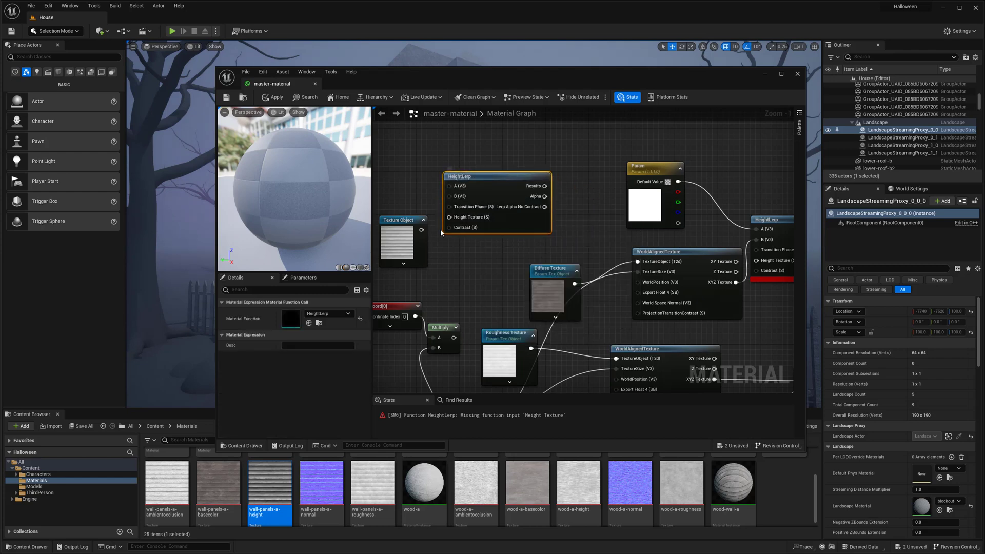
scroll(470, 191, "down", 1)
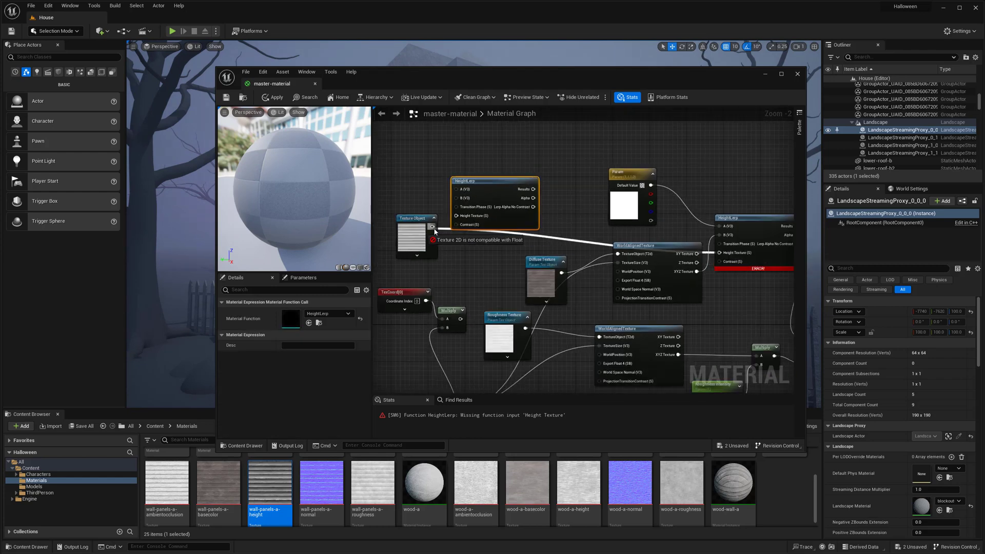
key("Delete")
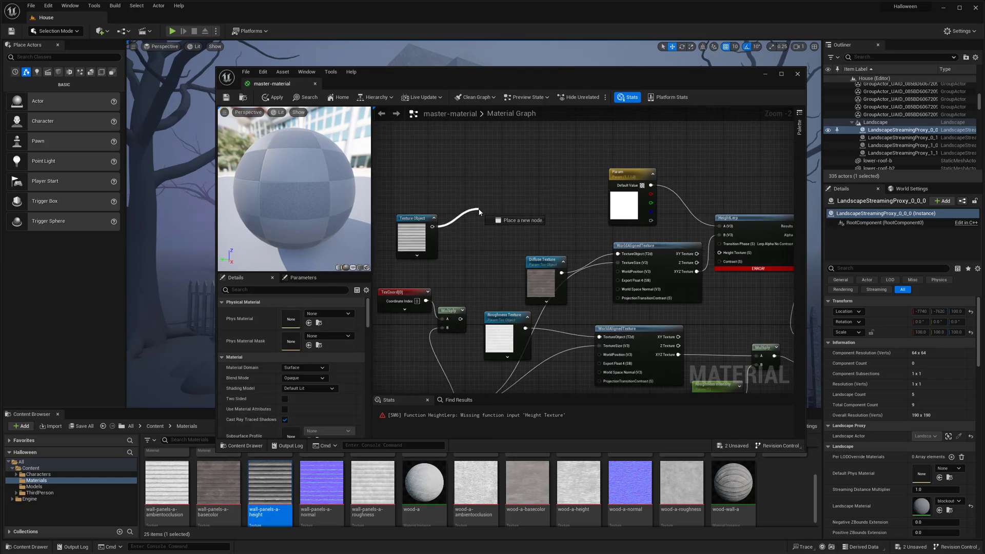
- Add a WorldAlignedTexture node fed by the height Texture Object and connect its XYZ Texture to HeightLerp's Height Texture
type("world")
left_click_drag(479, 207, 491, 181)
left_click(508, 243)
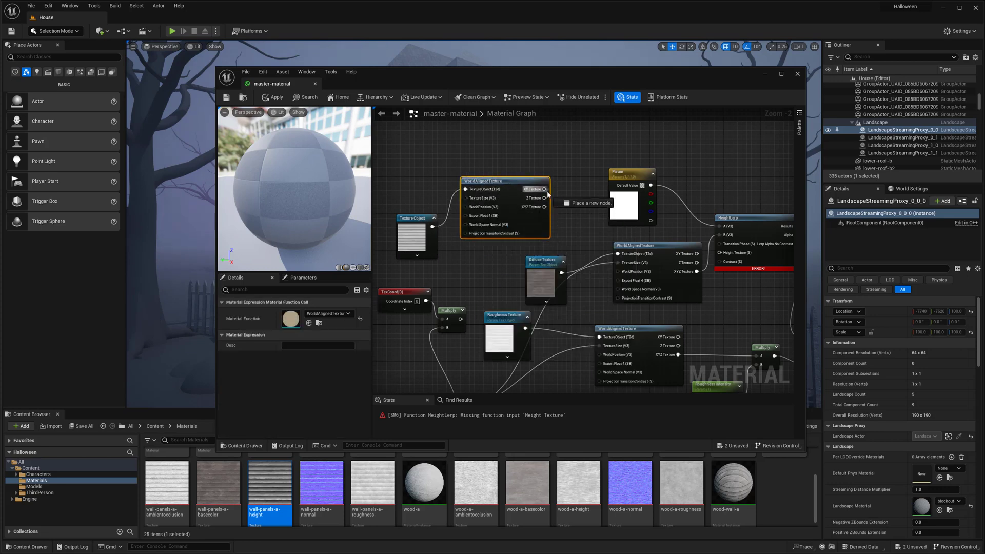
left_click_drag(719, 256, 720, 254)
- Connect Tiling Amount to the TextureSize of the height texture's WorldAlignedTexture node and spread out the surrounding nodes
right_click_drag(534, 268, 596, 226)
left_click_drag(528, 156, 504, 369)
left_click_drag(478, 193, 463, 166)
right_click_drag(739, 163, 499, 163)
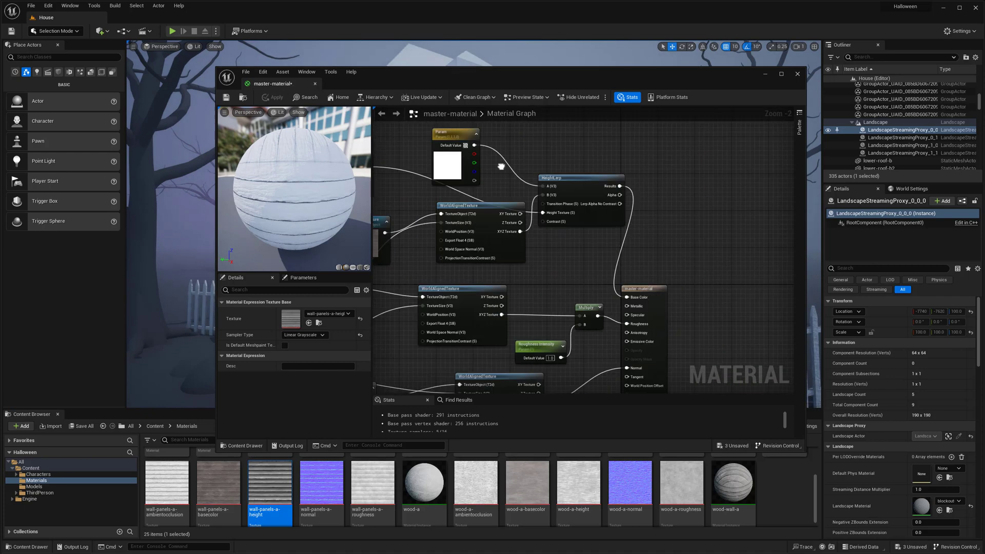
left_click_drag(655, 288, 700, 287)
right_click_drag(411, 123, 550, 158)
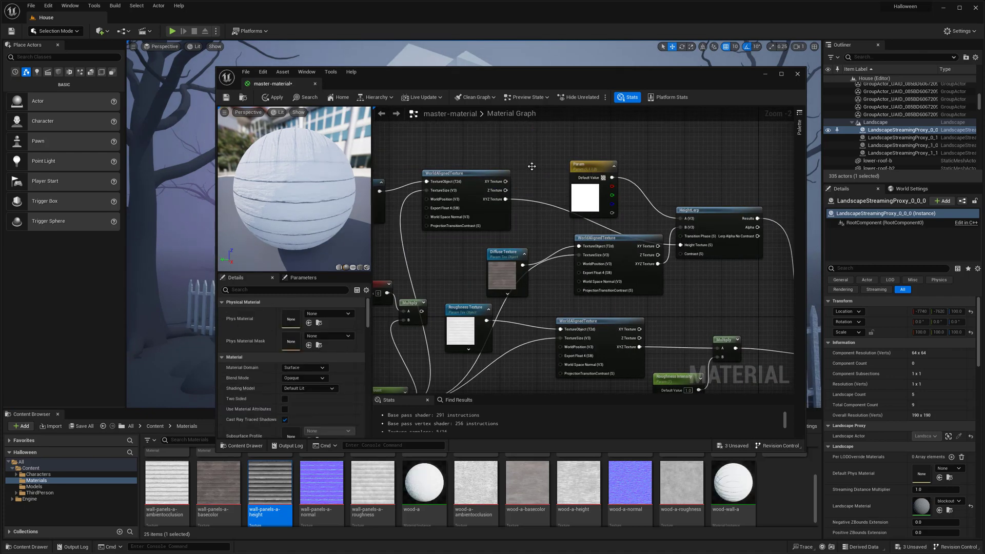
- Add a Vertex Color node above the color parameter and connect its red channel to HeightLerp's Transition Phase
right_click(525, 154)
type("vert")
left_click(539, 174)
left_click_drag(539, 173, 538, 148)
left_click_drag(691, 238, 688, 238)
right_click_drag(697, 191, 679, 216)
- Add a Constant node below the diffuse WorldAlignedTexture node and set its value to 1
key("1")
left_click(665, 315)
key("Delete")
key("1")
left_click(664, 321)
left_click(686, 336)
type("1")
left_click(669, 351)
- Connect the Constant node to HeightLerp's Contrast input and reposition the nodes around it
left_click_drag(667, 329, 629, 337)
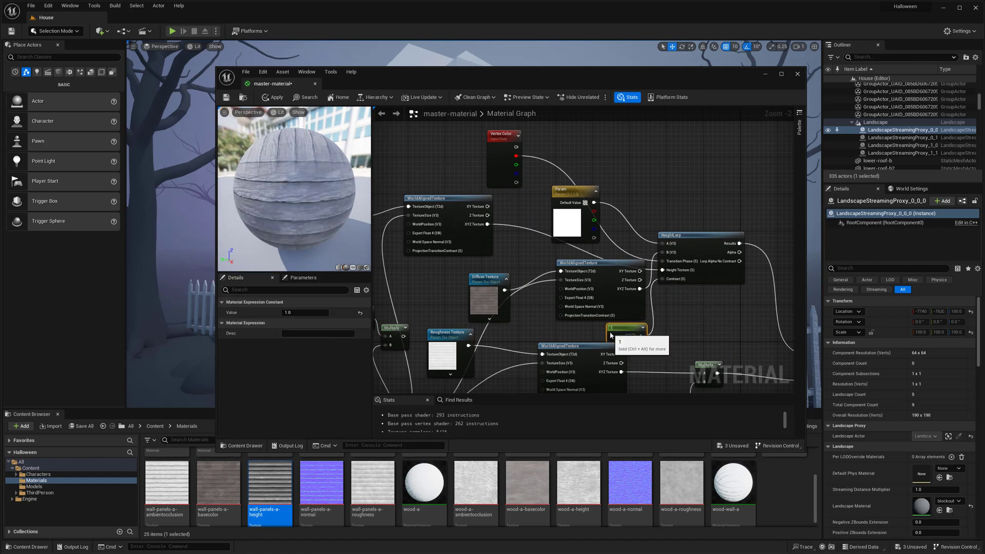
left_click(672, 310)
left_click_drag(690, 235, 704, 240)
left_click(693, 313)
right_click_drag(693, 313, 688, 265)
left_click_drag(599, 215, 593, 207)
left_click(629, 152)
scroll(629, 152, "down", 2)
right_click_drag(629, 152, 610, 174)
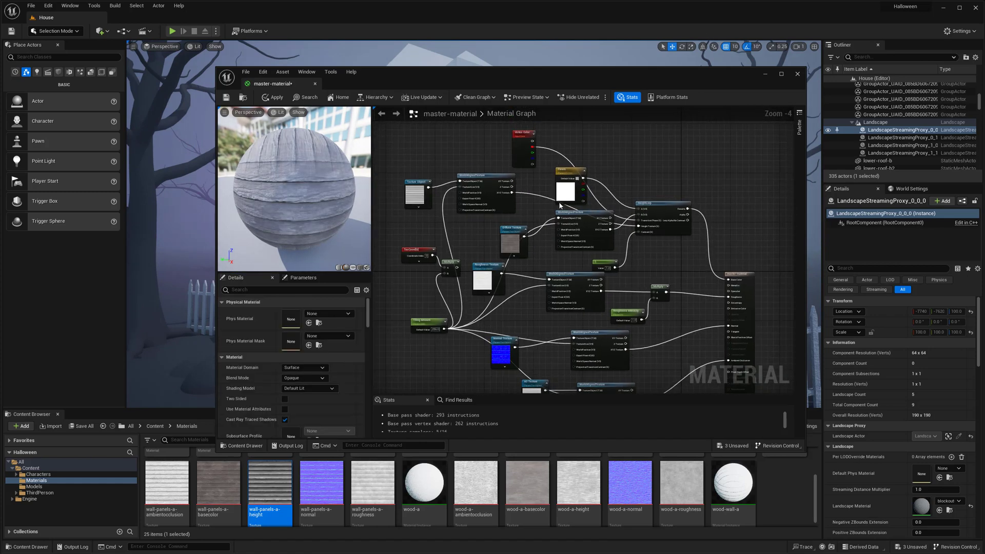
- Tidy the texture nodes and delete the unused TexCoord and Multiply nodes beside them
left_click(486, 182)
left_click(526, 159)
scroll(526, 159, "up", 2)
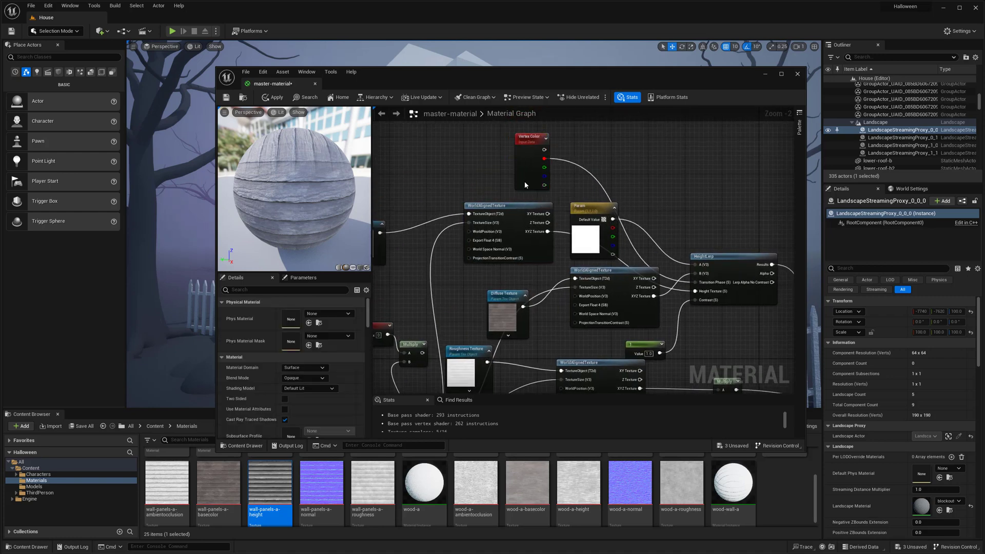
left_click_drag(526, 183, 530, 182)
left_click(515, 277)
right_click_drag(506, 308, 564, 212)
left_click_drag(559, 223, 563, 200)
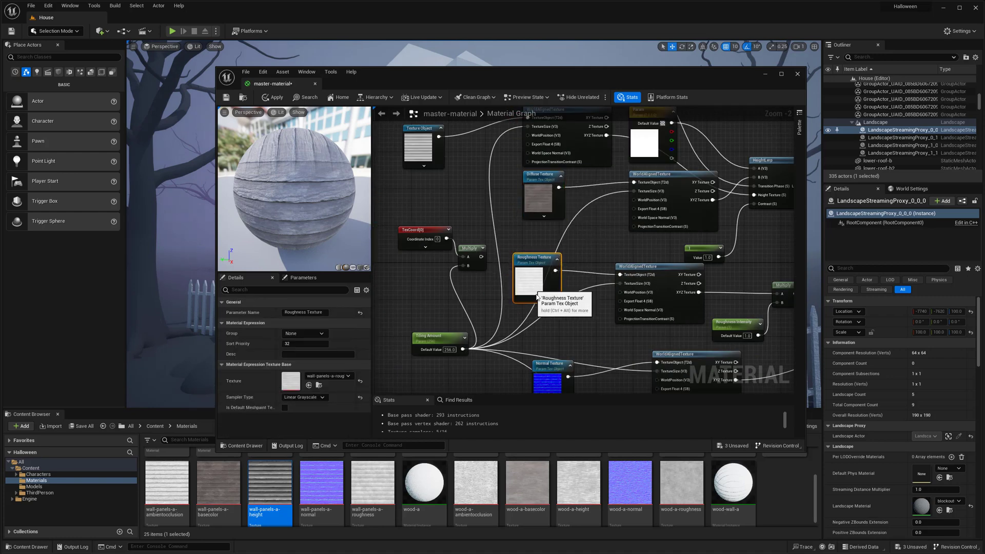
key("Delete")
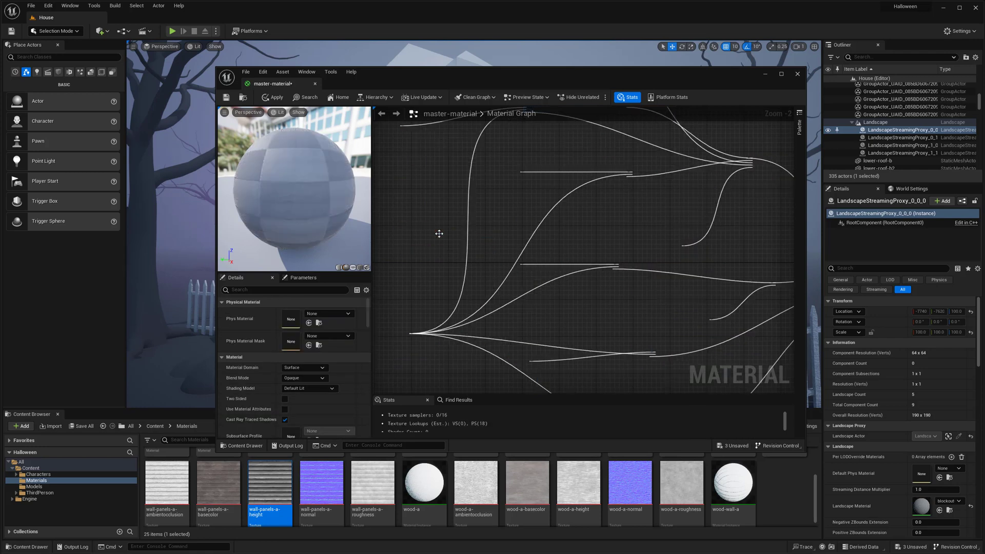
- Apply the master material changes to the scene and close the material editor
right_click_drag(501, 199, 441, 300)
right_click_drag(623, 226, 579, 217)
left_click(686, 255)
left_click(605, 184)
right_click_drag(606, 185, 562, 194)
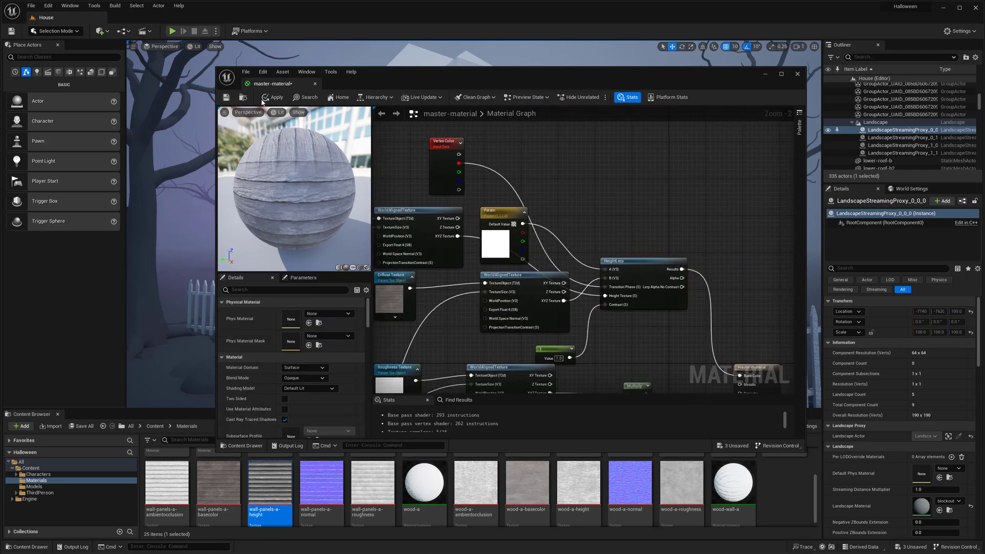
left_click(315, 85)
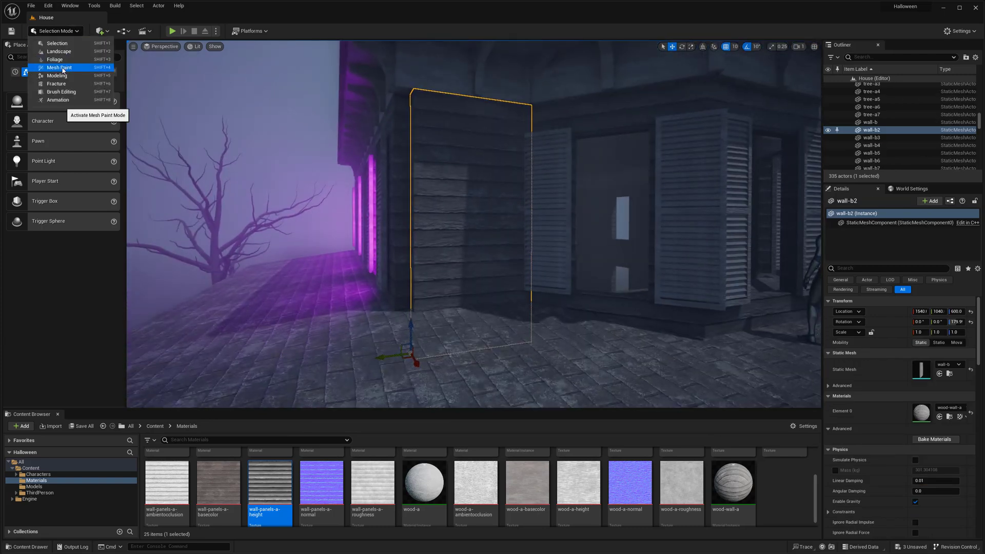
- Switch to Mesh Paint mode and paint the red vertex color channel across the wall-b2 panel
left_click(63, 68)
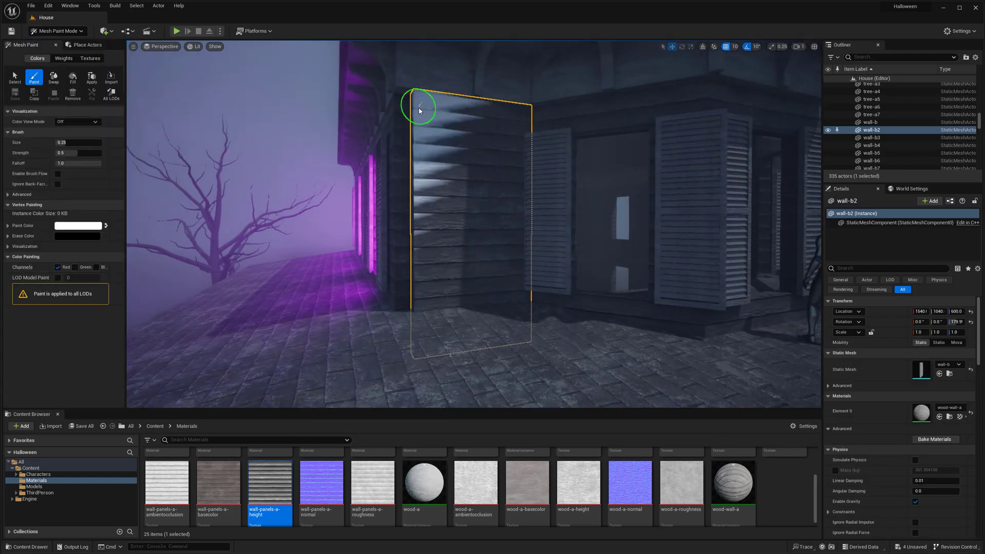
left_click_drag(419, 116, 530, 129)
scroll(502, 272, "down", 3)
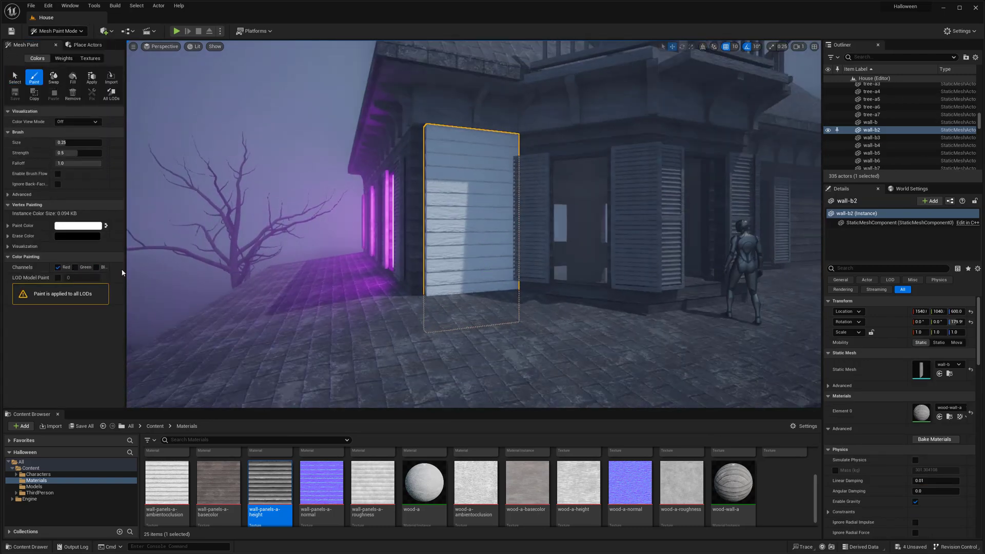
right_click_drag(501, 257, 240, 194)
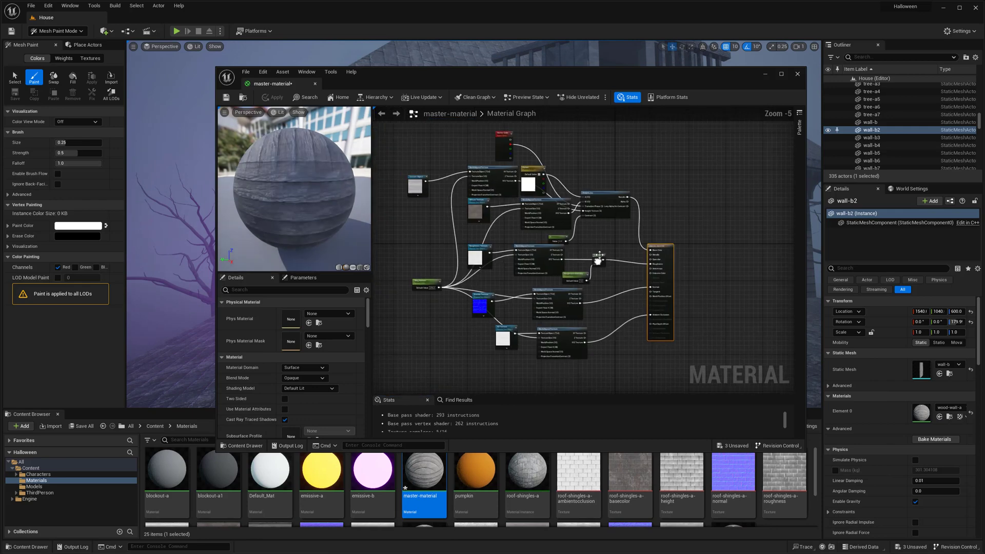
- In the master material, swap the A and B inputs of the HeightLerp node, apply, and close the editor
scroll(544, 140, "up", 3)
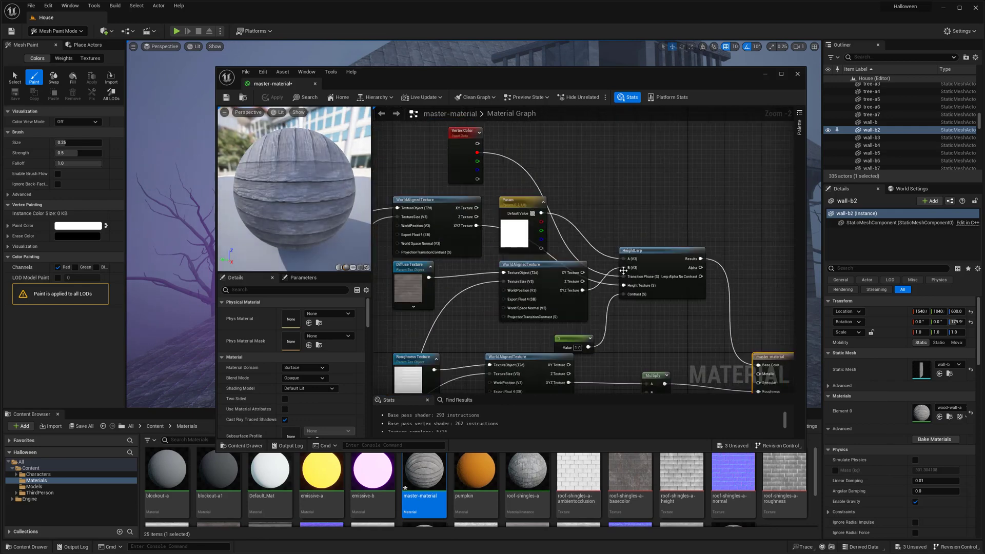
scroll(624, 268, "up", 1)
right_click_drag(624, 267, 700, 256)
left_click_drag(606, 194, 701, 256)
left_click_drag(700, 246, 658, 283)
left_click(315, 84)
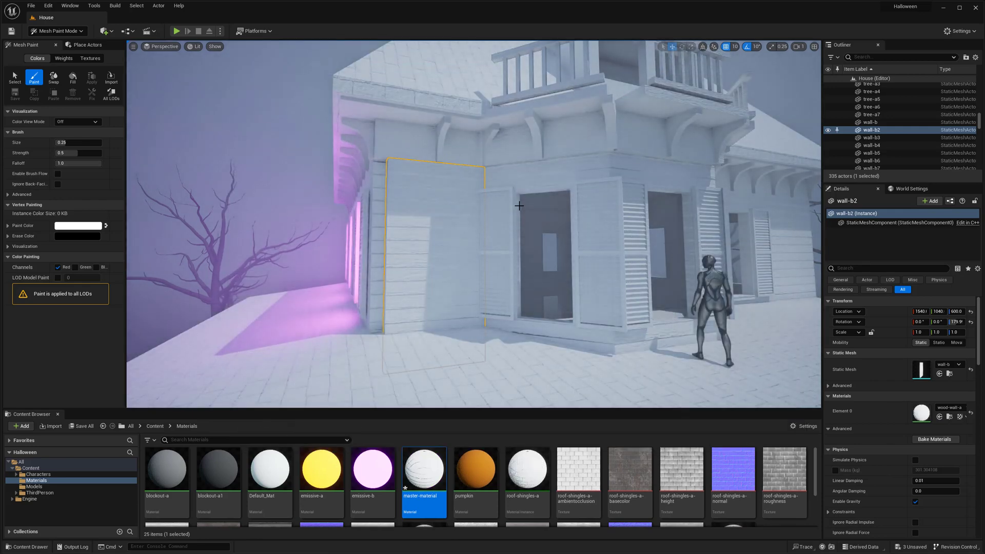
- Paint the upper corner wall with a 0.538 brush and add wall-b4 to the painted selection
key("s")
right_click_drag(528, 226, 531, 252)
key("w")
mouse_move(421, 178)
right_mouse_down()
mouse_move(421, 157)
mouse_move(426, 164)
right_mouse_up()
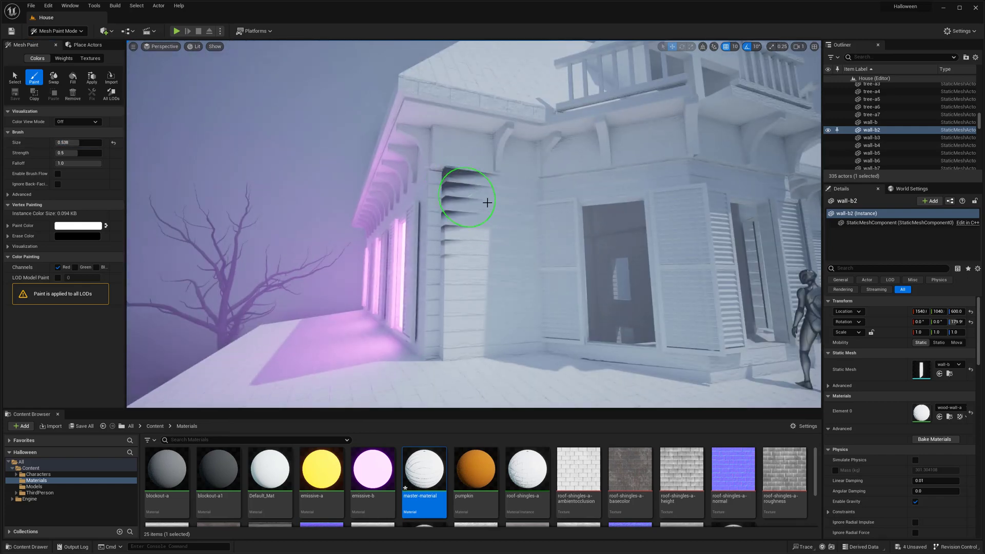
left_click(464, 341, "ctrl")
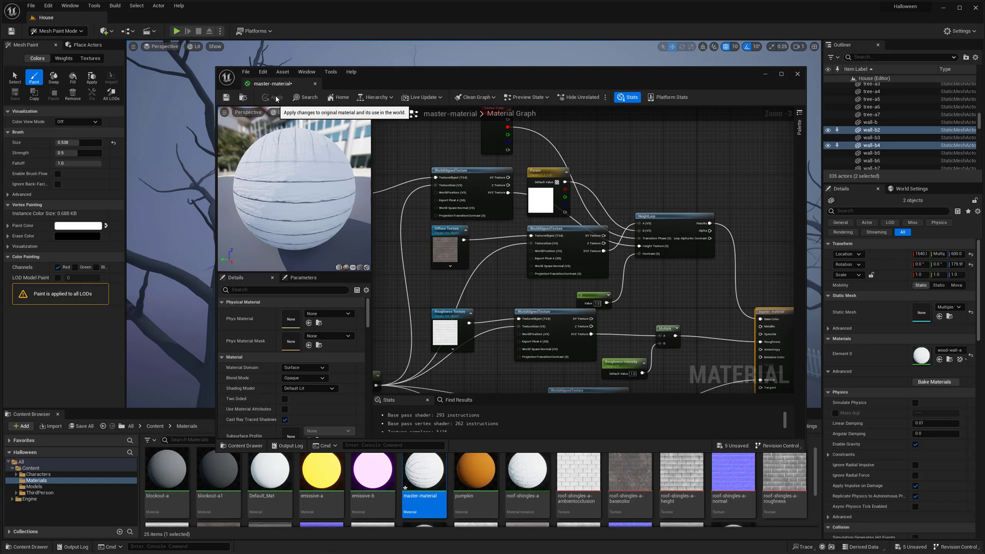
- Swap HeightLerp's A and B inputs back and apply the master material
right_click_drag(670, 278, 645, 294)
left_click_drag(639, 250, 639, 249)
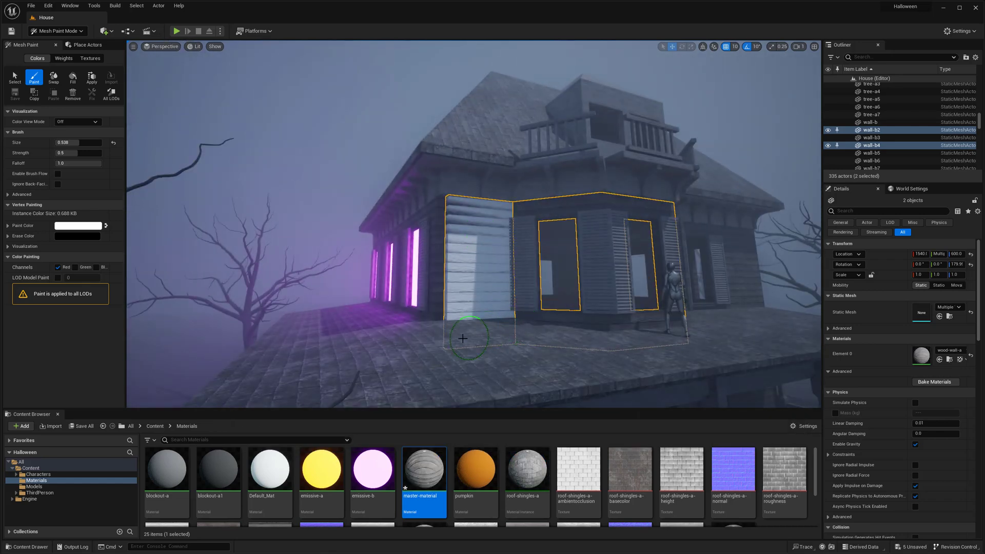
- Paint vertex colors over the bay wall around the upper-floor shuttered windows
left_click_drag(451, 340, 484, 234)
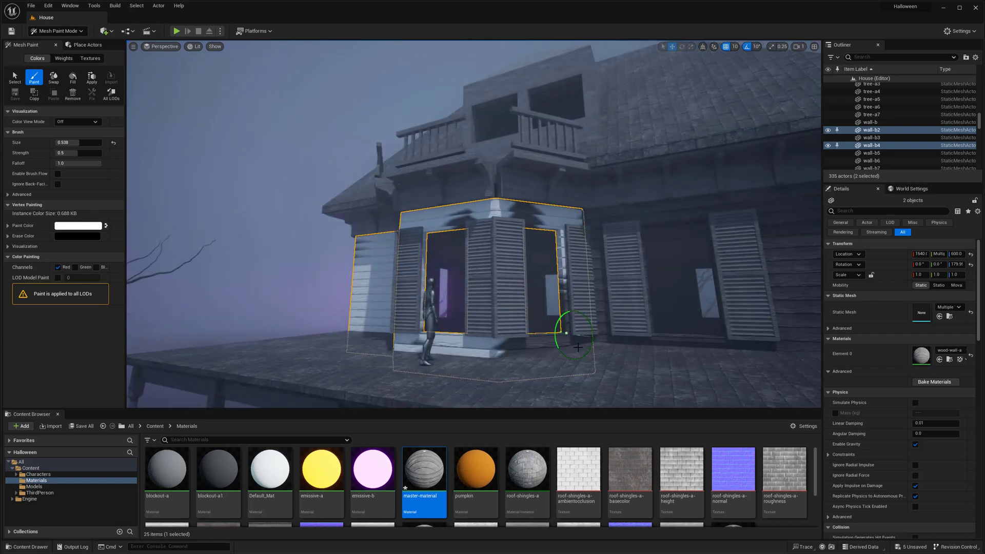
mouse_move(514, 360)
right_mouse_down()
mouse_move(510, 290)
mouse_move(492, 267)
right_mouse_up()
- Return to Selection mode and add the remaining wall pieces on all sides and floors of the house to the selection
left_click(57, 32)
left_click(55, 43)
right_click_drag(390, 195, 400, 193)
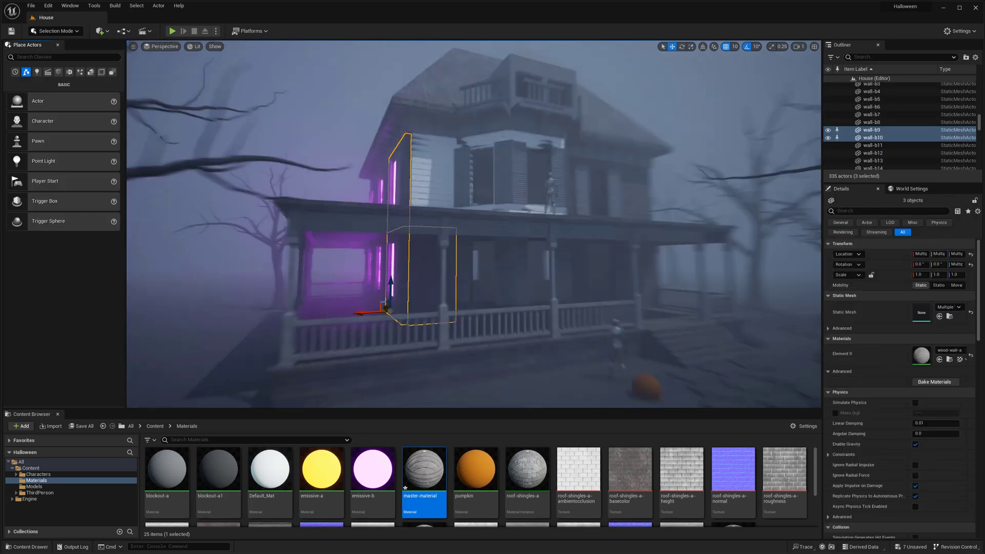
left_click(584, 184, "ctrl")
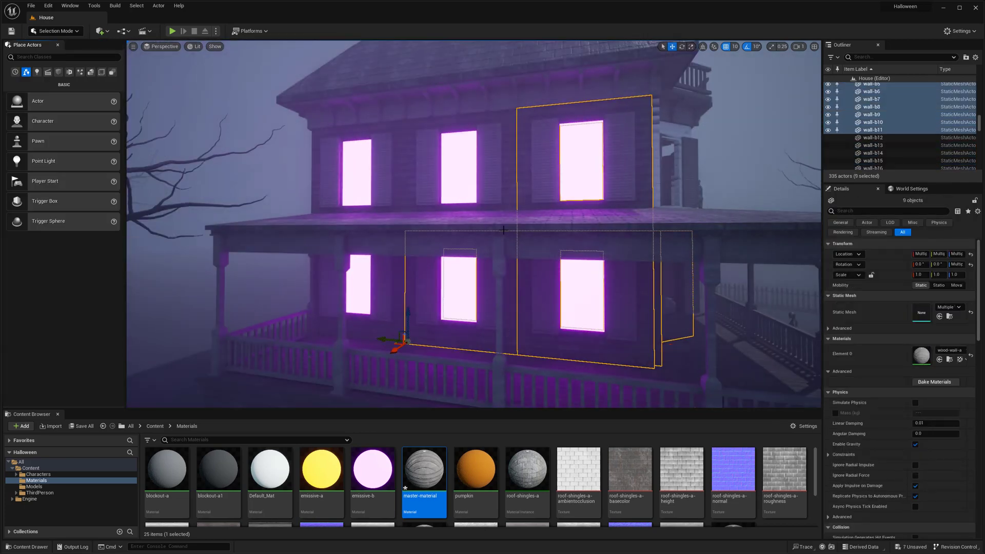
left_click(398, 199, "ctrl")
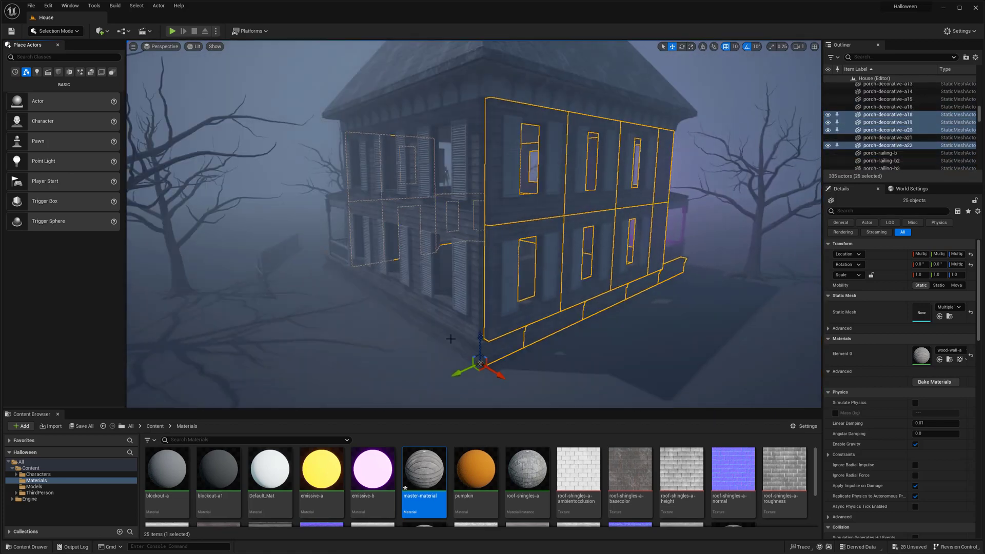
left_click(441, 200, "ctrl")
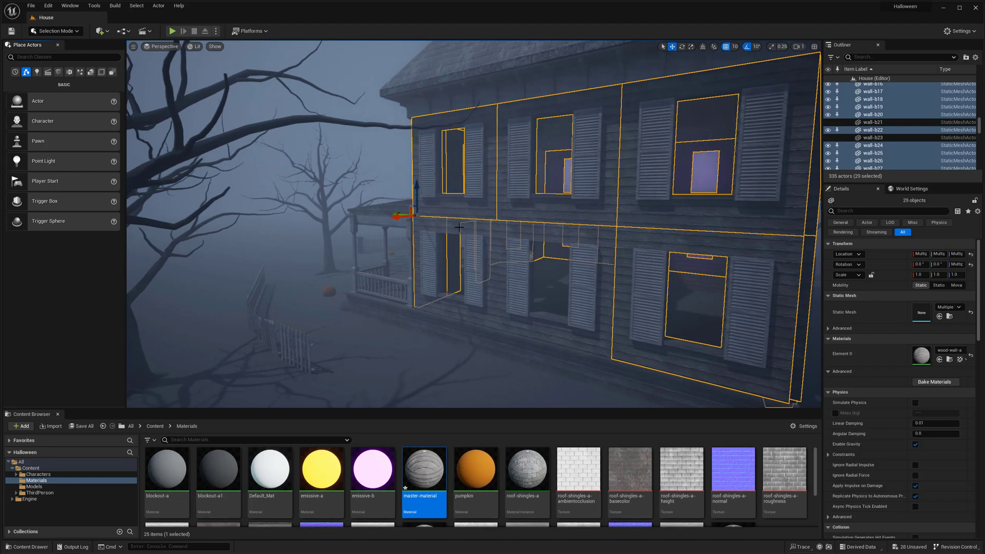
left_click(460, 227, "ctrl")
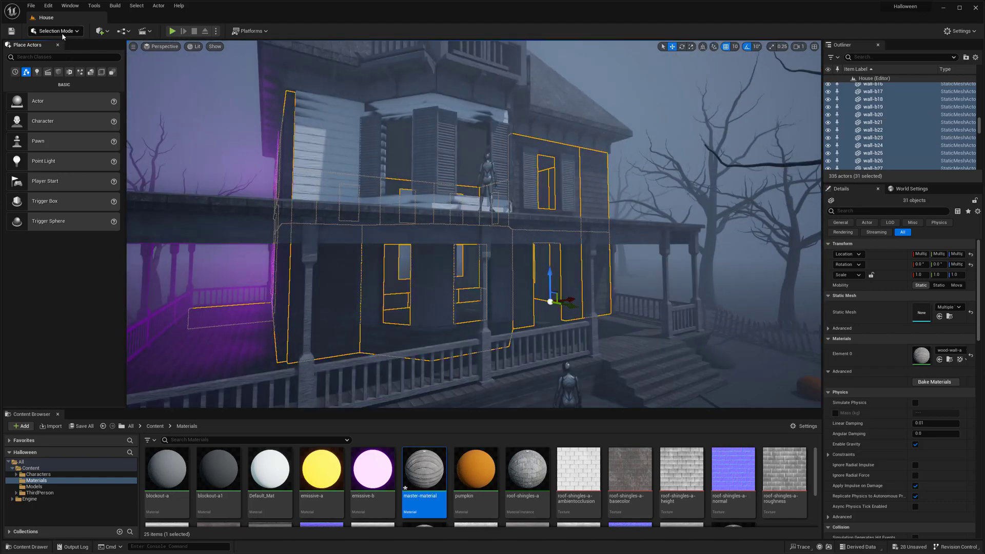
- Switch back to Mesh Paint mode and paint vertex colors over the selected walls at the front corner
left_click(62, 35)
left_click(58, 72)
left_click(34, 77)
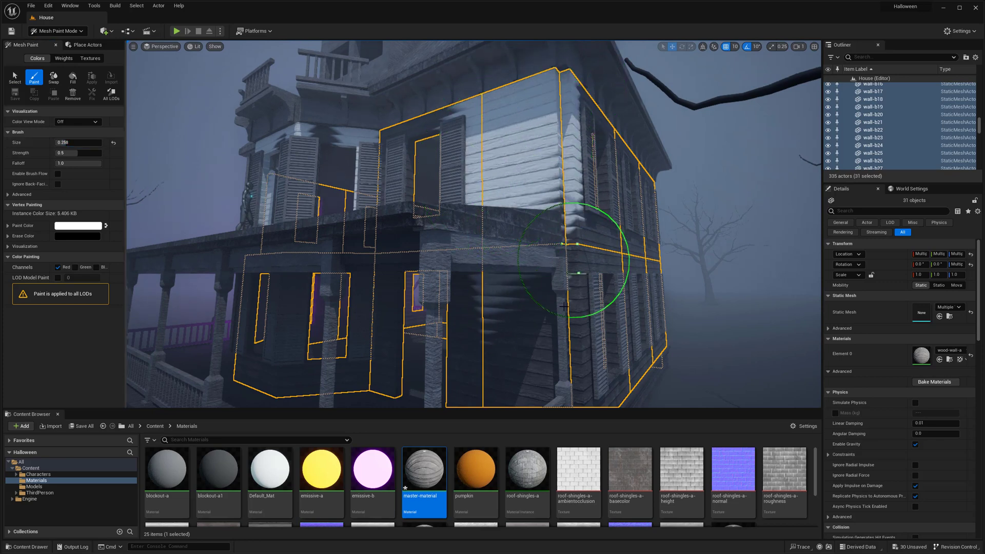
mouse_move(590, 249)
right_mouse_down()
mouse_move(564, 310)
mouse_move(527, 260)
mouse_move(457, 207)
right_mouse_up()
left_click_drag(457, 207, 416, 221)
- Paint vertex colors over the remaining selected walls, including both floors of the side with purple-lit windows
left_click_drag(308, 244, 379, 160)
right_click_drag(378, 161, 350, 240)
left_click_drag(313, 239, 352, 197)
right_click_drag(352, 196, 489, 227)
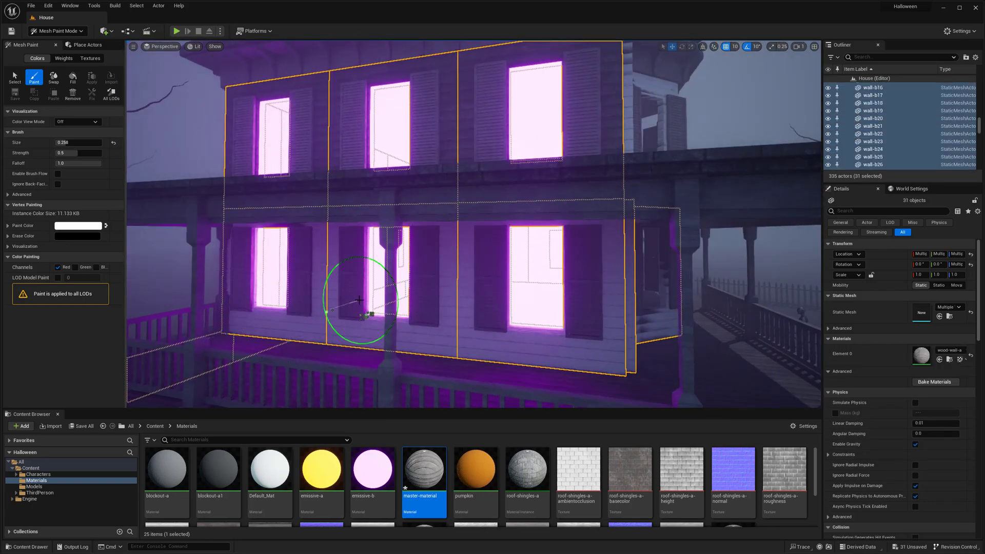
mouse_move(366, 314)
right_mouse_down()
mouse_move(424, 238)
mouse_move(533, 203)
right_mouse_up()
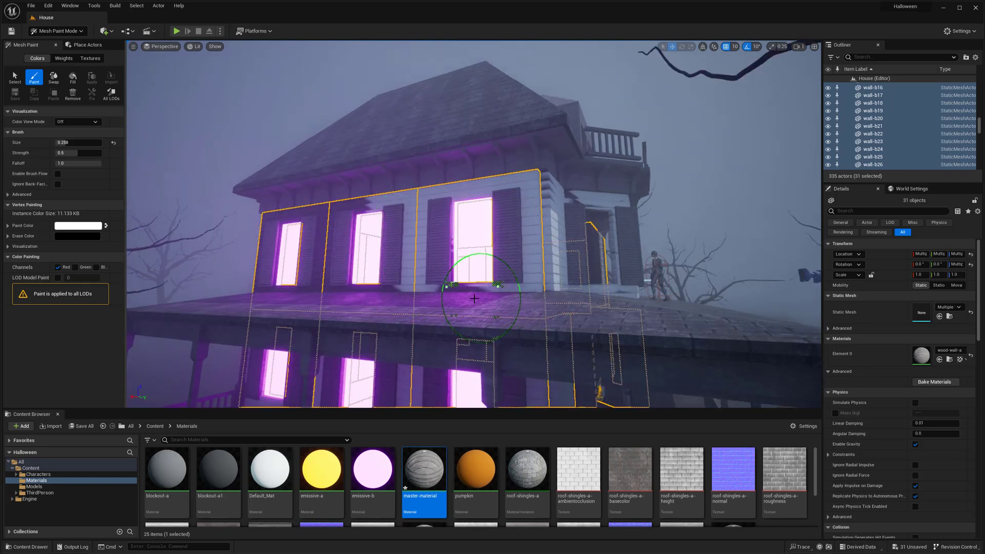
mouse_move(376, 225)
right_mouse_down()
mouse_move(505, 128)
mouse_move(447, 199)
right_mouse_up()
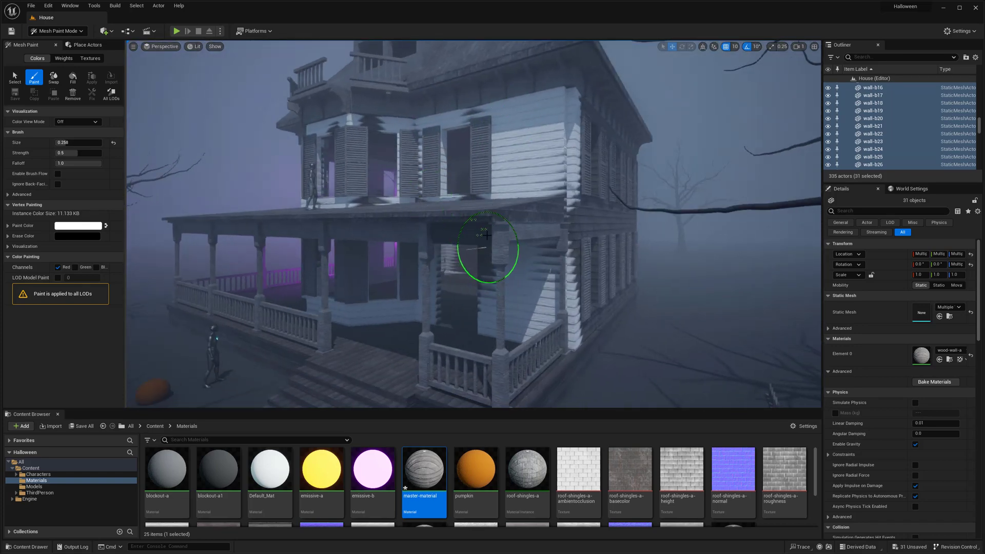
- Paint vertex colors over the two-story side wall with six shuttered windows and the adjacent shuttered wall down to its base
mouse_move(486, 232)
right_mouse_down()
mouse_move(495, 231)
mouse_move(415, 210)
right_mouse_up()
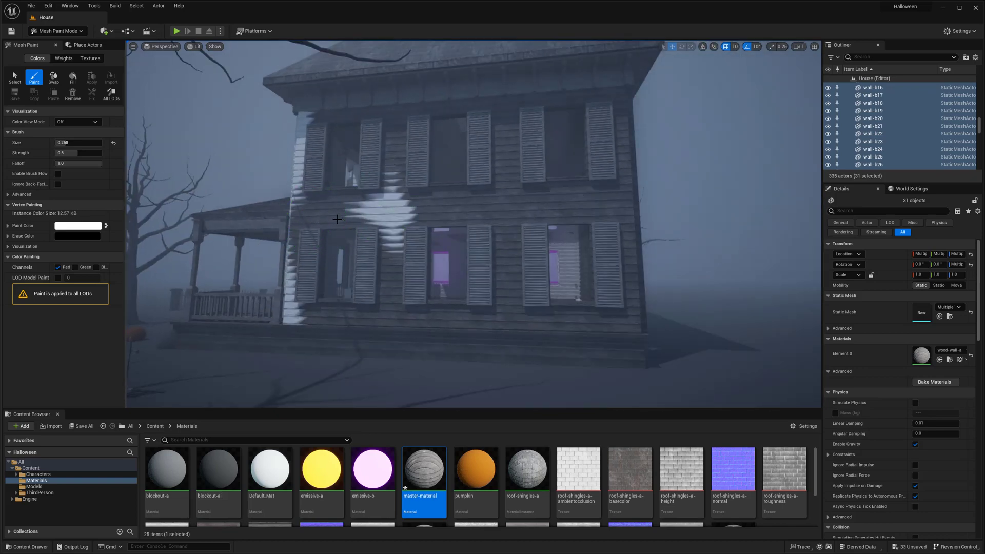
left_click_drag(597, 92, 527, 214)
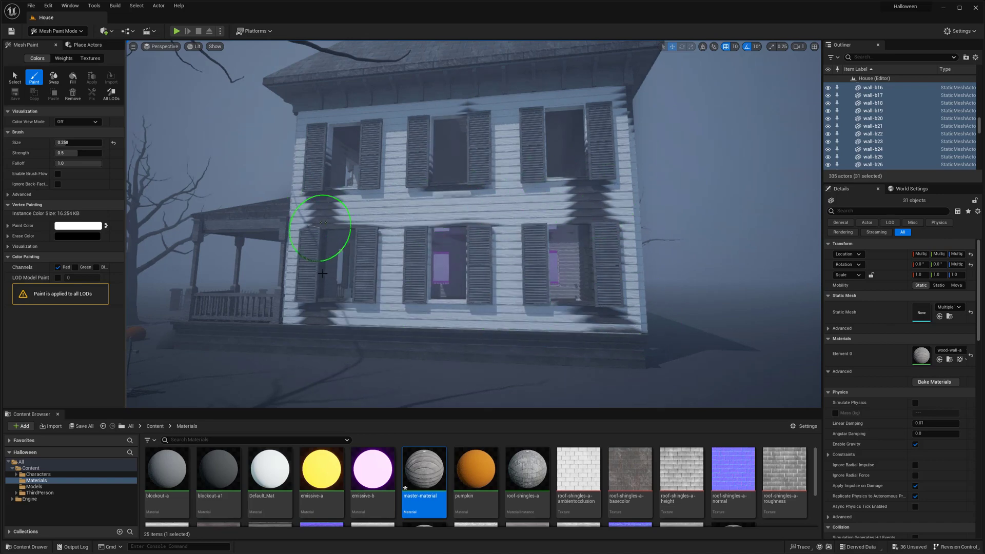
right_click_drag(643, 116, 326, 106)
left_click_drag(585, 82, 572, 196)
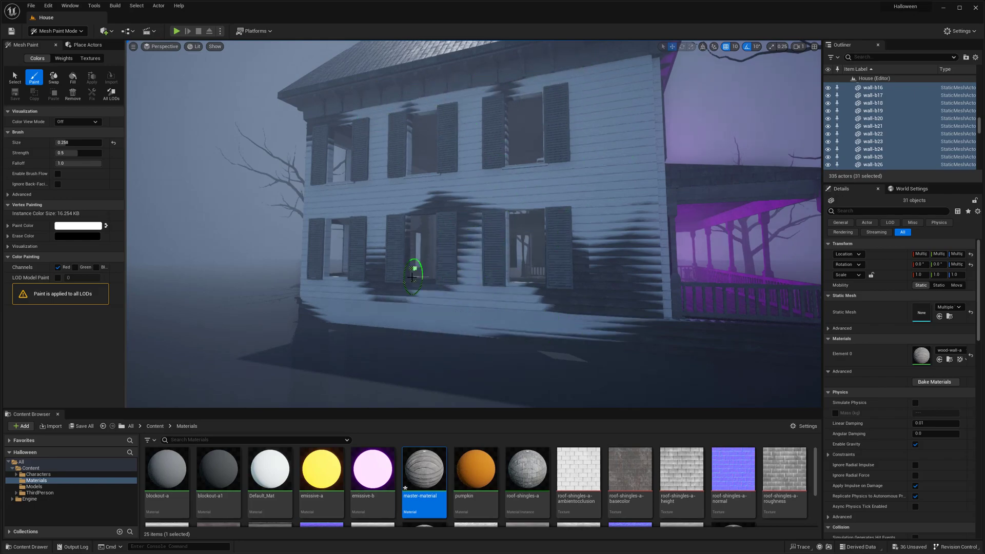
left_click_drag(411, 295, 662, 329)
- Add the two decorative base pieces at the corner of the purple-lit side to the selection and paint vertex colors over them
mouse_move(662, 329)
right_mouse_down()
mouse_move(484, 320)
mouse_move(434, 303)
right_mouse_up()
left_click(431, 308, "ctrl")
left_click(466, 302, "ctrl")
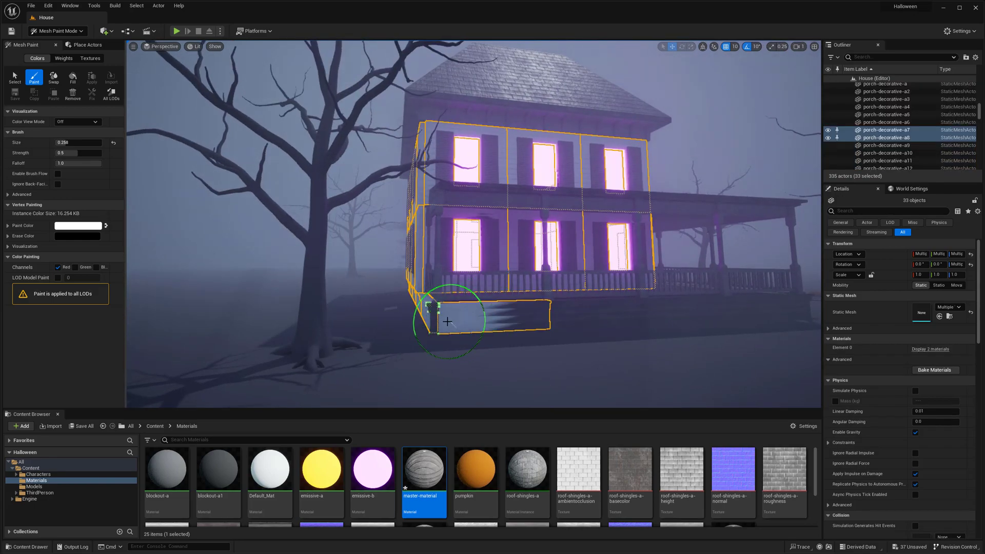
left_click_drag(467, 318, 534, 314)
- Return to Selection mode and select the roof trim pieces around the upper front bay
mouse_move(534, 314)
right_mouse_down()
mouse_move(325, 308)
mouse_move(381, 236)
mouse_move(526, 260)
mouse_move(479, 259)
mouse_move(488, 318)
mouse_move(506, 275)
mouse_move(487, 260)
mouse_move(488, 241)
right_mouse_up()
key("g")
left_click(58, 32)
left_click(58, 42)
left_click(430, 114)
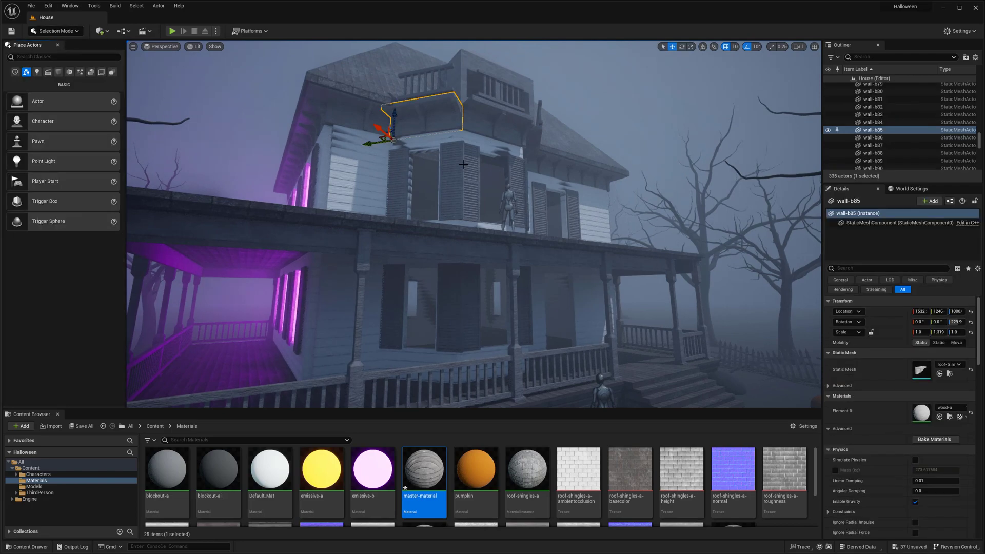
right_click_drag(430, 114, 437, 105)
left_click(490, 149, "shift")
left_click(544, 184, "shift")
right_click_drag(545, 185, 529, 215)
left_click(557, 190, "shift")
left_click(483, 215, "shift")
left_click(534, 217, "shift")
- Add the remaining roof trim pieces under the main roof on the other sides of the house to the selection
left_click(381, 220, "shift")
left_click(316, 225, "shift")
left_click(272, 230, "shift")
left_click(247, 229, "shift")
right_click_drag(513, 308, 493, 267)
left_click(344, 211, "shift")
left_click(410, 221, "shift")
right_click_drag(410, 221, 482, 231)
left_click(516, 233, "shift")
left_click(466, 222, "shift")
right_click_drag(372, 260, 352, 240)
- Switch to Mesh Paint mode and paint vertex colors over the selected roof trim on all sides of the house
left_click(59, 68)
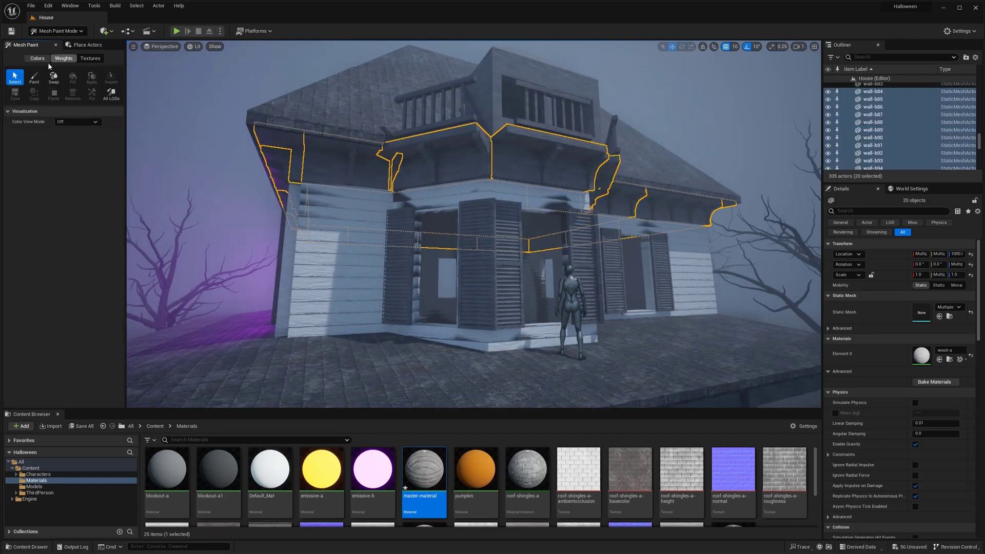
left_click(307, 152)
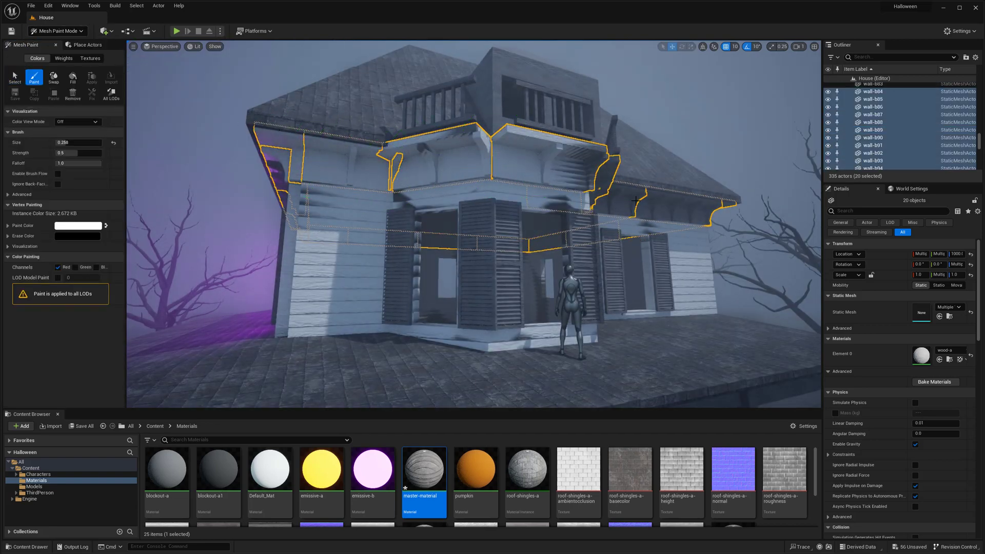
right_click_drag(399, 158, 413, 170)
right_click_drag(322, 190, 364, 185)
left_click(561, 158)
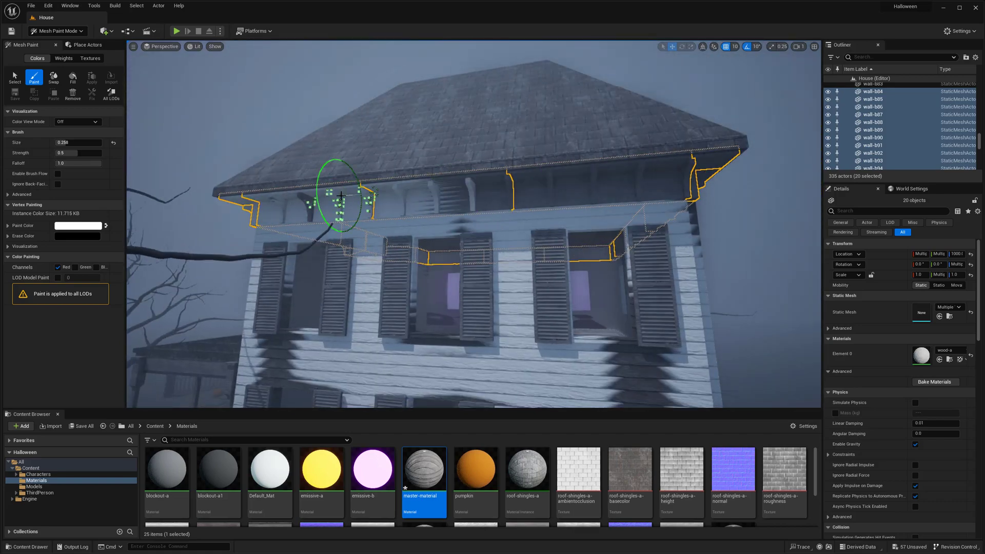
right_click_drag(648, 166, 652, 198)
left_click_drag(652, 198, 441, 196)
right_click_drag(441, 196, 405, 198)
right_click_drag(788, 160, 629, 238)
left_click(439, 176)
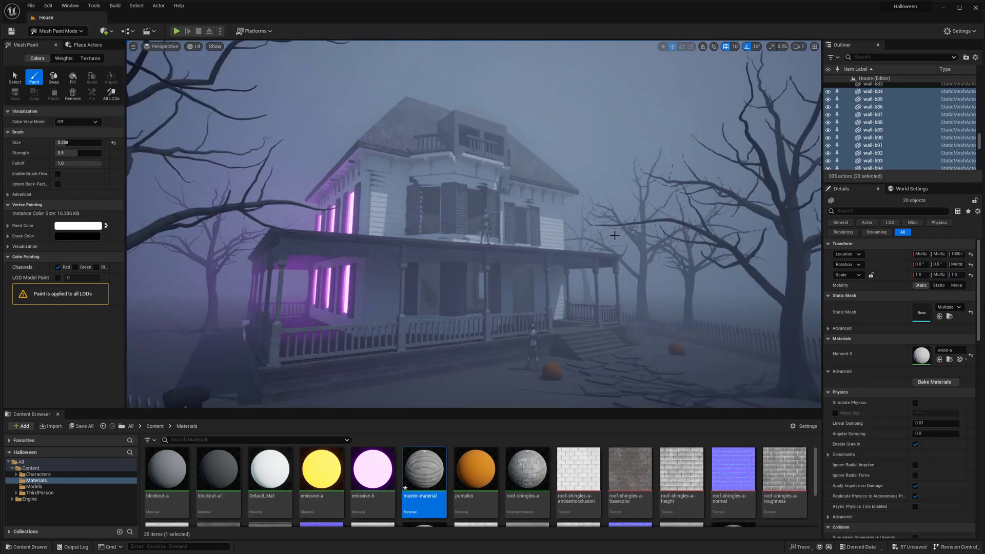
- Return to Selection mode and select the three railings of the upper balcony
left_click(57, 43)
right_click_drag(476, 236, 513, 215)
left_click(562, 174)
key("shift+e")
right_click_drag(600, 200, 506, 259)
key("g")
- Open master-material and darken the white Param color slightly in its graph
double_click(430, 465)
scroll(462, 216, "down", 3)
right_click_drag(462, 195, 660, 315)
double_click(534, 216)
right_click_drag(169, 231, 192, 231)
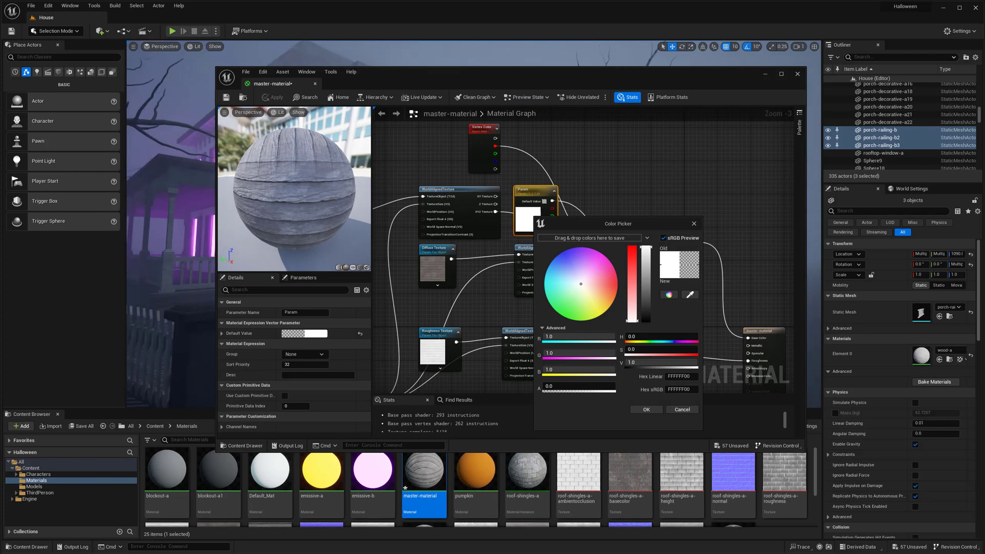
left_click(647, 268)
left_click(647, 410)
left_click(798, 74)
left_click(529, 302)
- Select a front porch pillar, check its material, and paint vertex colors over it in Mesh Paint mode
right_click_drag(506, 256, 493, 248)
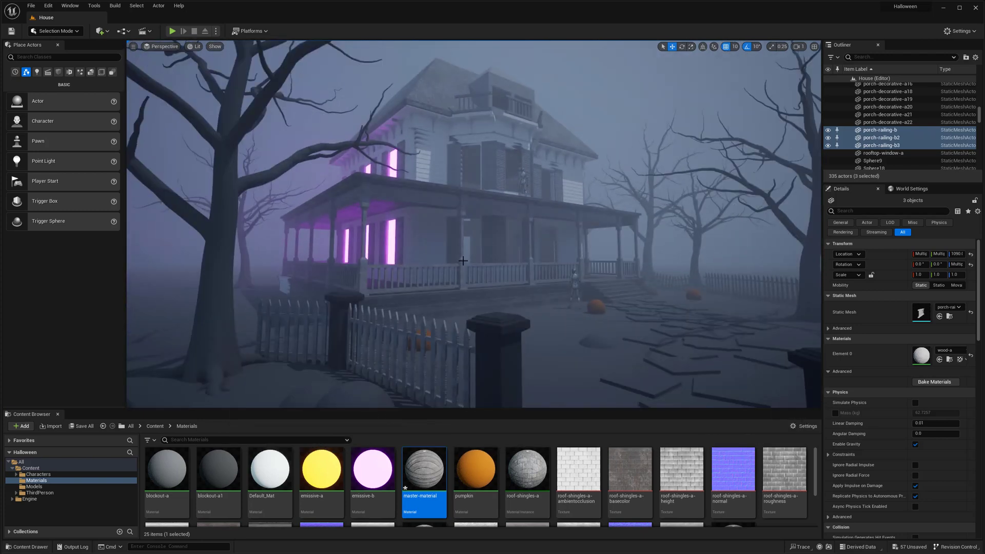
left_click(456, 241)
double_click(921, 410)
left_click(798, 74)
right_click_drag(462, 231, 477, 223)
left_click(55, 32)
left_click(56, 68)
left_click(34, 78)
right_click_drag(290, 174, 280, 173)
left_click_drag(354, 158, 355, 162)
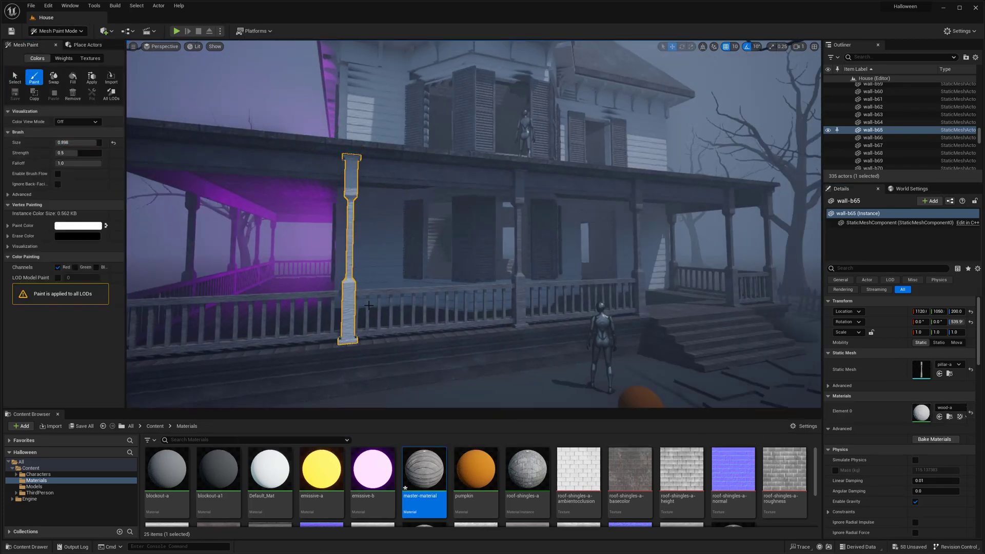
- Return to Selection mode and select the front porch's unpainted pillars, beams and railings together
right_click_drag(378, 296, 359, 293)
left_click(57, 31)
left_click(58, 43)
left_click(328, 173)
left_click(272, 226, "ctrl")
left_click(315, 297, "ctrl")
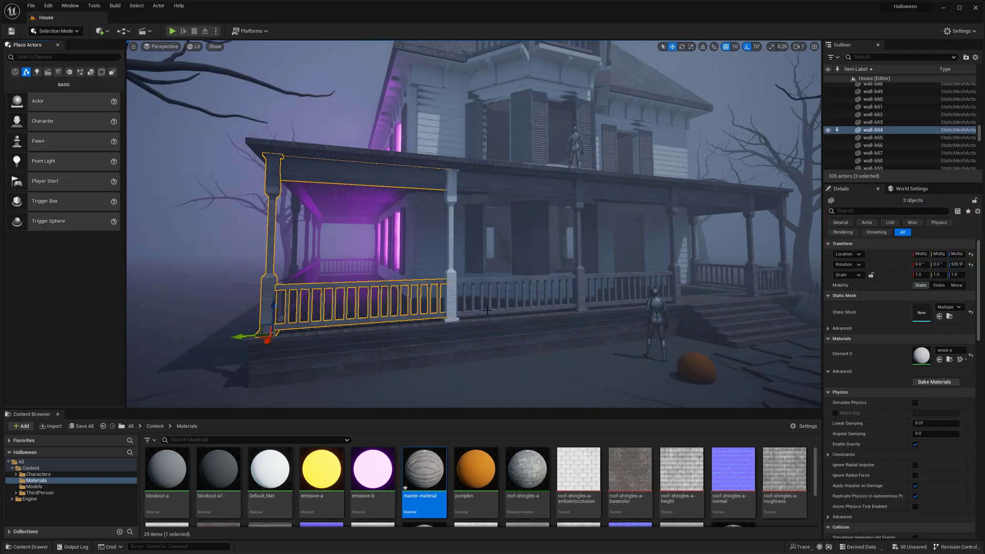
left_click(695, 191, "ctrl")
left_click(750, 213, "ctrl")
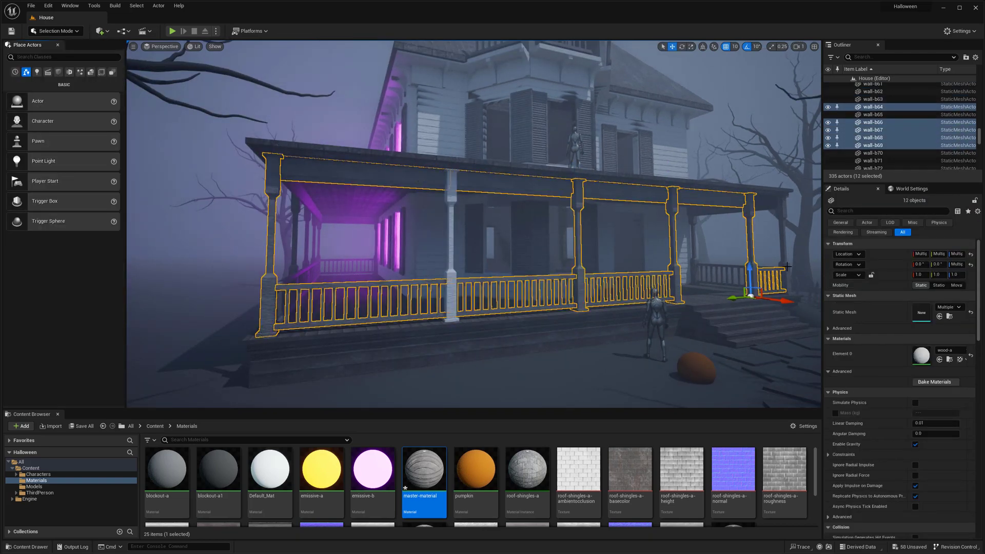
- Add the porch pieces around the entrance end to the selection
left_click(784, 231, "ctrl")
left_click(771, 200, "ctrl")
right_click_drag(771, 200, 821, 200)
left_click(590, 275, "ctrl")
right_click_drag(590, 275, 544, 272)
left_click(474, 351, "ctrl")
right_click_drag(475, 351, 483, 347)
left_click(534, 213, "ctrl")
- Add the porch pillars, beams and railings along the purple-lit side and its far corner to the selection
right_click_drag(533, 213, 626, 223)
left_click(563, 223, "ctrl")
left_click(580, 231, "ctrl")
left_click(537, 206, "ctrl")
left_click(621, 195, "ctrl")
left_click(616, 341, "ctrl")
left_click(539, 334, "ctrl")
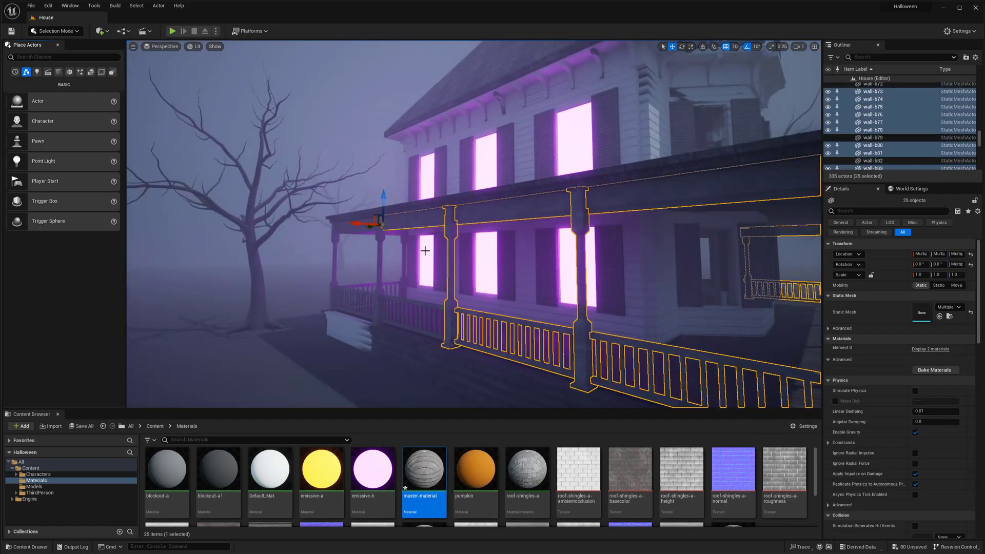
left_click(452, 283, "ctrl")
right_click_drag(452, 282, 503, 318)
left_click(413, 235, "ctrl")
left_click(260, 154, "ctrl")
left_click(296, 215, "ctrl")
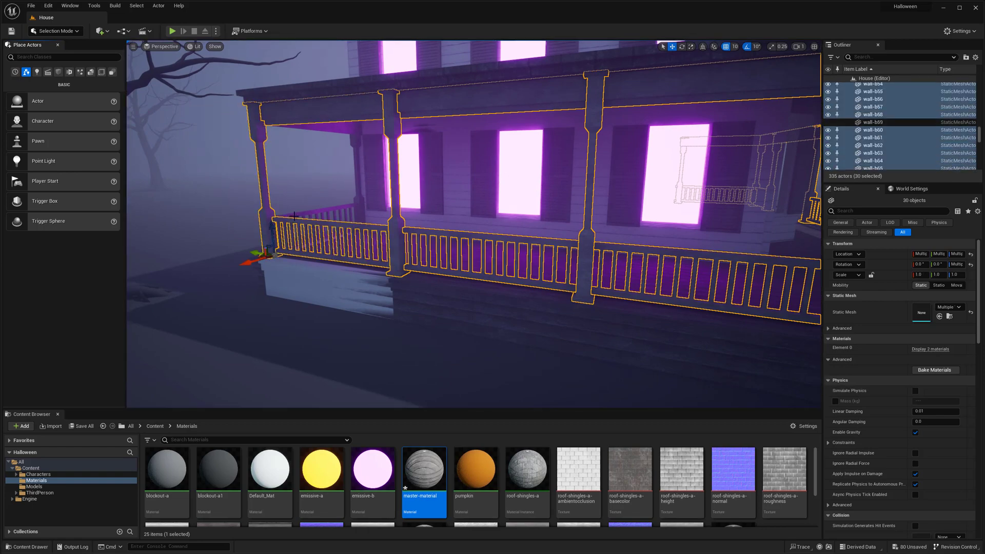
right_click_drag(358, 188, 461, 188)
left_click(698, 122, "ctrl")
- Add the decorative base panels below the front porch and beside the entrance steps to the selection
right_click_drag(698, 121, 555, 154)
left_click(429, 277, "ctrl")
left_click(253, 303, "ctrl")
right_click_drag(253, 303, 201, 303)
left_click(505, 287, "ctrl")
left_click(382, 267, "ctrl")
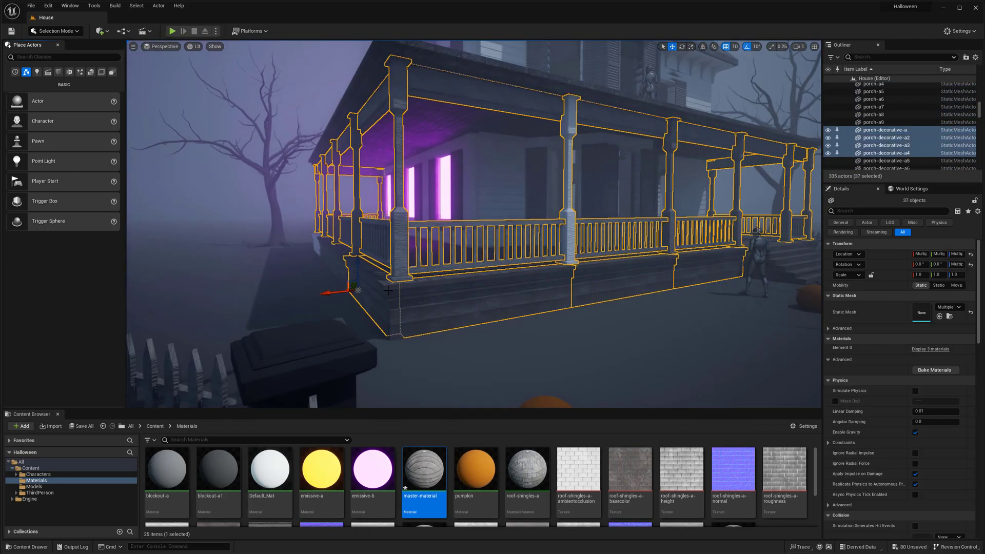
right_click_drag(382, 267, 554, 252)
left_click(372, 254, "ctrl")
left_click(564, 249, "ctrl")
left_click(676, 241, "ctrl")
- Add the decorative base panels around the remaining sides of the house and the three balcony railings to the selection
right_click_drag(676, 241, 479, 241)
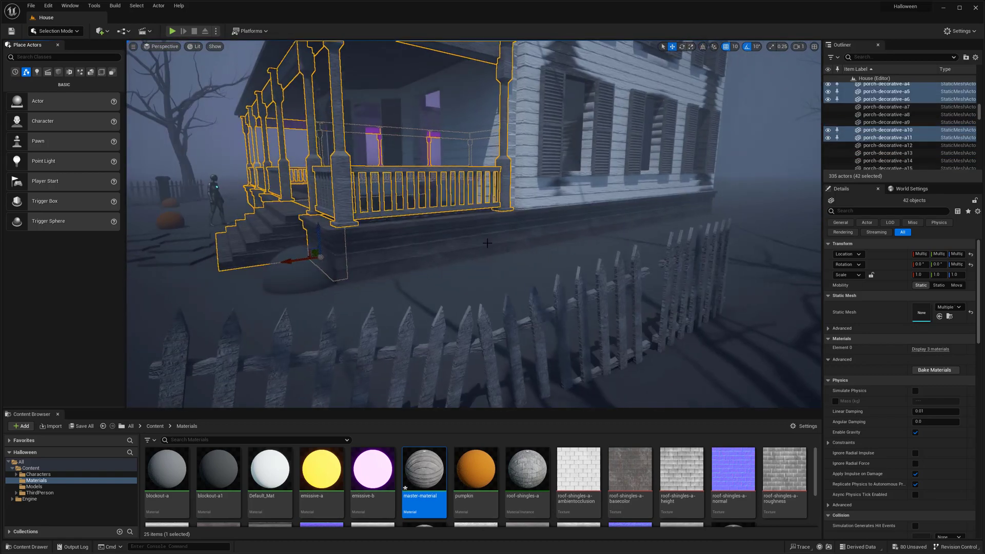
right_click_drag(682, 213, 576, 233)
left_click(444, 246, "ctrl")
left_click(493, 243, "ctrl")
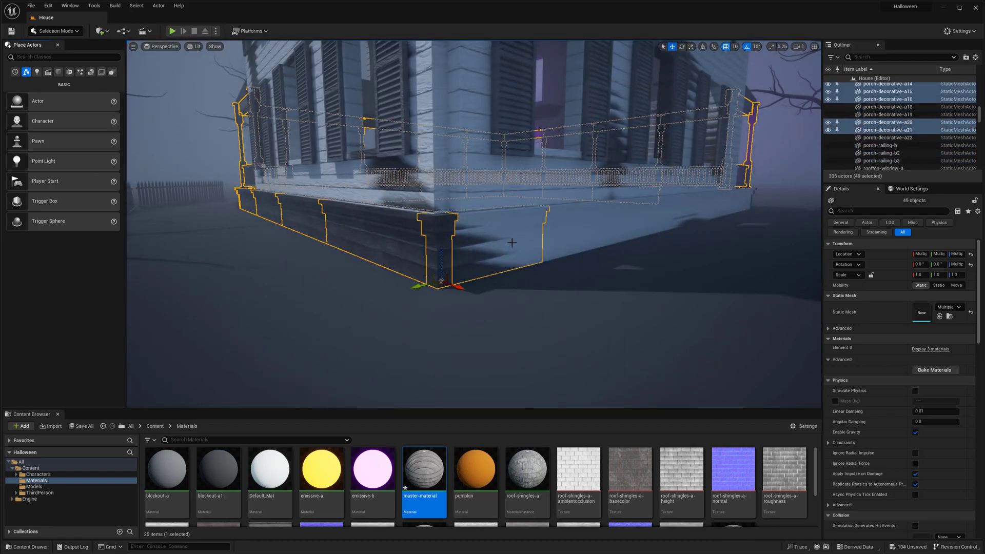
right_click_drag(493, 243, 493, 148)
left_click(471, 245, "ctrl")
left_click(471, 245, "ctrl")
left_click(516, 239, "ctrl")
left_click(523, 135, "ctrl")
left_click(464, 169, "ctrl")
left_click(336, 160, "ctrl")
- Switch to Mesh Paint mode and paint vertex colors over the selected porch, steps, base panels and railings
mouse_move(336, 160)
right_mouse_down()
mouse_move(411, 169)
mouse_move(361, 171)
right_mouse_up()
left_click(59, 35)
left_click(53, 72)
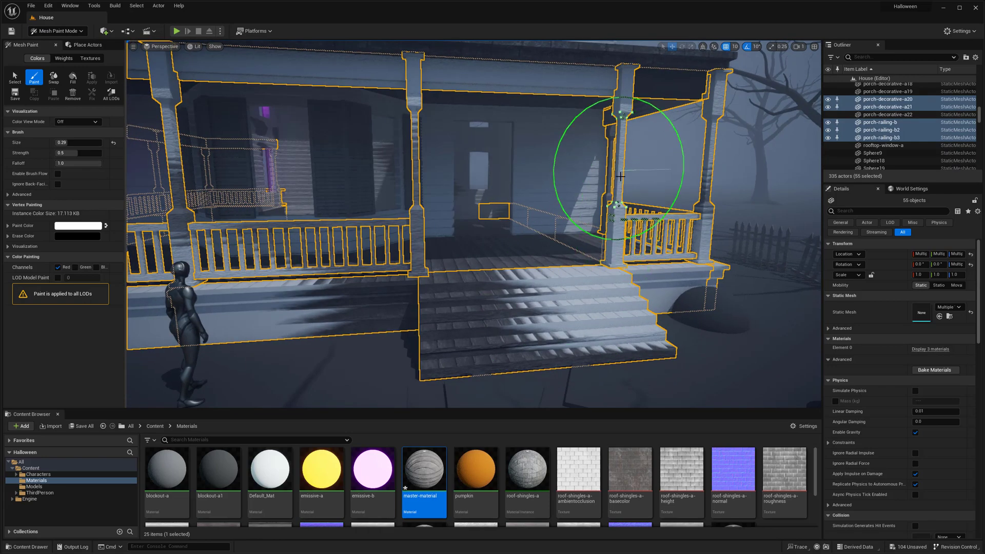
right_click_drag(235, 236, 162, 235)
left_click_drag(406, 305, 308, 300, "alt")
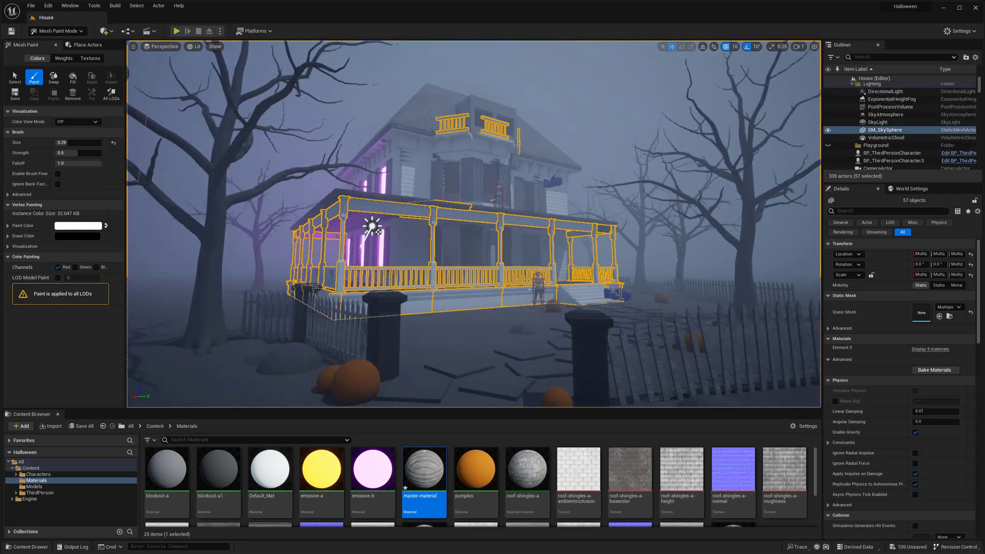
- Return to Selection mode, select the landscape section by the house, and create a material instance of master-material
key("shift+1")
left_click(445, 332)
right_click_drag(445, 332, 510, 300)
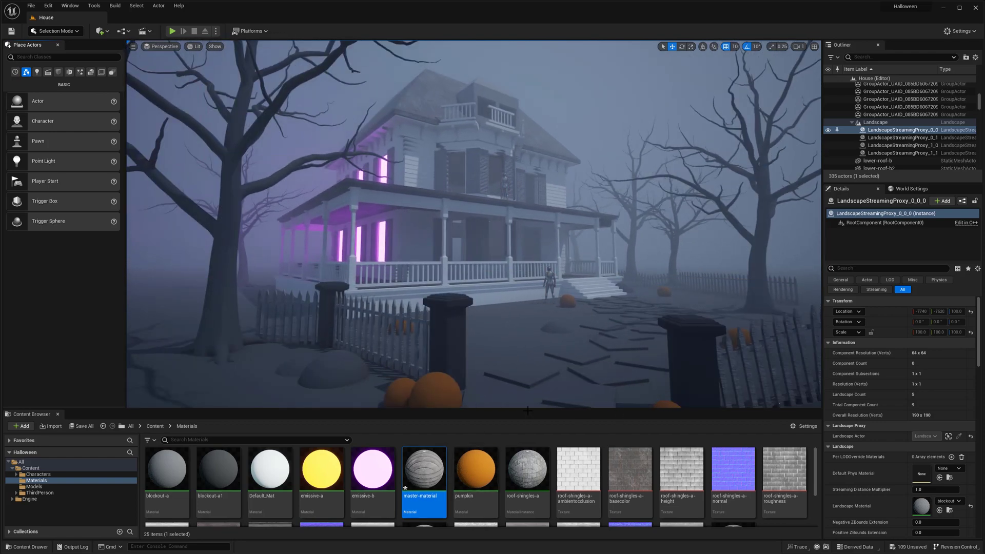
right_click(428, 460)
left_click(460, 299)
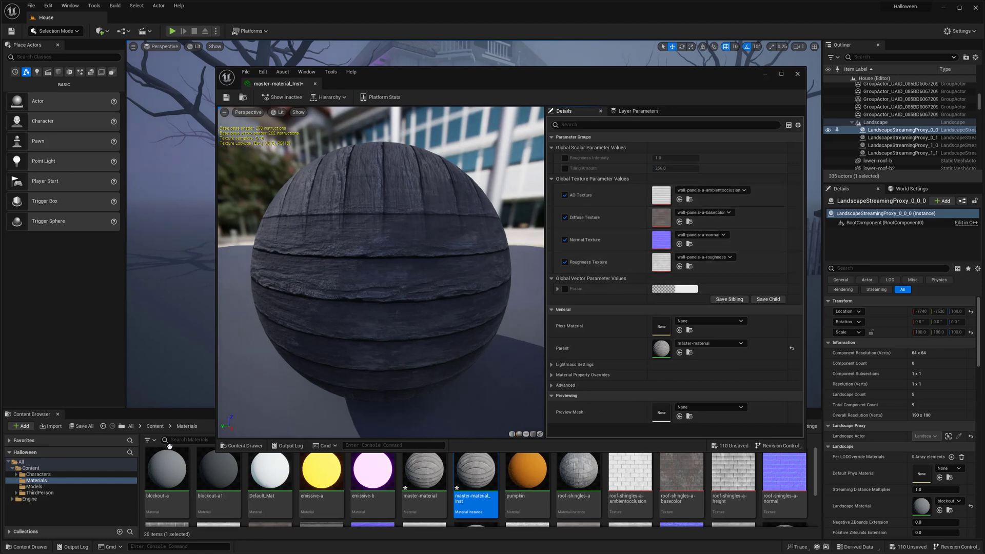
- Import the grass-a textures and assign basecolor, ambient occlusion, normal and roughness to the matching parameters of the new material instance
left_click(156, 427)
double_click(213, 468)
scroll(216, 478, "down", 3)
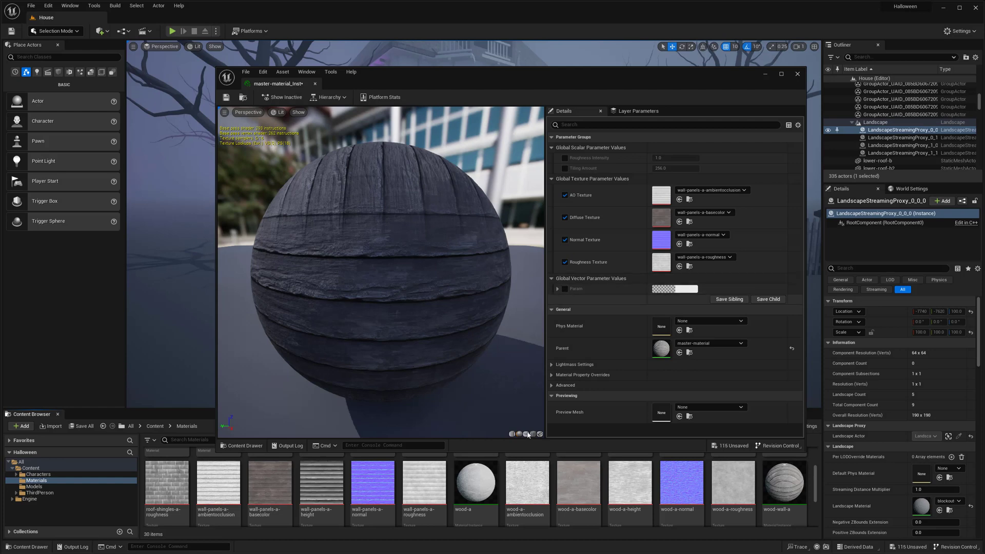
scroll(513, 483, "up", 5)
left_click_drag(475, 478, 661, 217)
left_click_drag(425, 470, 662, 196)
left_click_drag(578, 469, 662, 240)
left_click_drag(630, 470, 662, 262)
- Assign the master-material instance with the grass textures as the landscape material of the selected ground section
scroll(506, 275, "down", 3)
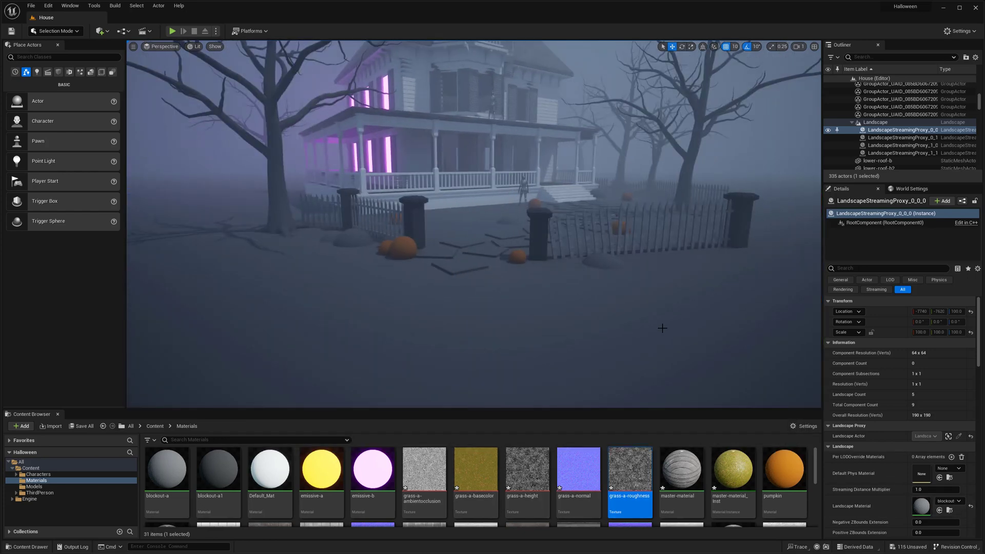
left_click_drag(733, 470, 922, 506)
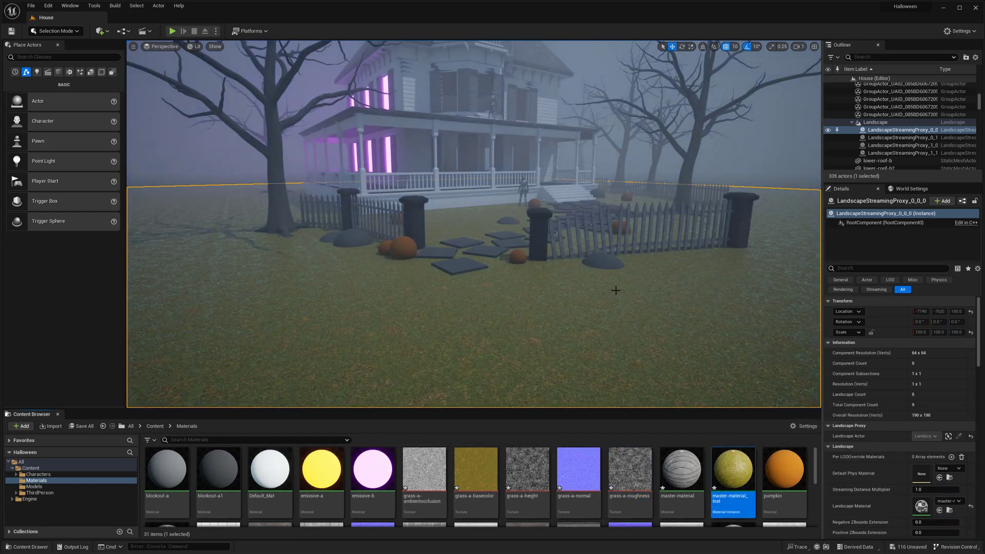
scroll(616, 304, "up", 5)
mouse_move(615, 304)
right_mouse_down()
mouse_move(615, 247)
mouse_move(575, 256)
mouse_move(610, 287)
right_mouse_up()
- Assign the same grass material instance to the remaining landscape sections around the house
left_click(615, 304)
left_click(892, 130)
left_click(888, 154, "shift")
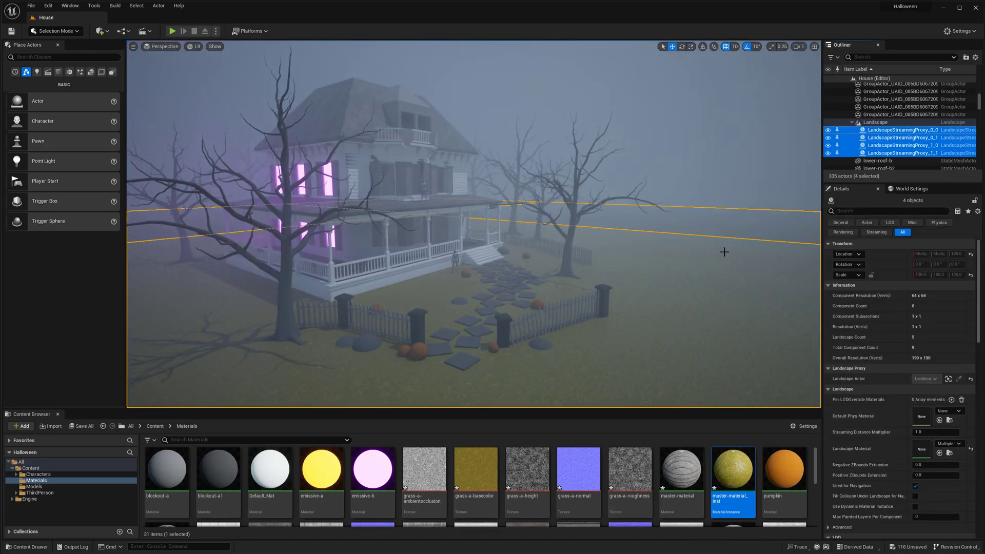
left_click(719, 234)
left_click_drag(929, 504, 928, 505)
right_click_drag(628, 250, 667, 250)
left_click(628, 250)
left_click_drag(734, 462, 923, 506)
left_click(570, 271)
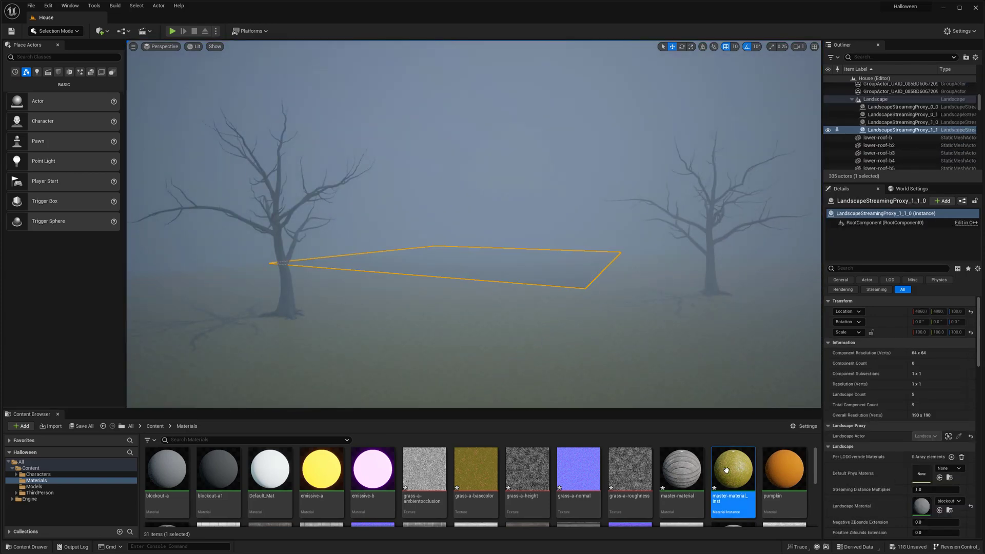
- Place a Point Light over the grass near the house and raise it to light the surface
right_click_drag(578, 316, 693, 344)
key("w")
right_click_drag(556, 305, 529, 431)
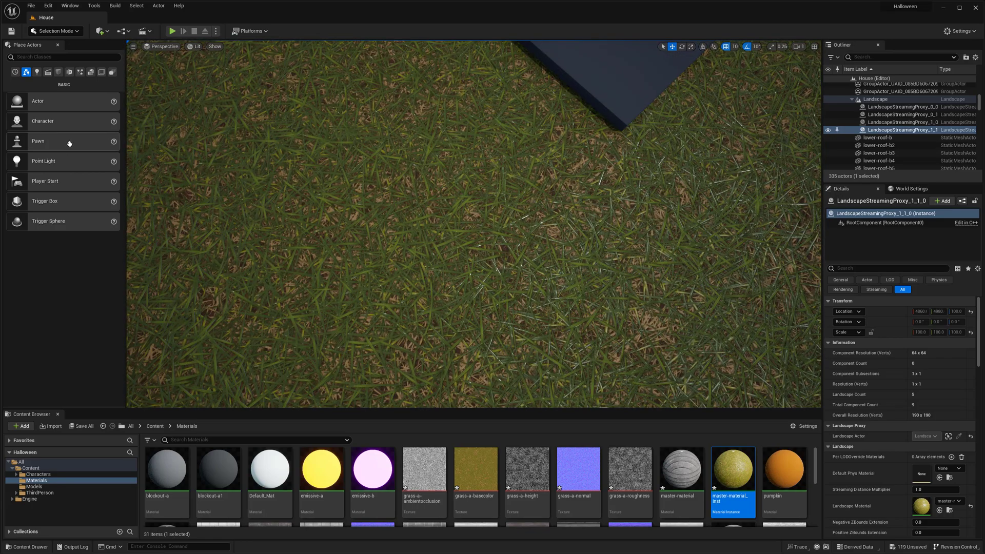
left_click_drag(68, 162, 457, 169)
right_click_drag(501, 229, 502, 154)
left_click_drag(403, 285, 403, 216)
right_click_drag(546, 282, 545, 287)
- Inspect the grass-a-normal texture and delete the test point light
double_click(579, 478)
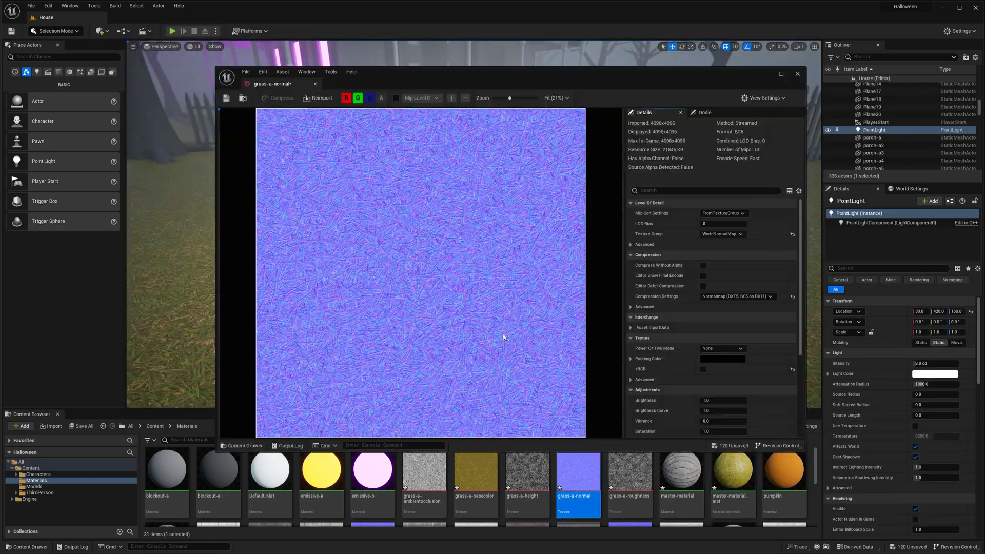
left_click(316, 84)
key("Delete")
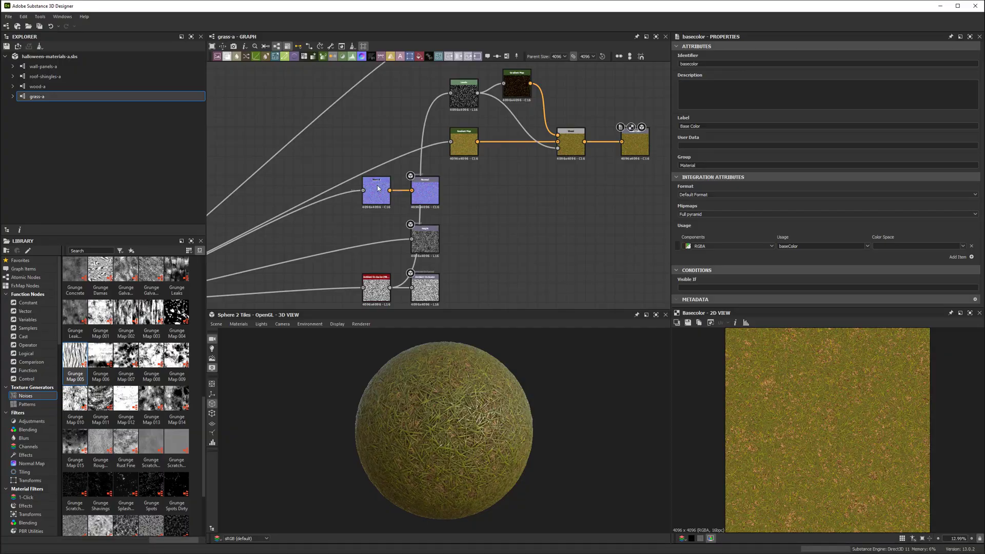
- Switch to Substance 3D Designer, set the grass Normal node's format to DirectX and re-export the grass-a outputs
double_click(378, 188)
scroll(821, 426, "up", 7)
left_click(779, 237)
left_click(869, 237)
left_click(795, 239)
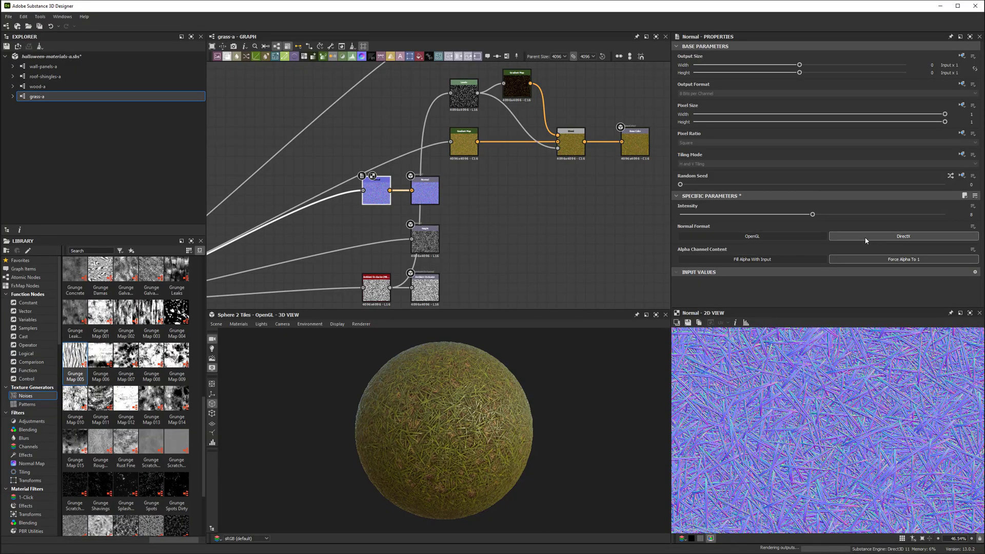
right_click(64, 96)
left_click(87, 128)
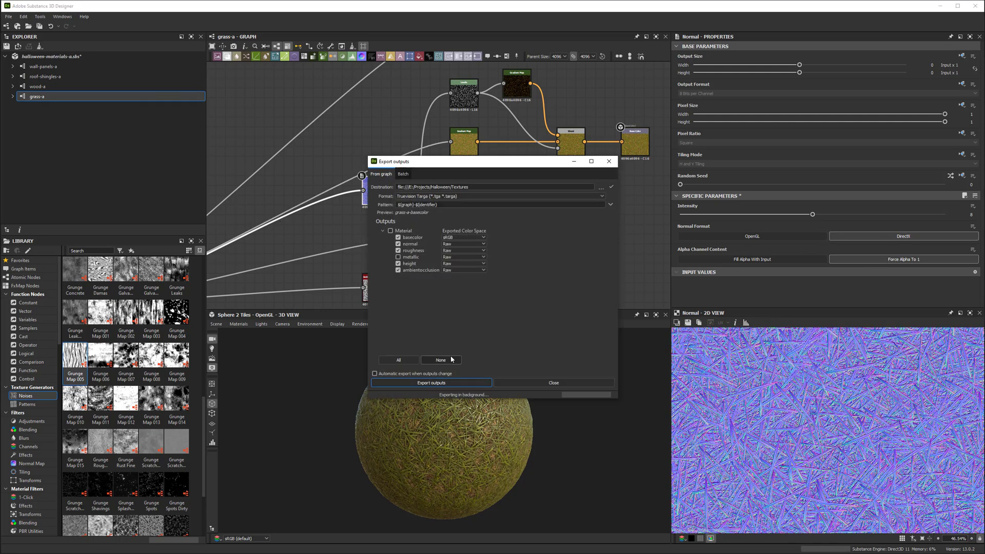
left_click(530, 382)
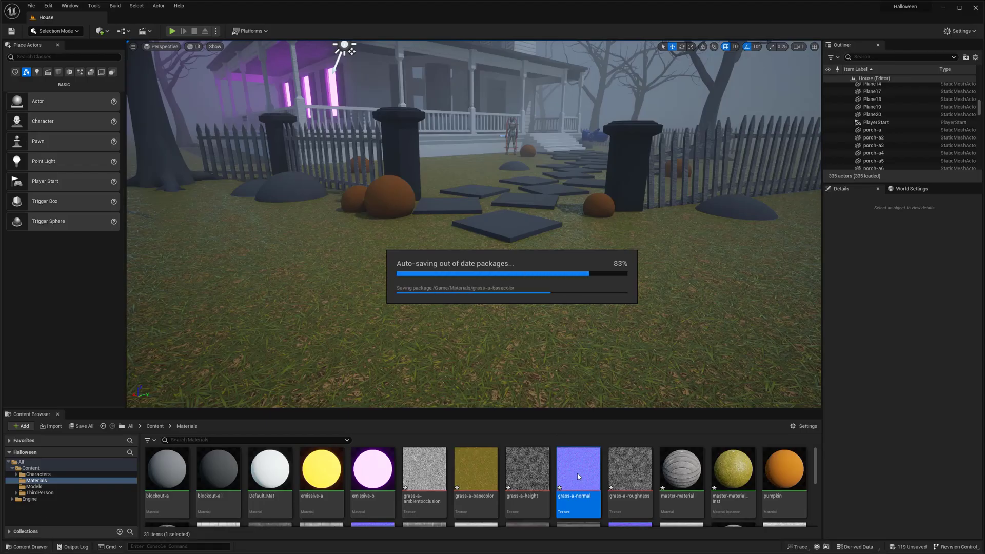
- Switch back to Unreal Editor and reimport the grass-a-normal texture to check the grass surface
right_click(577, 477)
left_click(616, 285)
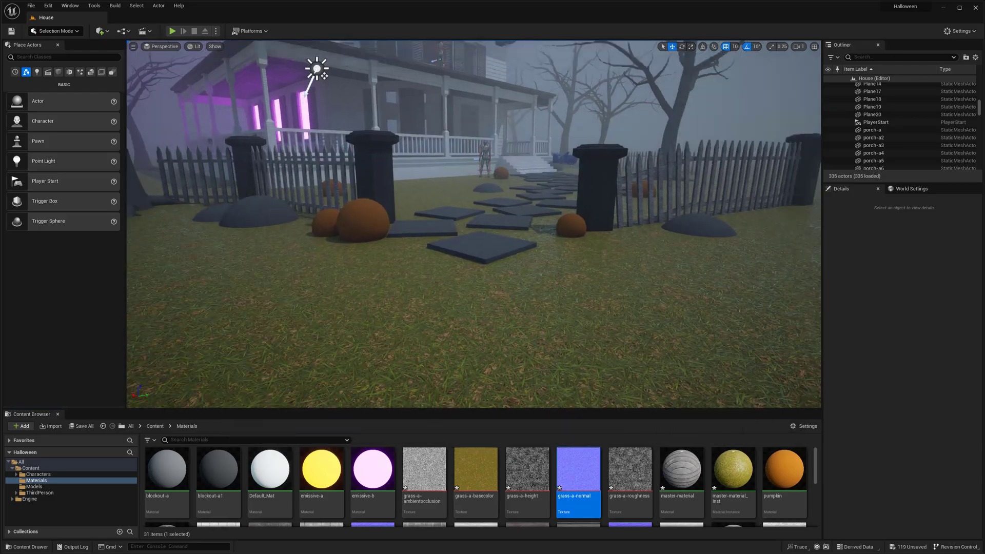
right_click_drag(563, 252, 637, 303)
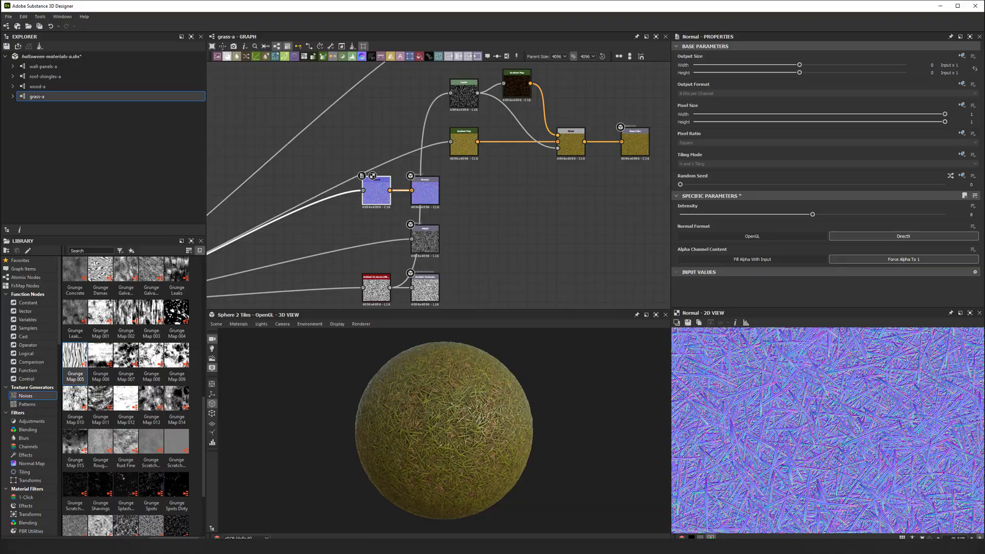
- Return to Substance 3D Designer, set the grass Normal node's format to OpenGL and re-export the grass-a outputs
left_click(693, 238)
right_click(75, 97)
left_click(107, 151)
left_click(464, 385)
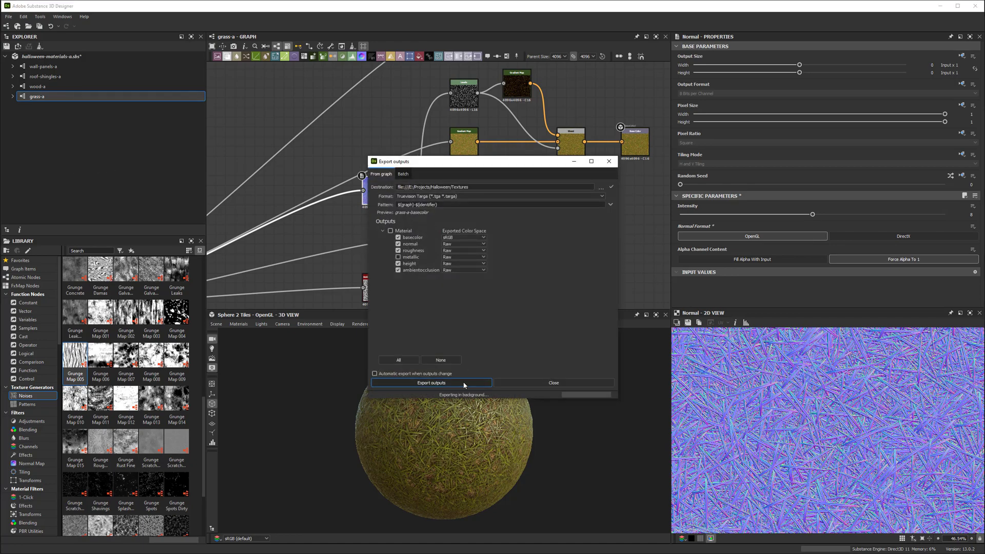
left_click(534, 382)
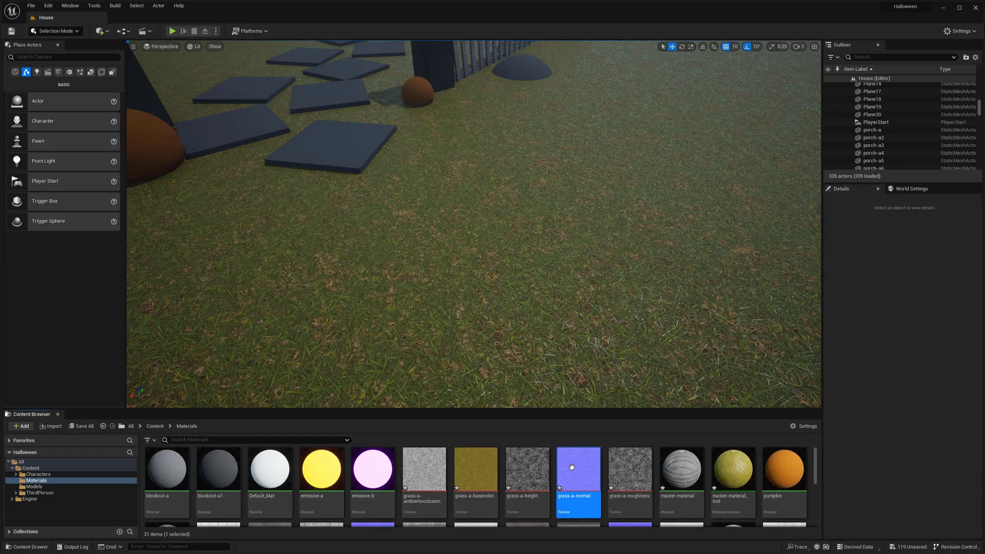
- In Unreal Editor, reimport the grass-a-normal texture and test the grass with a temporary Spot Light that is deleted again
right_click(575, 467)
left_click(602, 280)
left_click(37, 72)
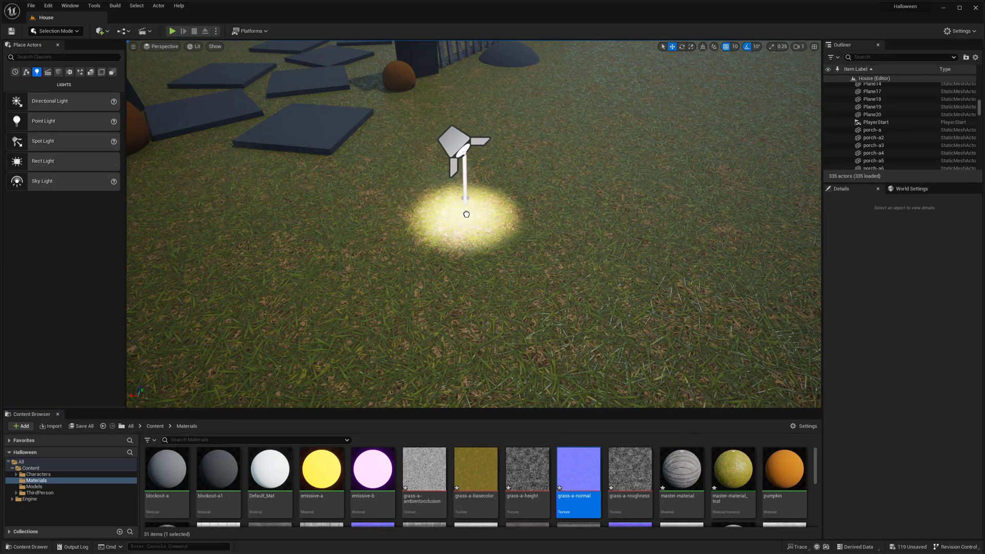
left_click_drag(467, 214, 467, 214)
mouse_move(349, 249)
right_mouse_down()
mouse_move(267, 246)
mouse_move(308, 231)
mouse_move(287, 215)
mouse_move(298, 226)
mouse_move(390, 221)
mouse_move(360, 246)
right_mouse_up()
key("Delete")
- Play-test the level by running the character along the stone path toward the fence gate, and stop the session
right_click_drag(454, 321, 454, 282)
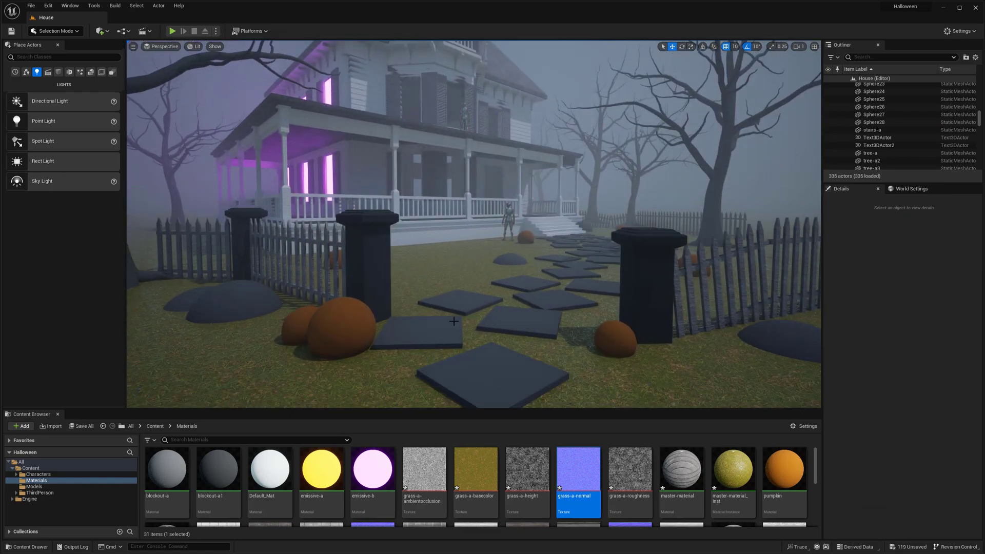
right_click_drag(451, 274, 444, 286)
right_click(528, 160)
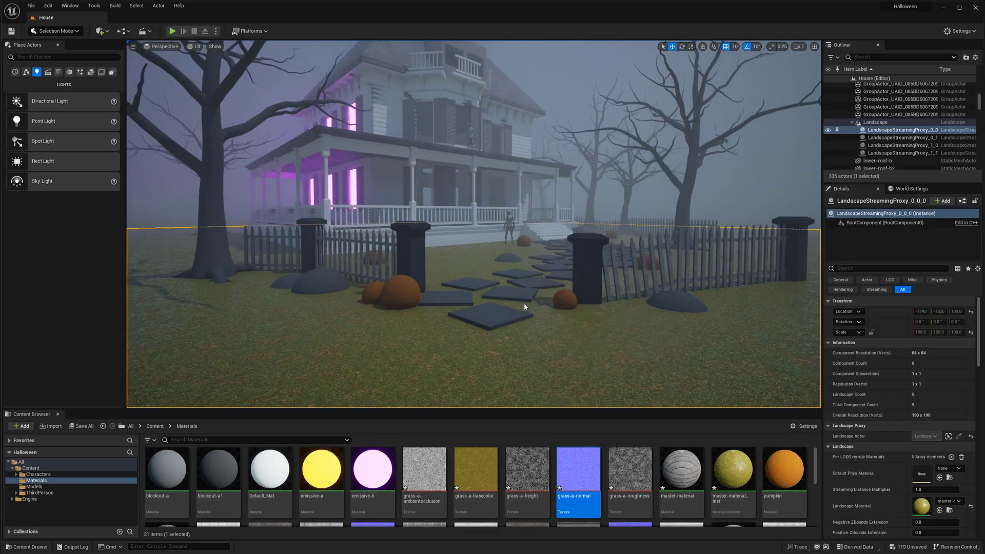
left_click(561, 348)
key("w")
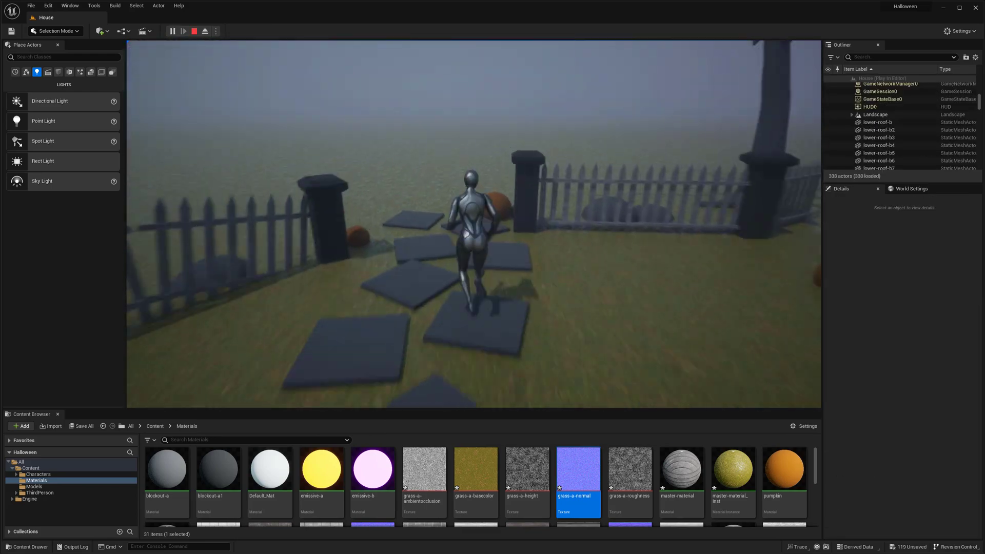
key("Escape")
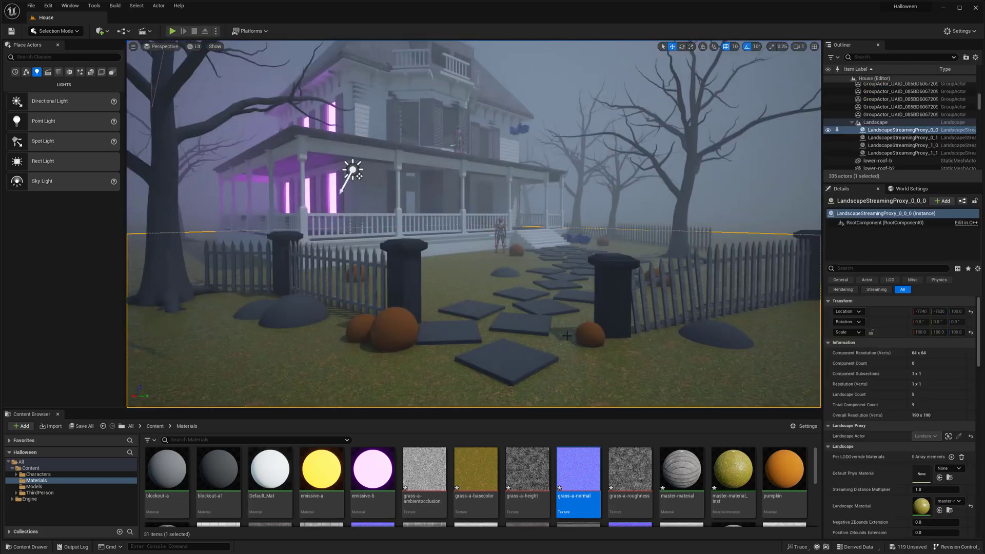
right_click_drag(571, 329, 577, 362)
key("s")
key("g")
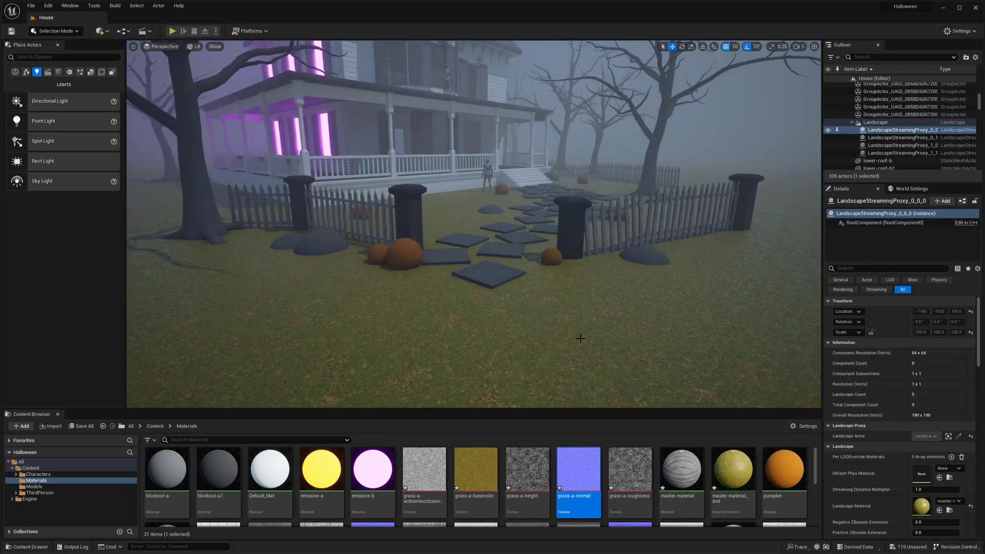
left_click(60, 68)
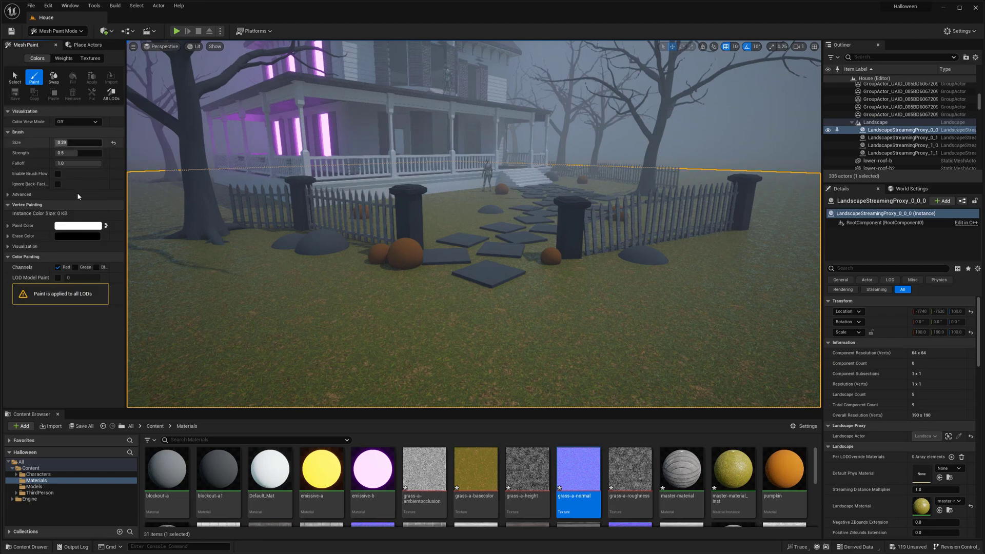
key("g")
left_click(71, 32)
left_click(61, 44)
mouse_move(417, 189)
right_mouse_down()
mouse_move(414, 153)
mouse_move(398, 182)
right_mouse_up()
key("w")
key("s")
key("a")
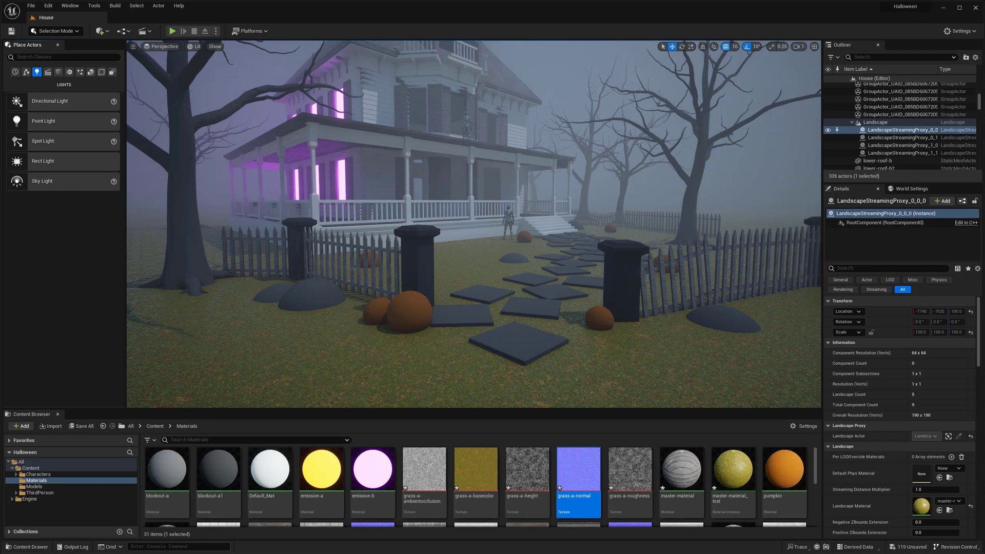
- Locate the wood-wall-a material through a porch-decorative mesh and apply it to the front fence pillar right of the stone path
right_click_drag(398, 182, 410, 181)
key("w")
left_click(328, 267)
right_click_drag(329, 267, 324, 272)
key("g")
scroll(605, 472, "down", 3)
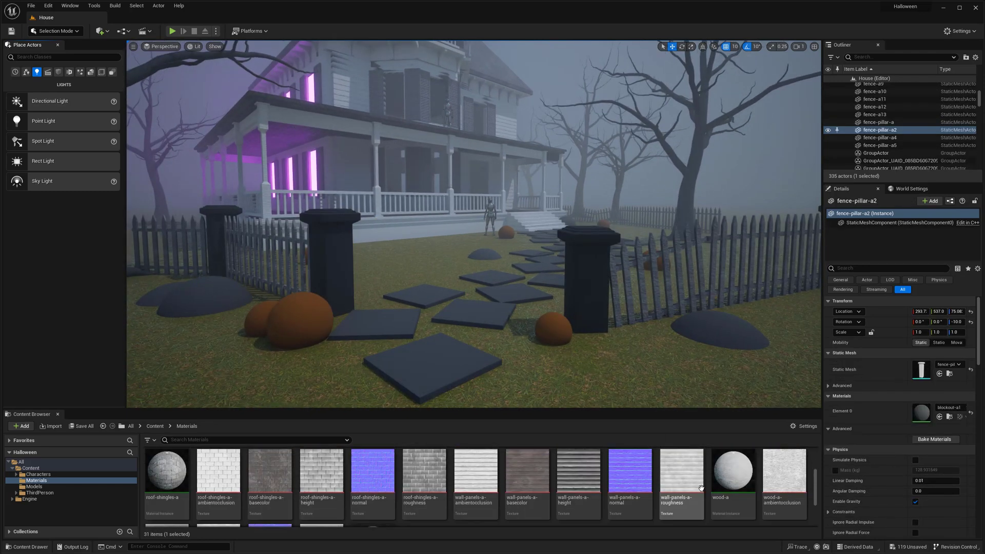
scroll(722, 476, "up", 1)
scroll(722, 476, "up", 3)
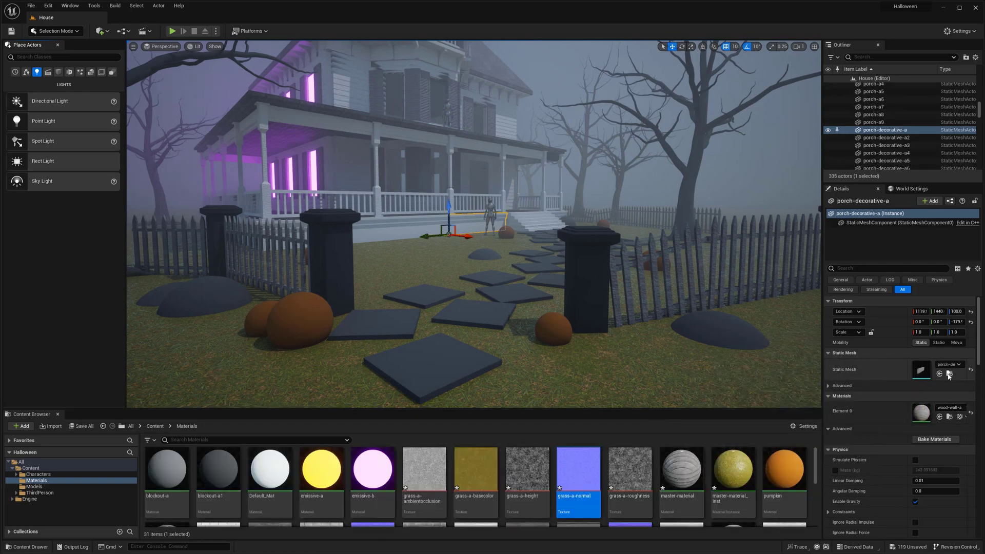
left_click(949, 417)
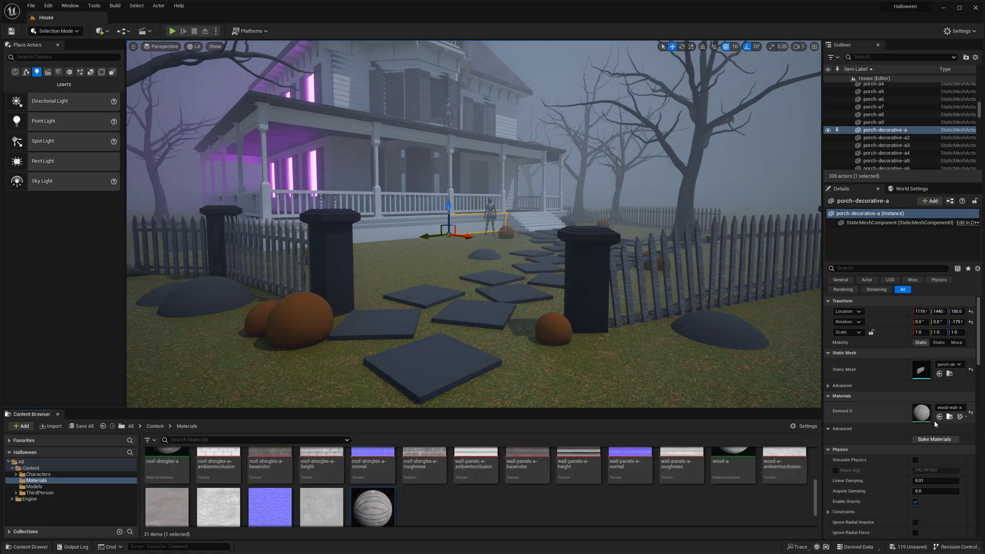
left_click_drag(630, 333, 592, 299)
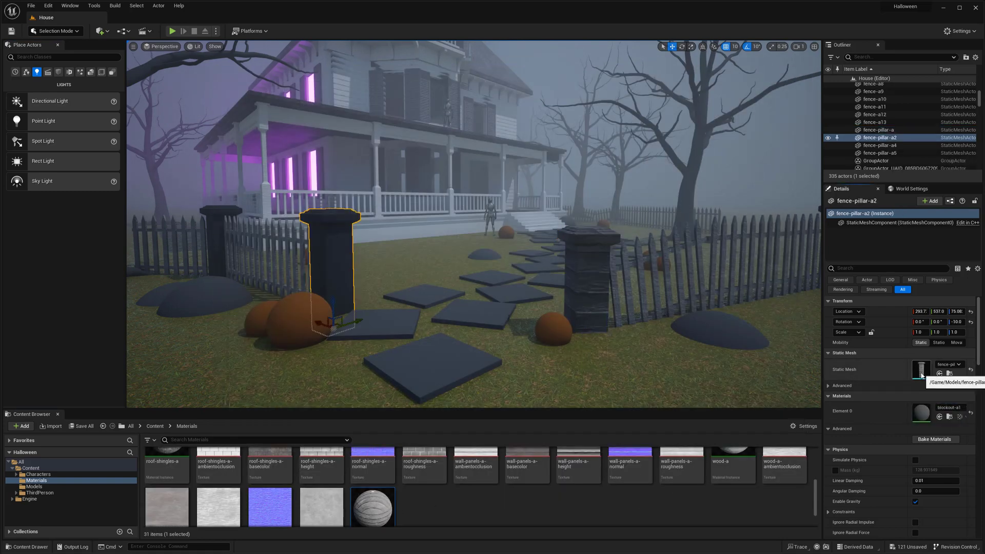
- Select all four fence pillars and assign them the wood-wall-a material
double_click(923, 377)
left_click(799, 74)
left_click(588, 277, "shift")
left_click(221, 238, "shift")
right_click_drag(221, 239, 478, 211)
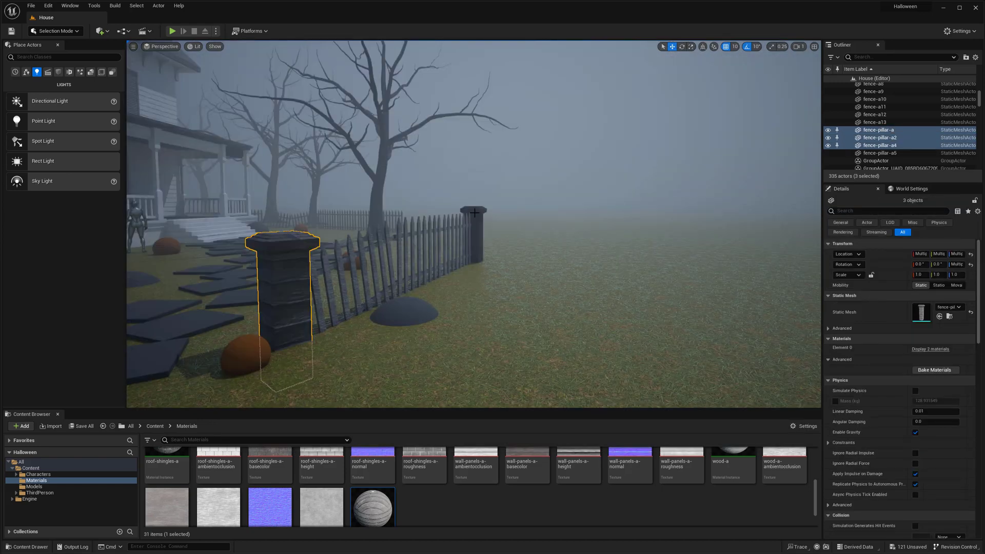
left_click(479, 211, "ctrl")
key("f")
left_click_drag(413, 497, 934, 351)
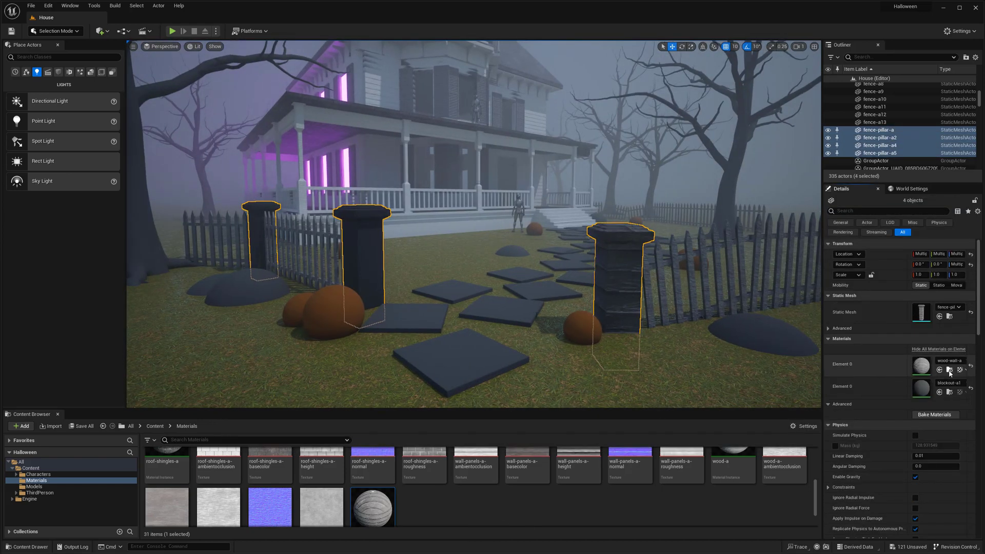
left_click(971, 390)
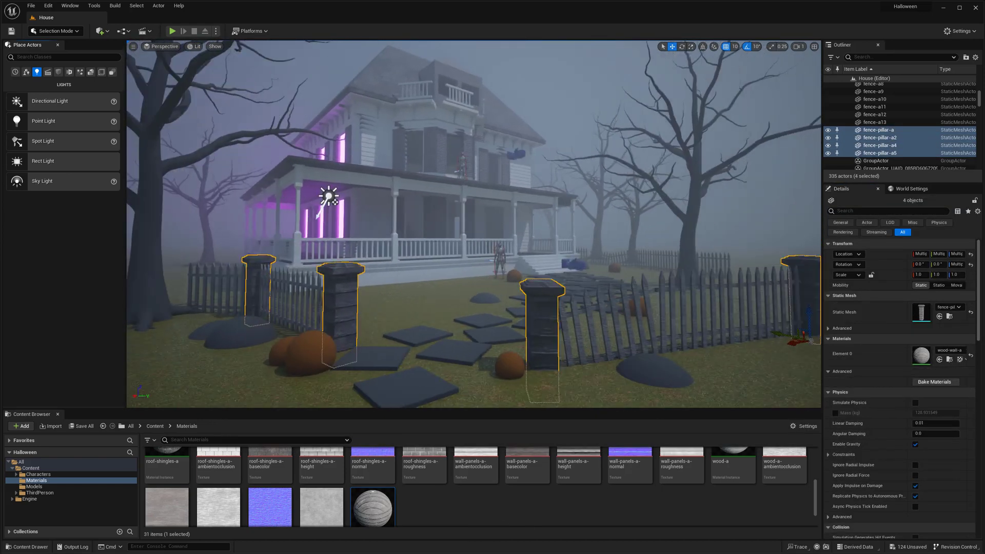
- Switch to Landscape mode's Paint tool and make the mud layer the target layer
right_click_drag(474, 224, 473, 224)
key("w")
key("s")
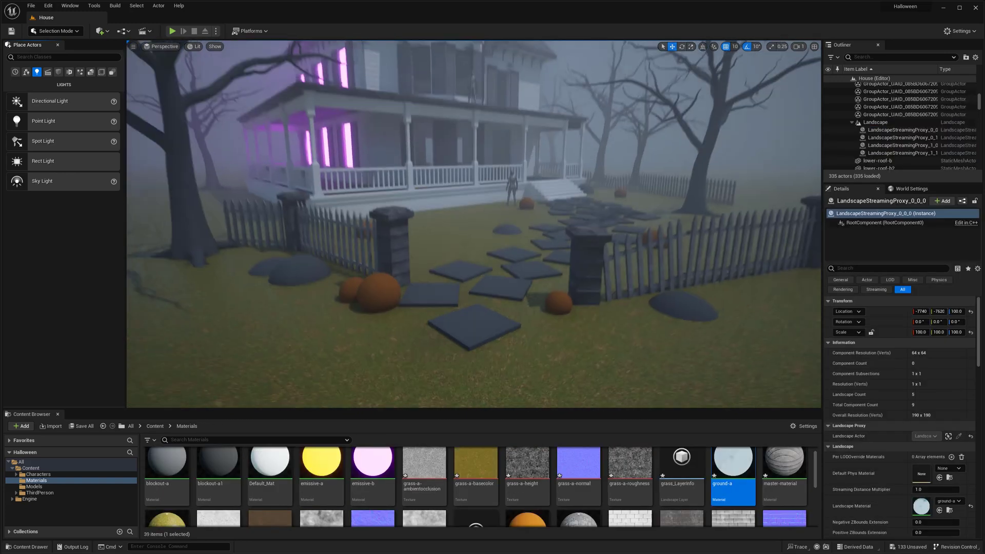
right_click_drag(477, 224, 442, 224)
left_click(56, 31)
left_click(59, 51)
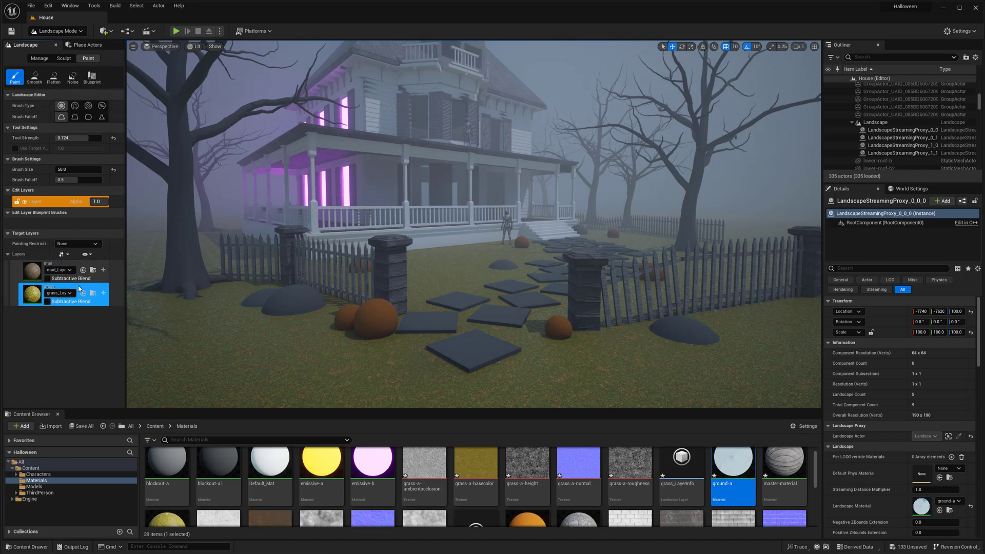
left_click(68, 266)
- Enlarge the brush to about 162 and paint mud beneath the stepping stones leading to the porch
scroll(418, 288, "up", 5)
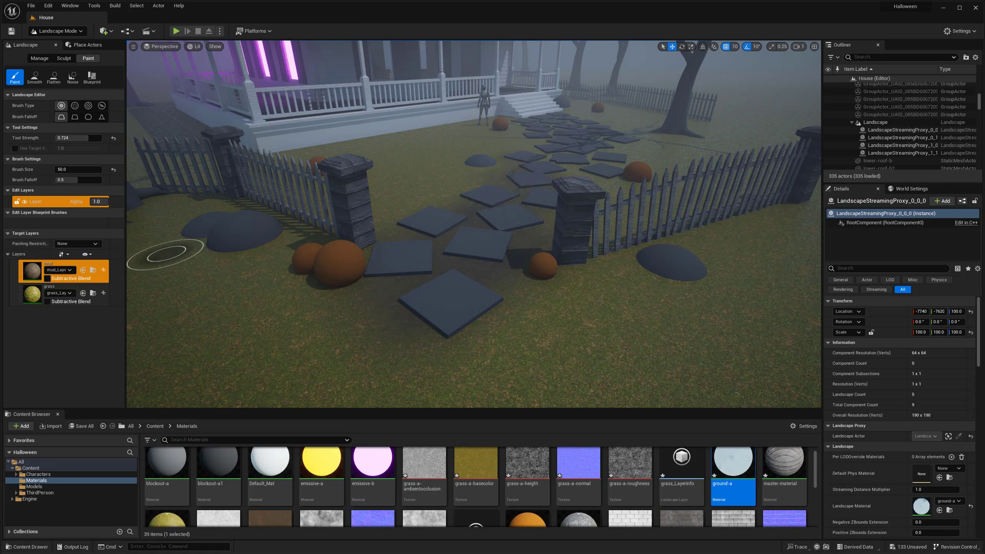
scroll(328, 290, "down", 5)
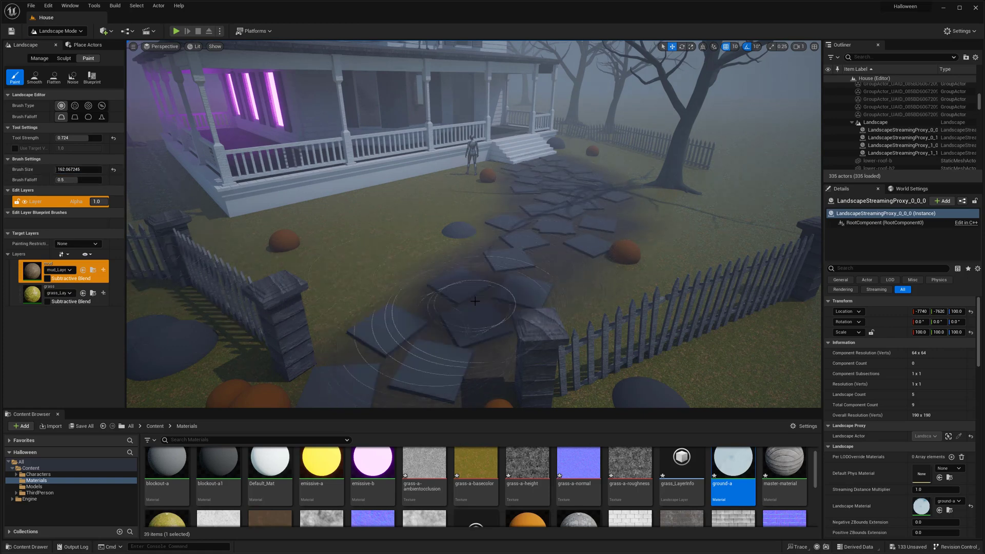
mouse_move(415, 351)
right_mouse_down()
mouse_move(393, 371)
mouse_move(426, 377)
right_mouse_up()
- Paint a wide band of mud across the ground in front of the fence gate
mouse_move(585, 368)
left_mouse_down()
mouse_move(353, 322)
mouse_move(439, 355)
left_mouse_up()
mouse_move(440, 355)
right_mouse_down()
mouse_move(446, 292)
mouse_move(451, 313)
right_mouse_up()
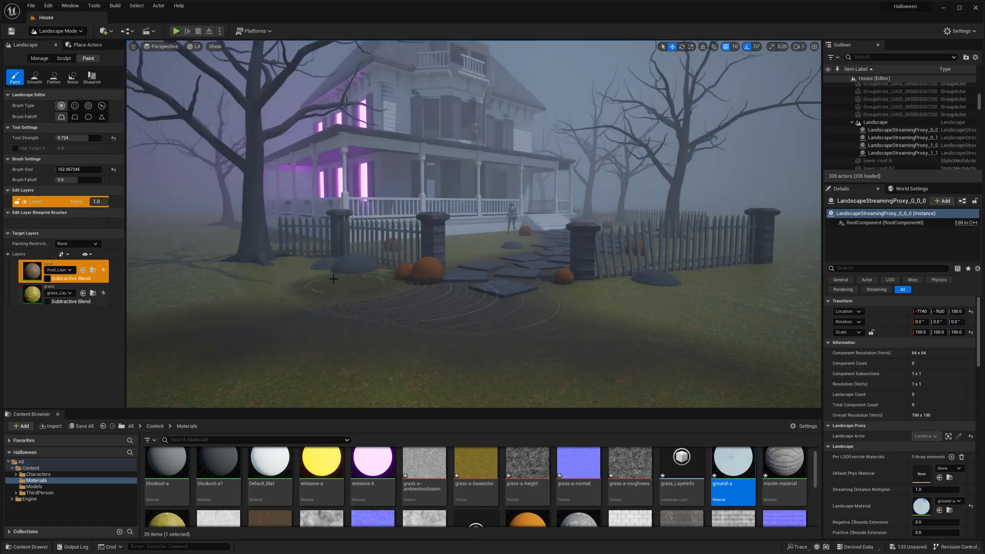
right_click_drag(659, 287, 707, 301)
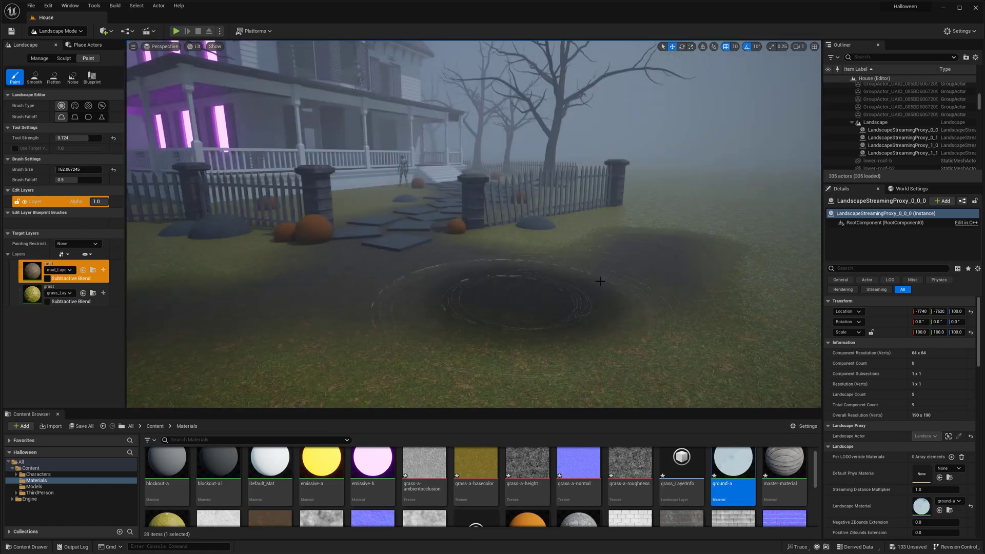
mouse_move(706, 253)
left_mouse_down()
mouse_move(666, 336)
mouse_move(329, 354)
left_mouse_up()
right_click_drag(543, 363, 385, 359)
mouse_move(543, 363)
left_mouse_down()
mouse_move(473, 309)
mouse_move(353, 276)
left_mouse_up()
- Blend mud around the gate and path with brush size about 72 and falloff 0.564, and return to Selection mode
right_click_drag(344, 297, 490, 303)
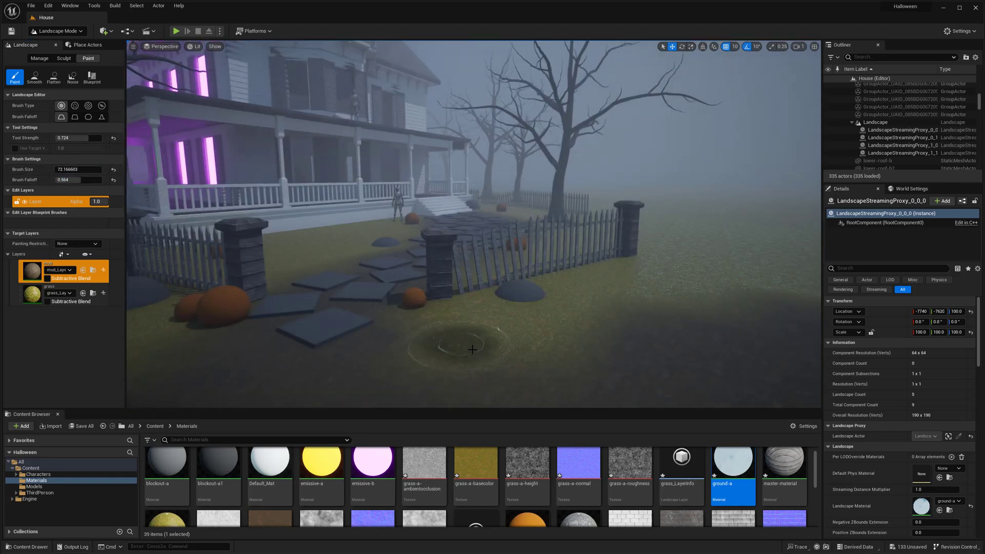
right_click_drag(576, 323, 526, 256)
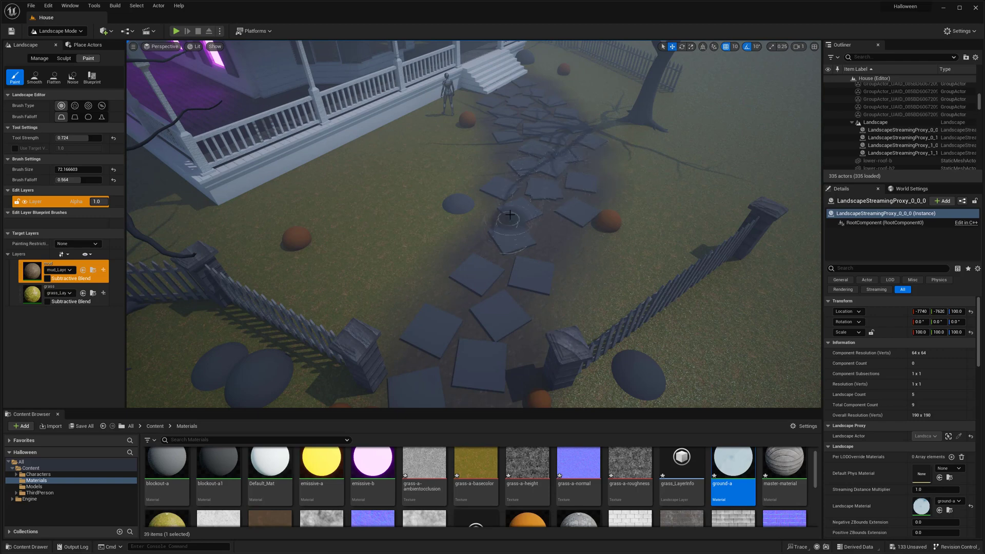
right_click_drag(417, 349, 410, 400)
right_click_drag(414, 250, 409, 292)
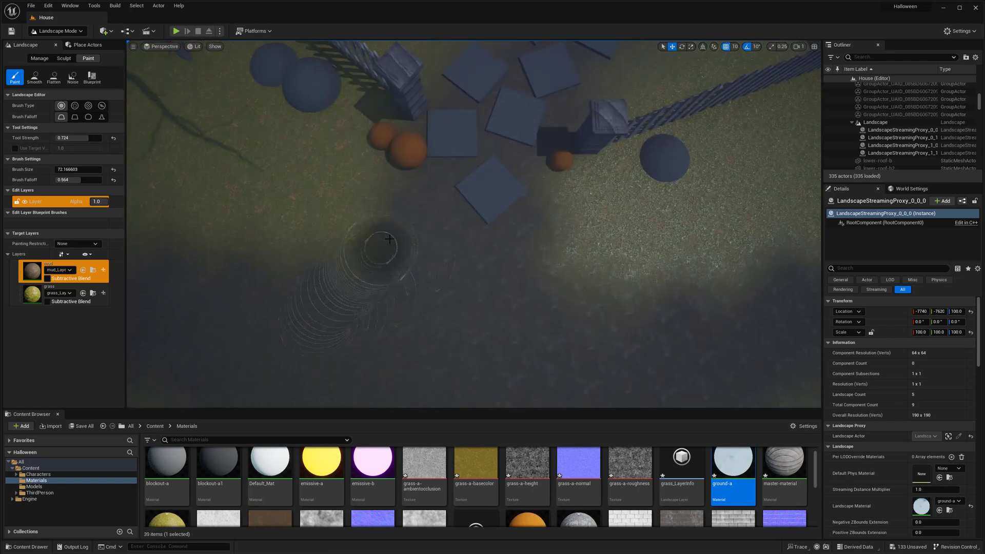
right_click_drag(536, 208, 542, 154)
left_click(58, 32)
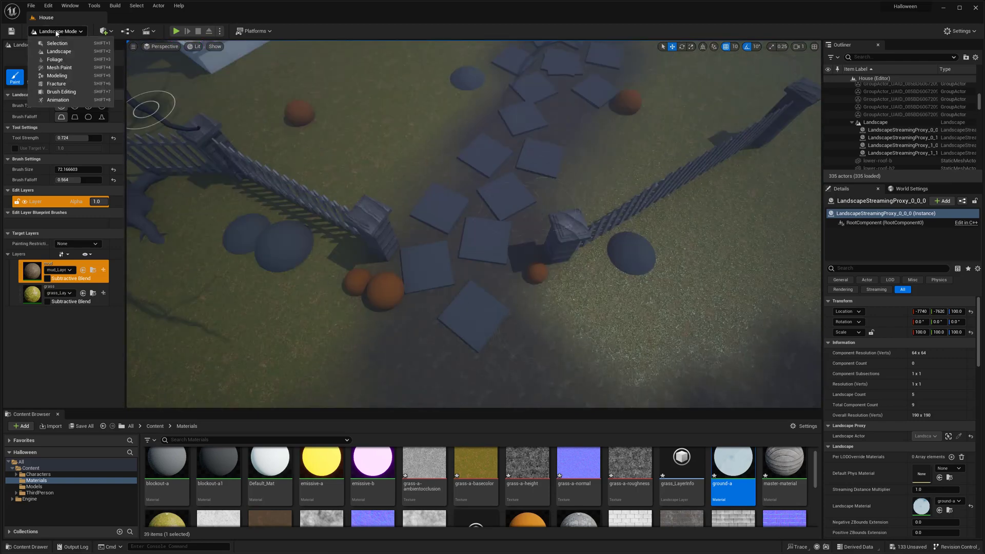
left_click(55, 43)
- Set the mud-tiling parameter of the ground-a material to 0.5, apply the change and close the material
right_click_drag(429, 267, 429, 228)
double_click(733, 461)
right_click_drag(801, 165, 962, 169)
left_click_drag(924, 77, 581, 68)
right_click_drag(581, 206, 821, 216)
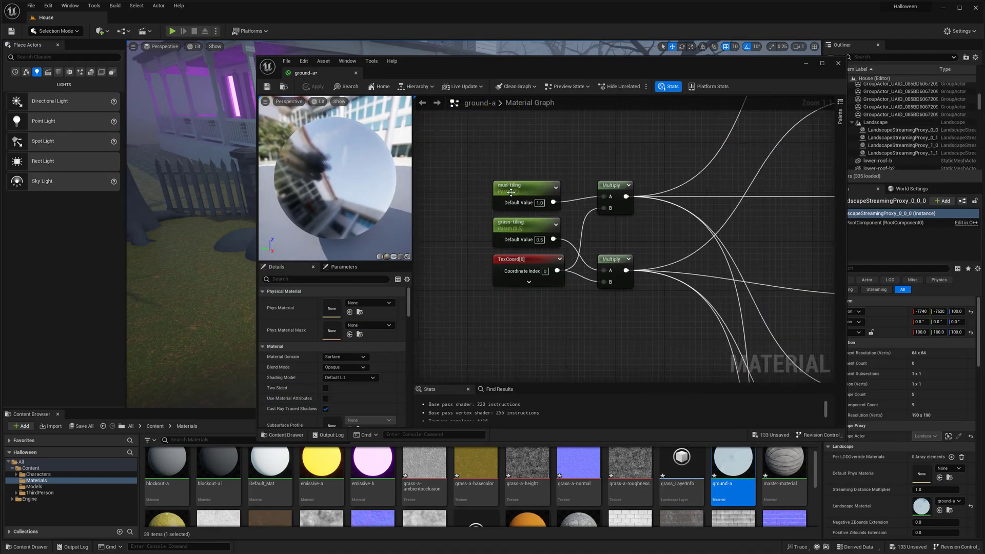
left_click(518, 189)
left_click(347, 322)
left_click(337, 88)
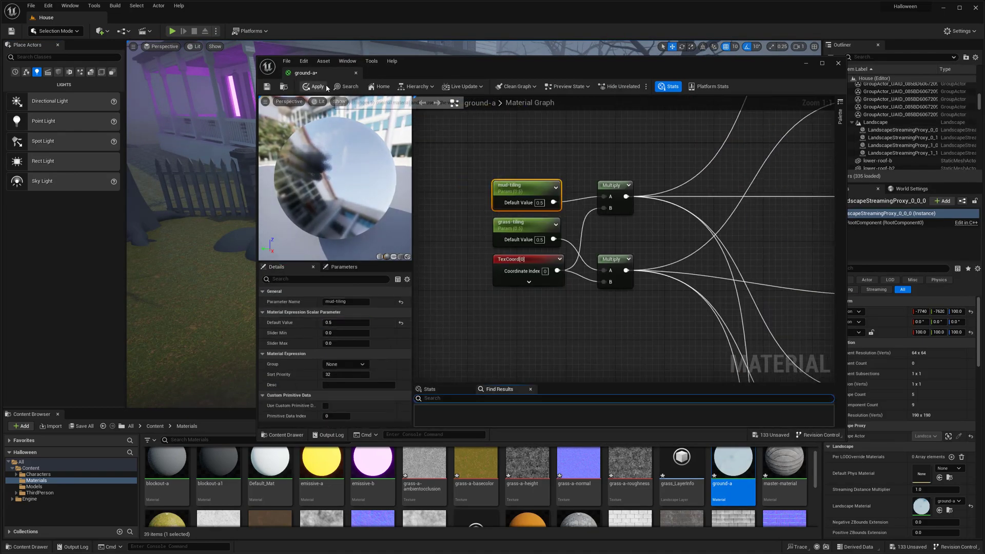
left_click(356, 73)
right_click_drag(528, 205, 517, 221)
right_click_drag(523, 265, 517, 260)
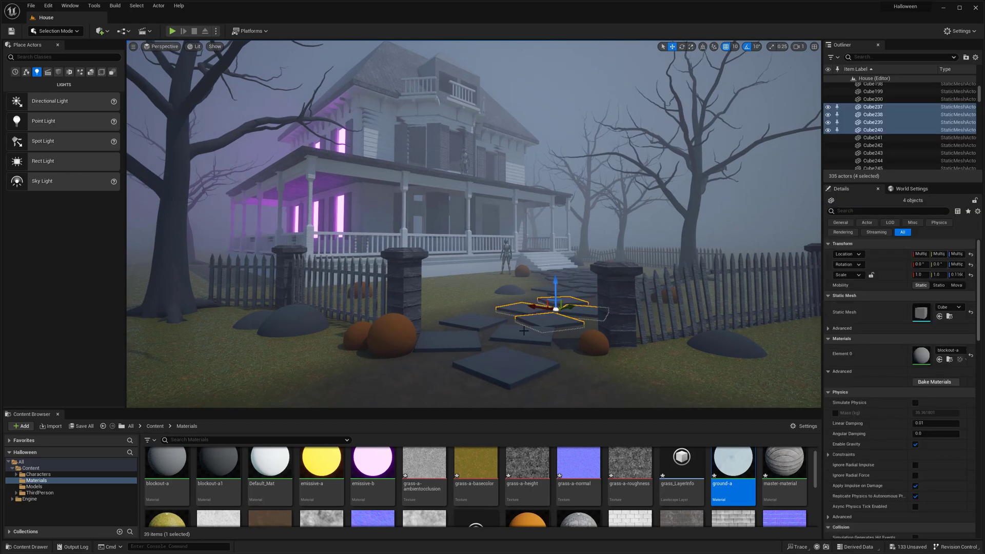